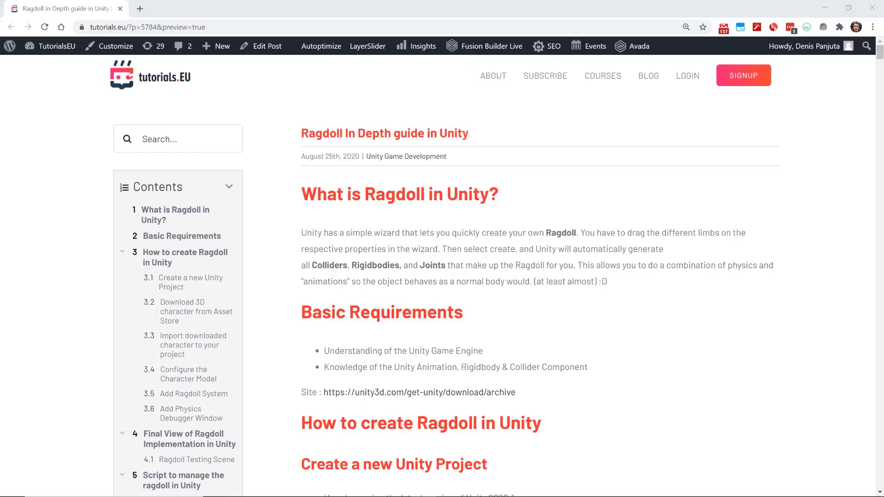
# Step: Read the article's introduction on what a ragdoll in Unity is and which components it generates
pyautogui.scroll(-14, 452, 276)
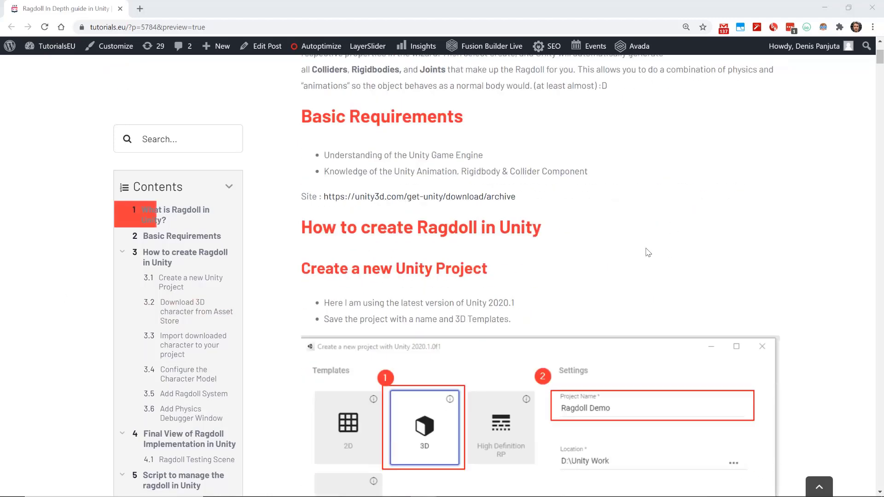
pyautogui.scroll(16, 555, 331)
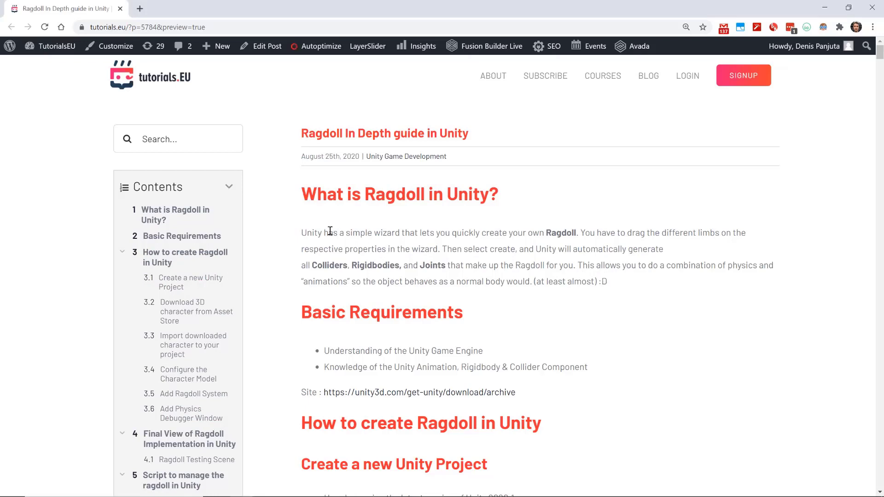
pyautogui.moveTo(306, 232); pyautogui.dragTo(578, 230)
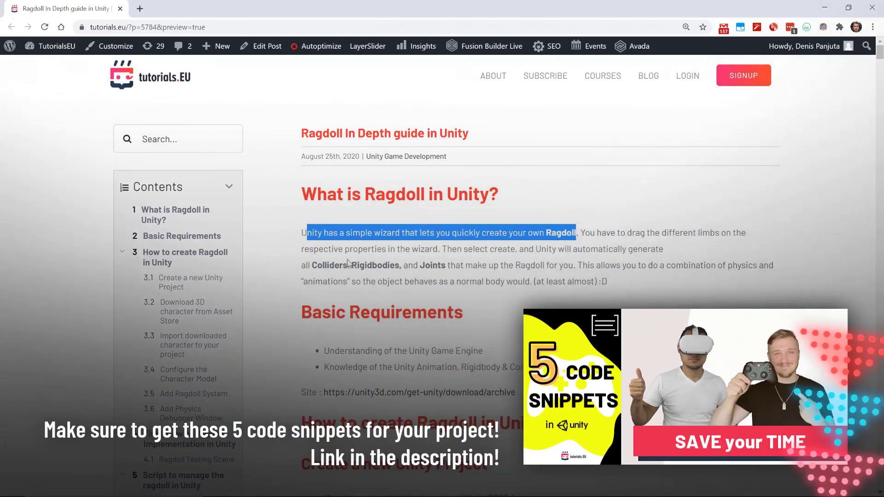
pyautogui.moveTo(310, 265); pyautogui.dragTo(558, 260)
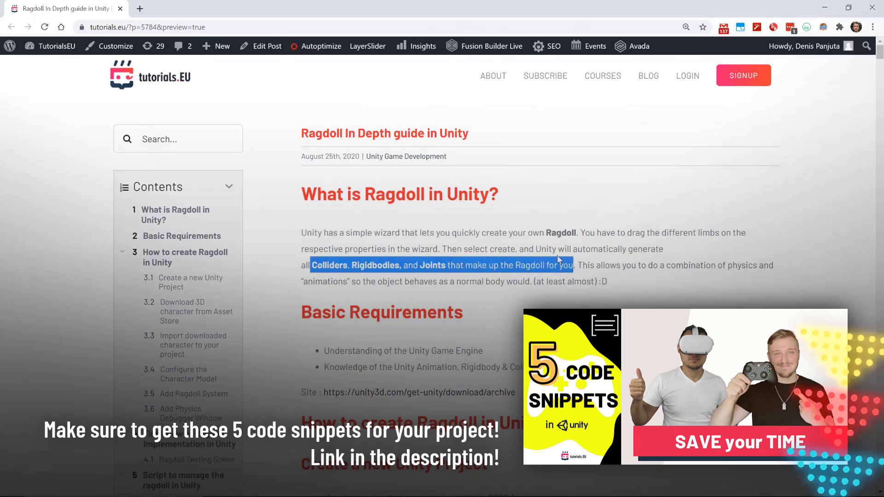
pyautogui.click(535, 265)
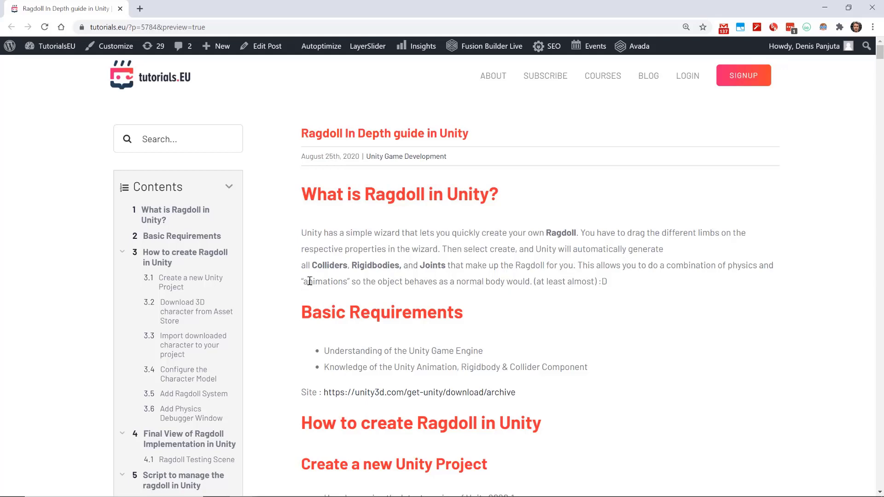
pyautogui.moveTo(305, 281); pyautogui.dragTo(602, 282)
pyautogui.click(618, 280)
# Step: Follow the article's Asset Store link to Character Pack: Free Sample and open the asset in the Unity Editor
pyautogui.scroll(-15, 491, 278)
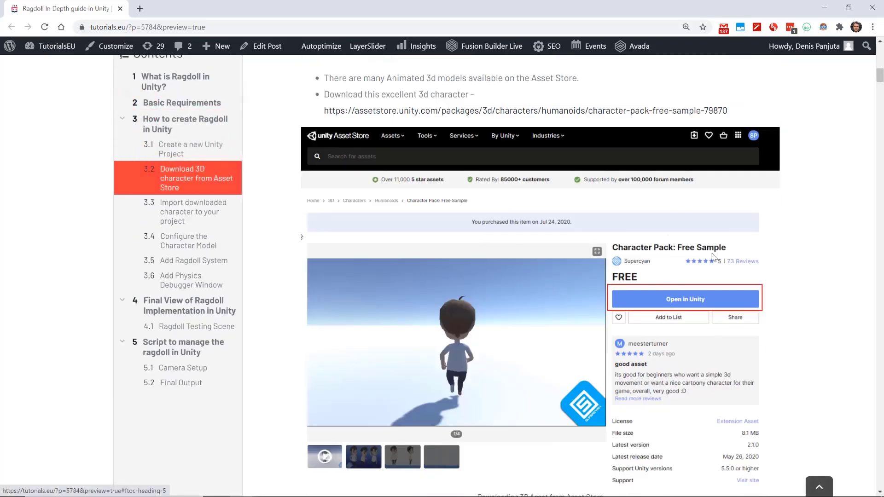
pyautogui.click(445, 112)
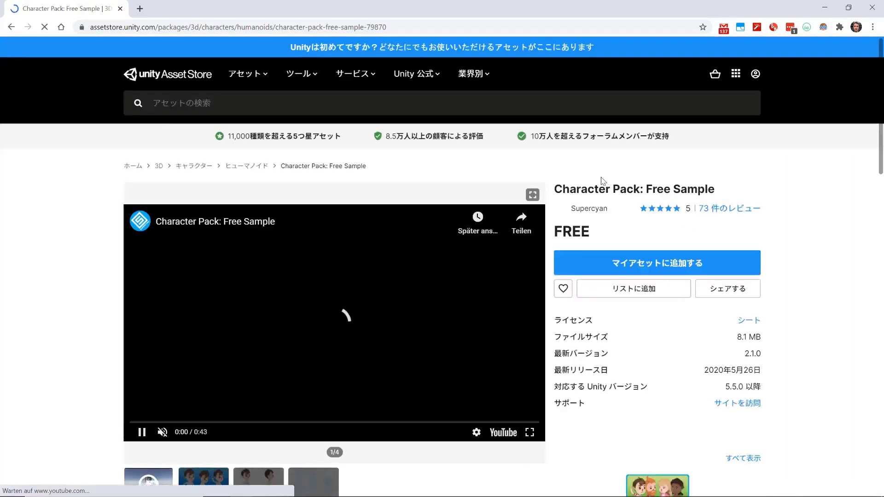
pyautogui.click(670, 260)
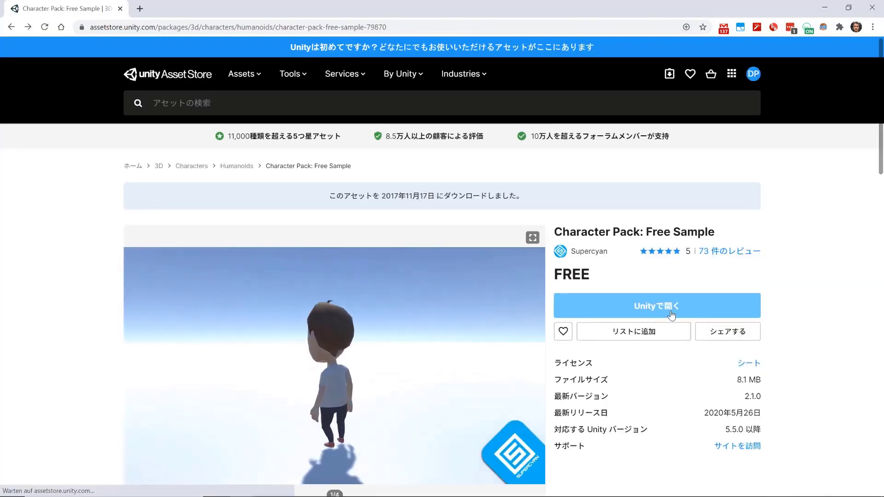
pyautogui.click(670, 310)
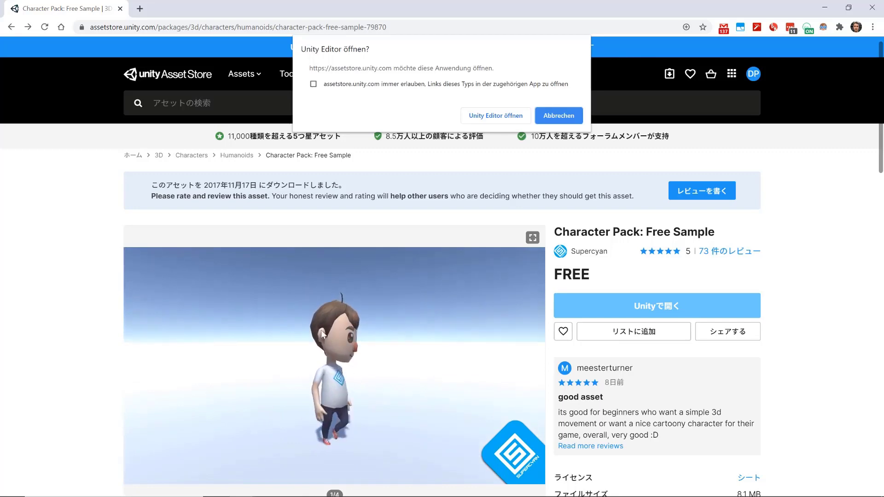
pyautogui.click(489, 117)
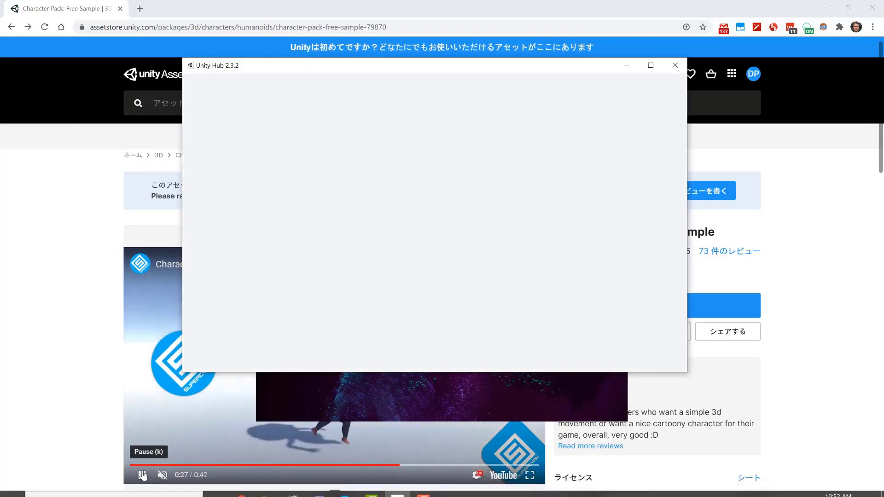
pyautogui.click(142, 475)
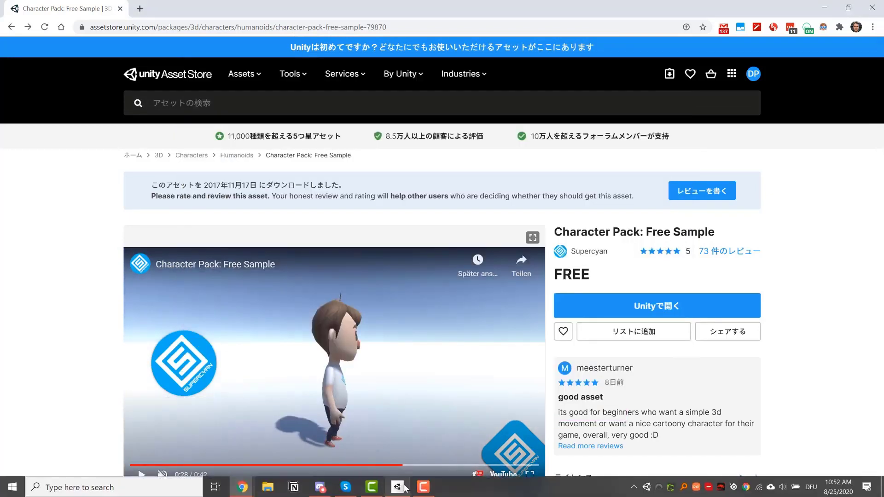
# Step: Switch to Unity Hub and create a new project named Ragdoll Example from the 3D template
pyautogui.click(385, 488)
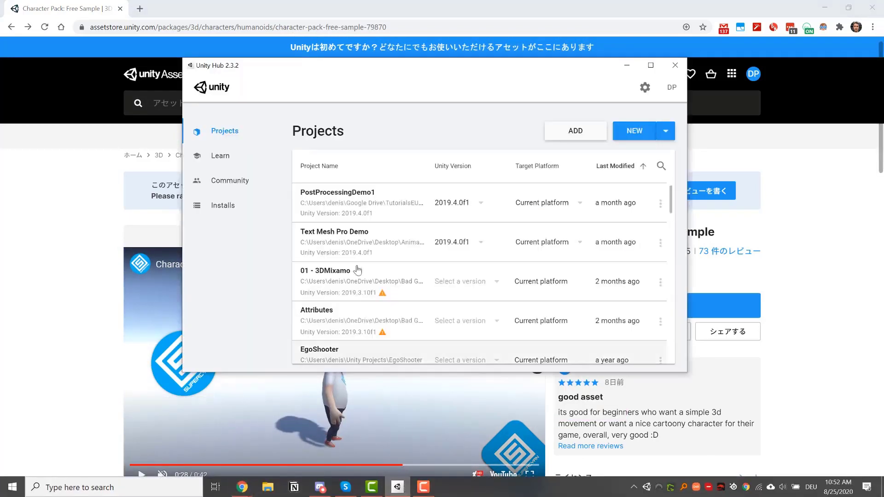
pyautogui.click(573, 132)
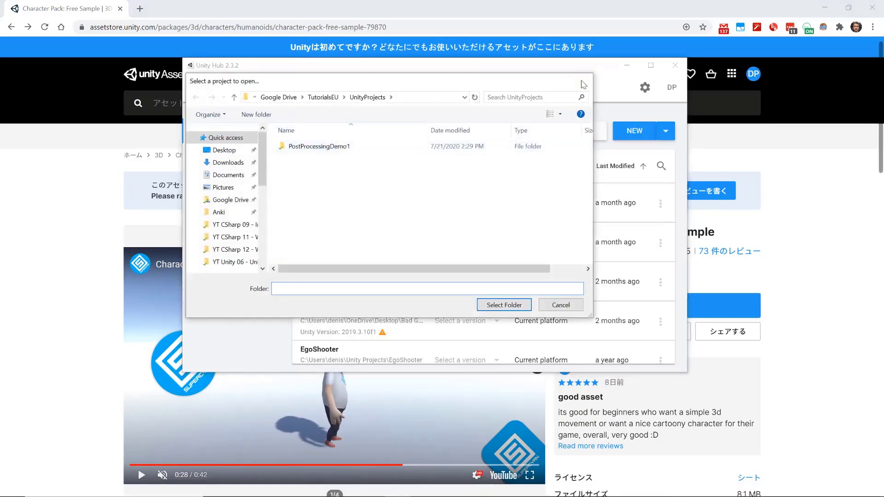
pyautogui.click(585, 81)
pyautogui.click(635, 131)
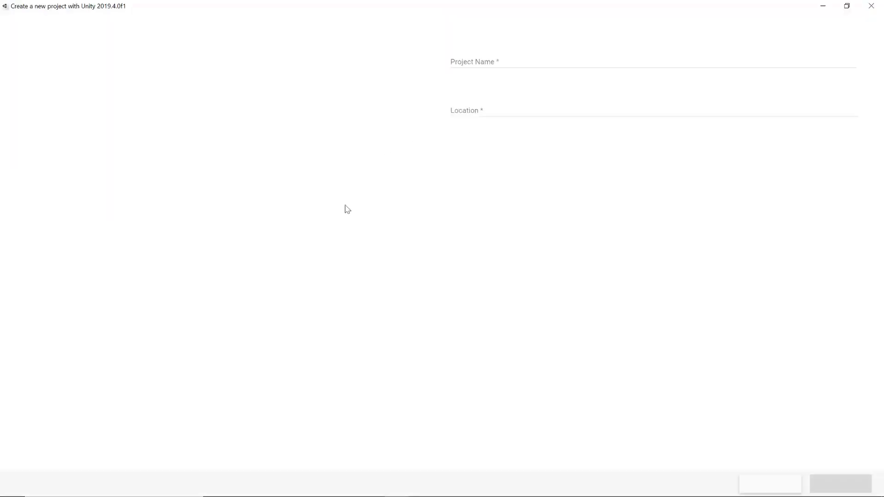
pyautogui.click(518, 63)
pyautogui.write('Ragdoll Example')
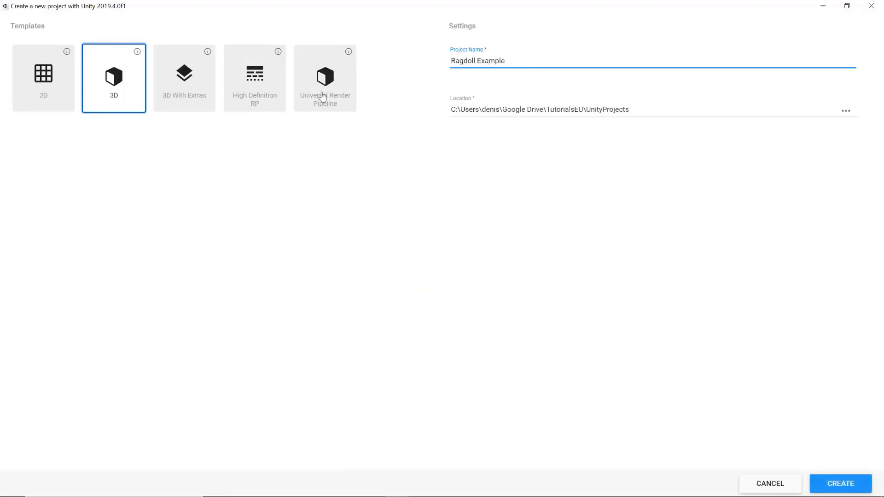
pyautogui.click(102, 77)
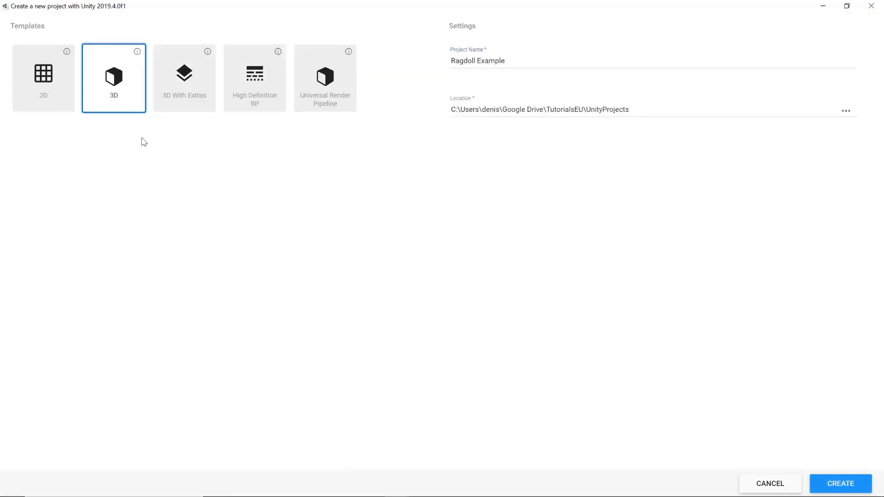
pyautogui.click(841, 483)
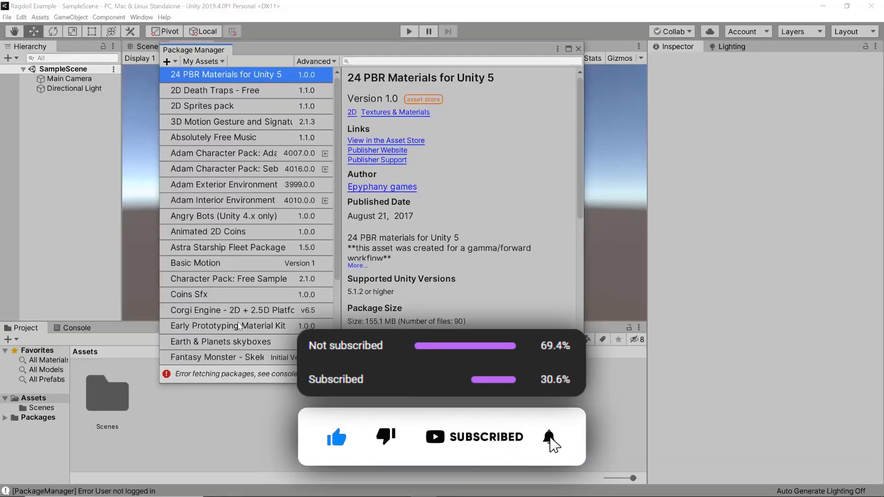
# Step: Close the Package Manager and reopen it to reload the asset list
pyautogui.moveTo(335, 188); pyautogui.dragTo(341, 161)
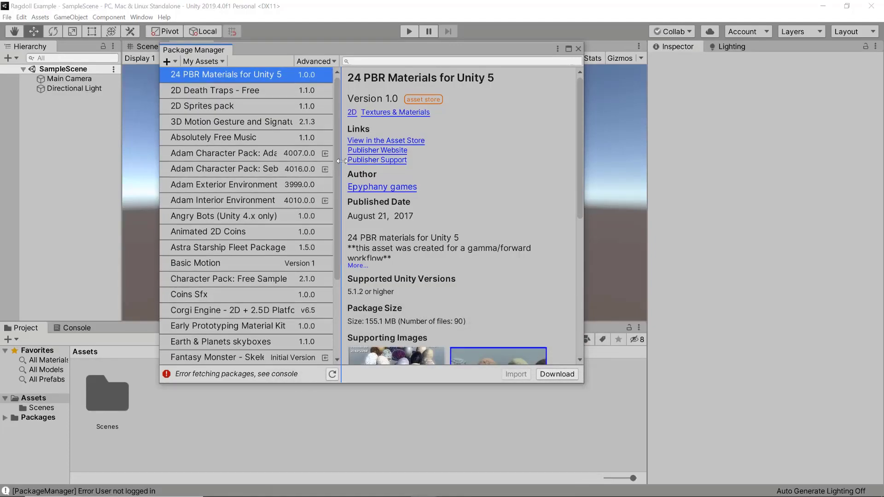
pyautogui.click(578, 48)
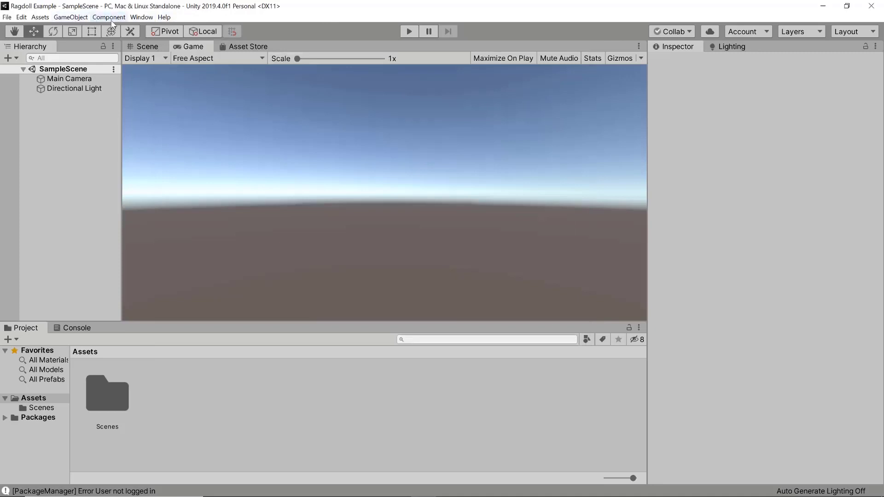
pyautogui.click(144, 19)
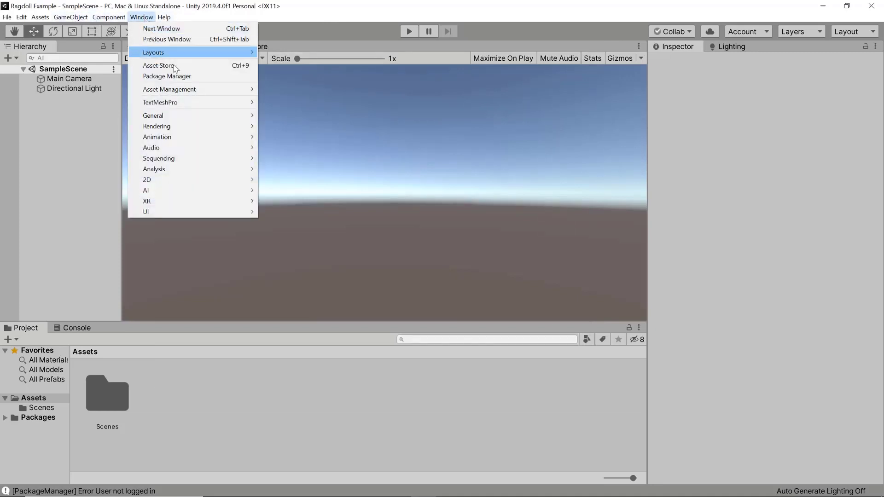
pyautogui.click(183, 78)
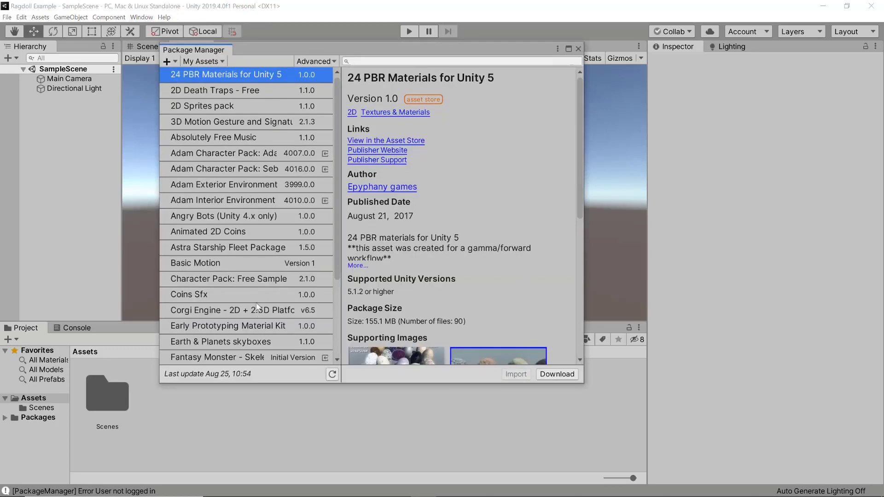
# Step: Review the Character Pack: Free Sample details among the owned assets and download the package
pyautogui.click(217, 280)
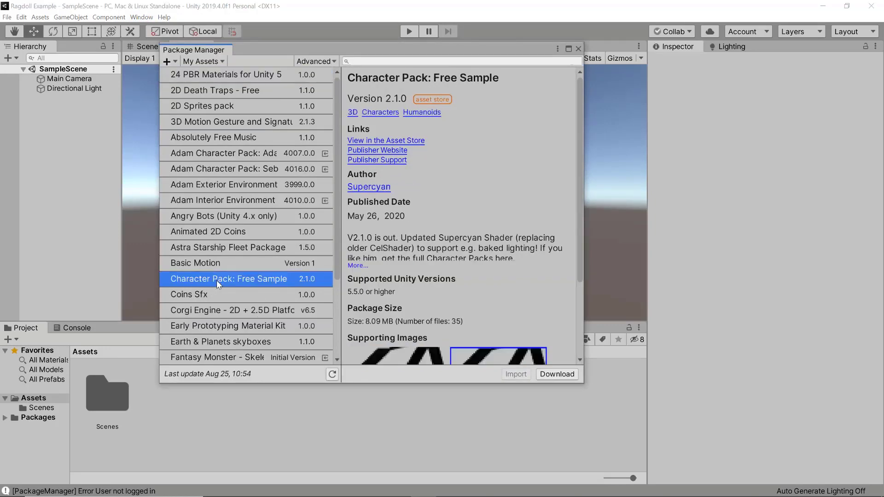
pyautogui.scroll(-3, 488, 260)
pyautogui.scroll(3, 460, 214)
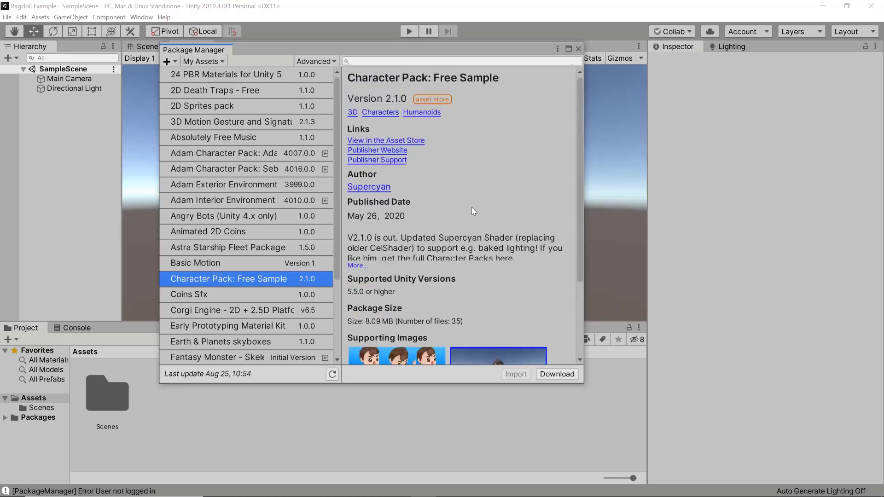
pyautogui.scroll(-3, 468, 355)
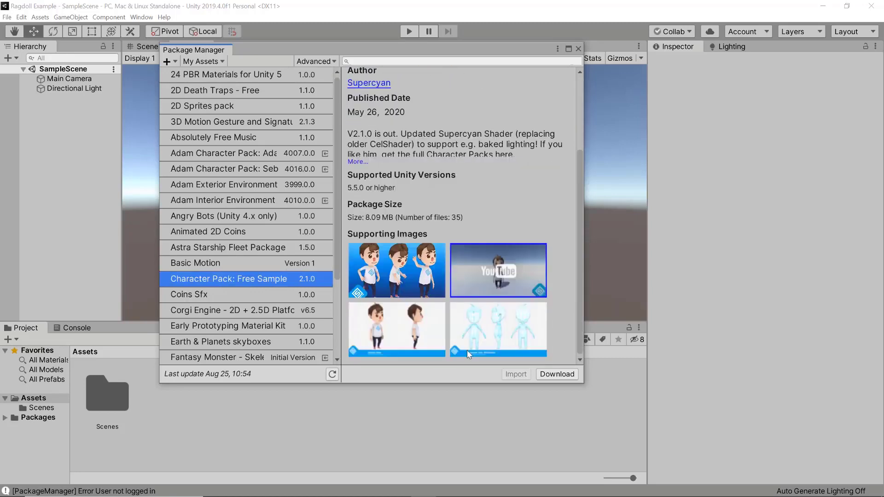
pyautogui.click(562, 374)
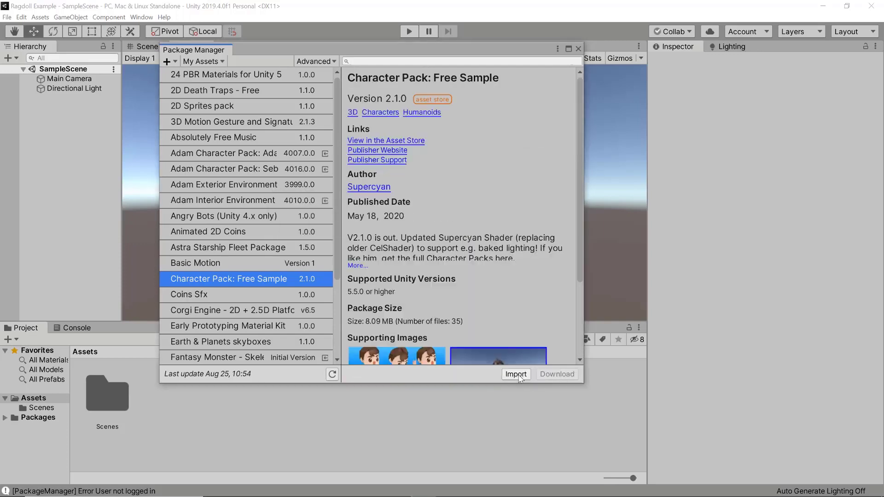
# Step: Import all files of Character Pack: Free Sample into the project and close the Package Manager
pyautogui.scroll(-3, 483, 234)
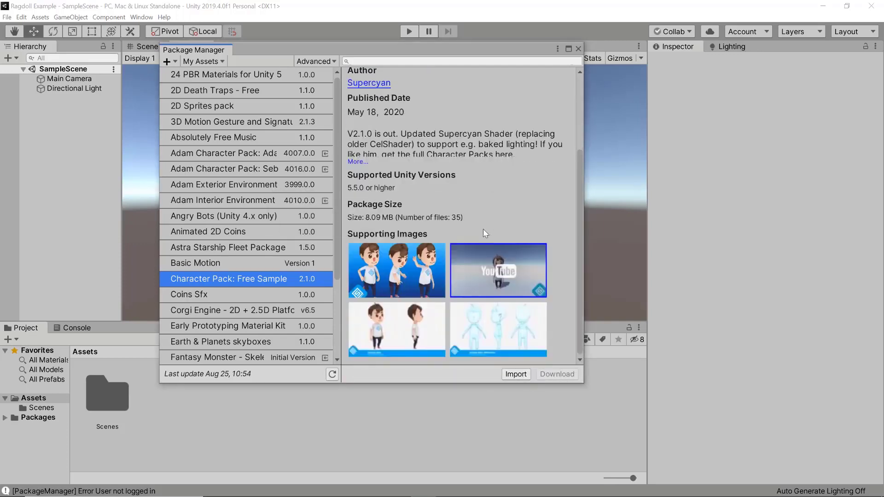
pyautogui.click(511, 376)
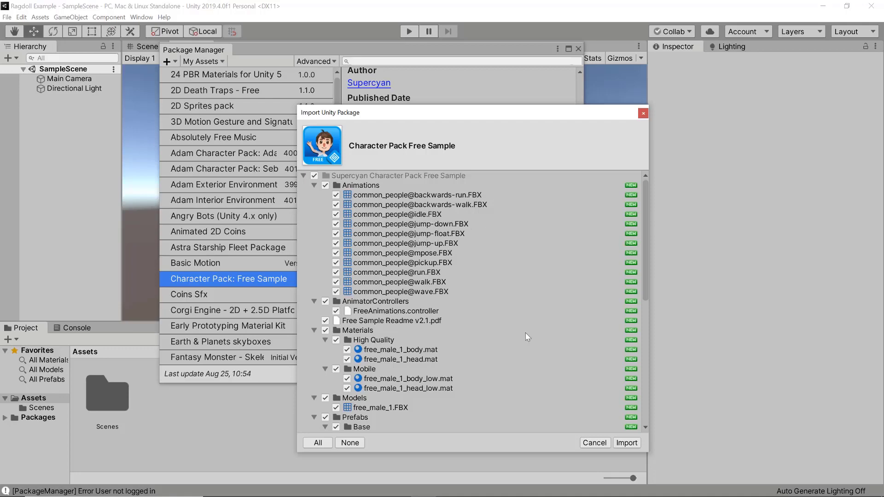
pyautogui.scroll(-5, 512, 349)
pyautogui.scroll(-3, 515, 349)
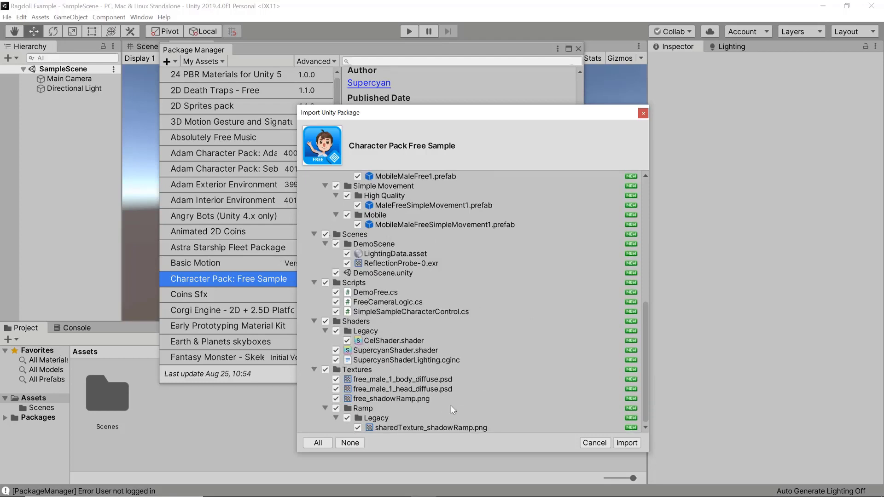
pyautogui.click(627, 442)
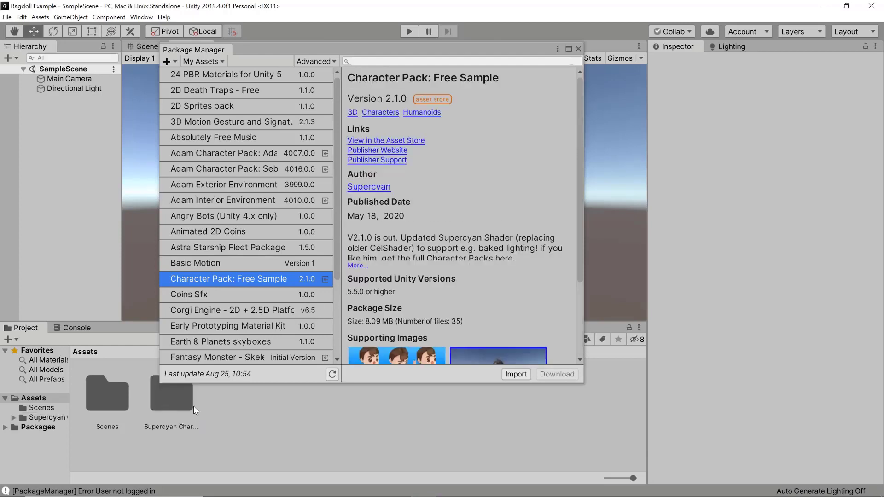
pyautogui.click(578, 48)
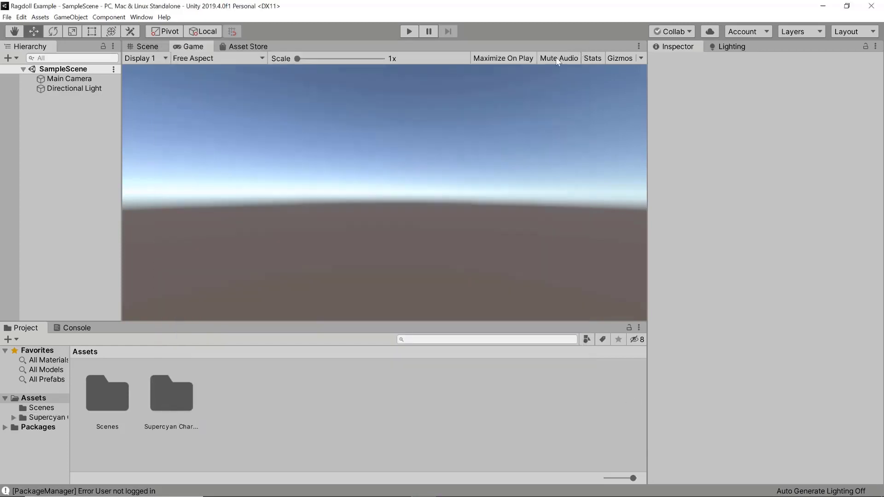
# Step: Add the MobileMaleFreeSimpleMovement1 prefab from the character pack's Prefabs/Simple Movement/Mobile folder to SampleScene
pyautogui.doubleClick(171, 396)
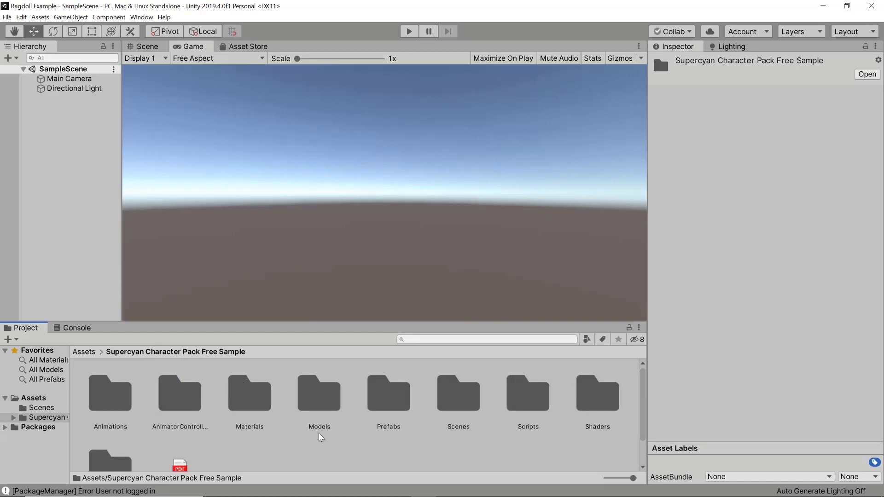
pyautogui.doubleClick(383, 391)
pyautogui.doubleClick(175, 396)
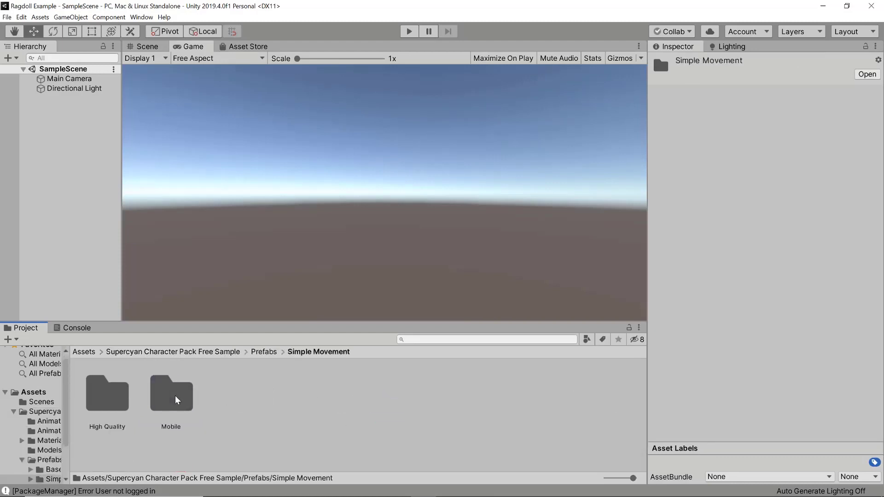
pyautogui.doubleClick(168, 395)
pyautogui.click(111, 385)
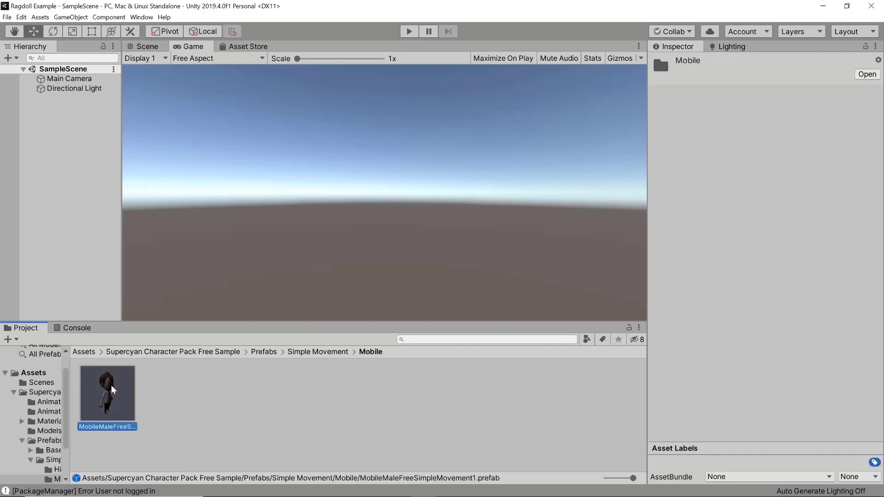
pyautogui.moveTo(104, 399); pyautogui.dragTo(72, 129)
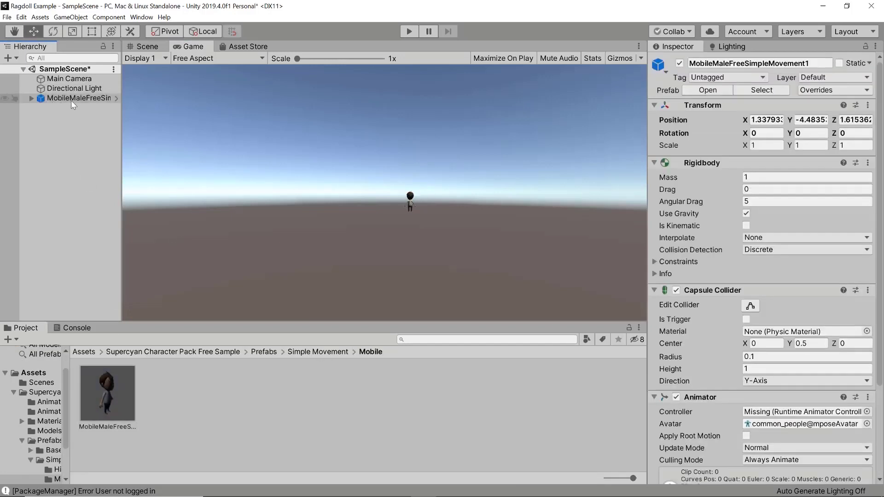
pyautogui.scroll(1, 407, 207)
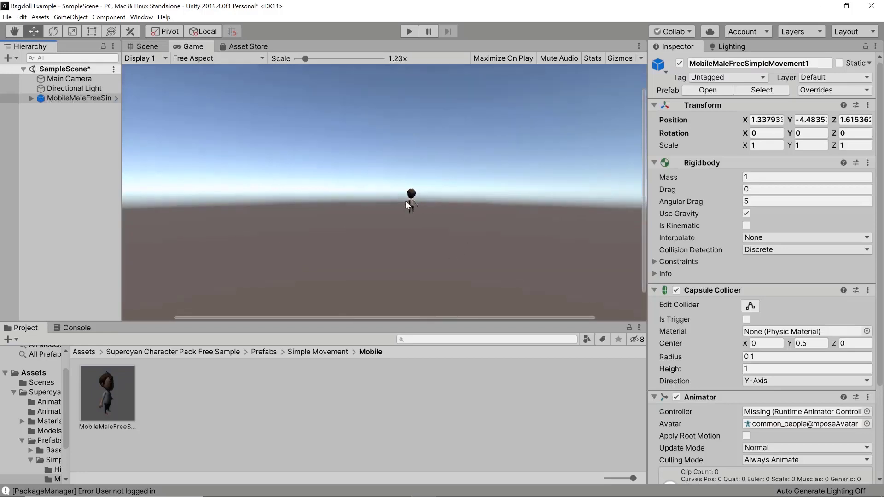
# Step: Set the character's position to X 0, Y 0, Z 0 in the scene
pyautogui.scroll(-1, 405, 200)
pyautogui.click(147, 46)
pyautogui.scroll(8, 349, 198)
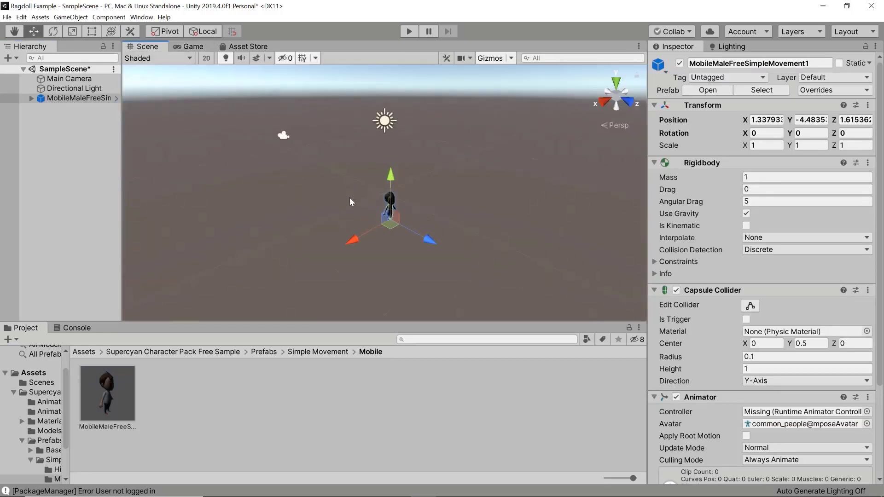
pyautogui.scroll(-3, 358, 221)
pyautogui.moveTo(302, 218); pyautogui.dragTo(239, 184, button='middle')
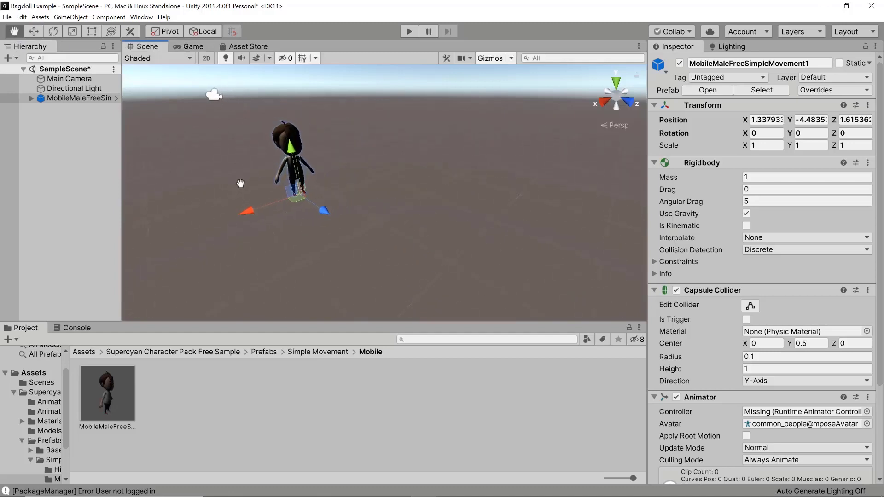
pyautogui.scroll(-8, 307, 180)
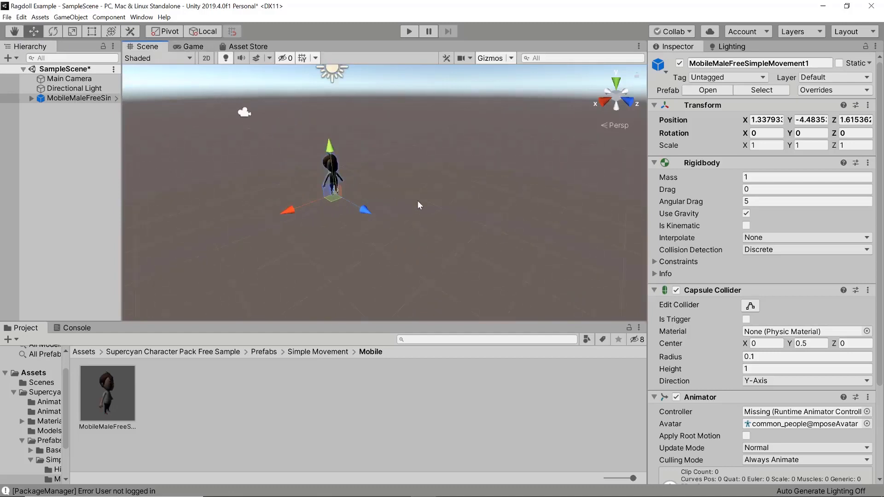
pyautogui.click(766, 120)
pyautogui.write('0')
pyautogui.press('Tab')
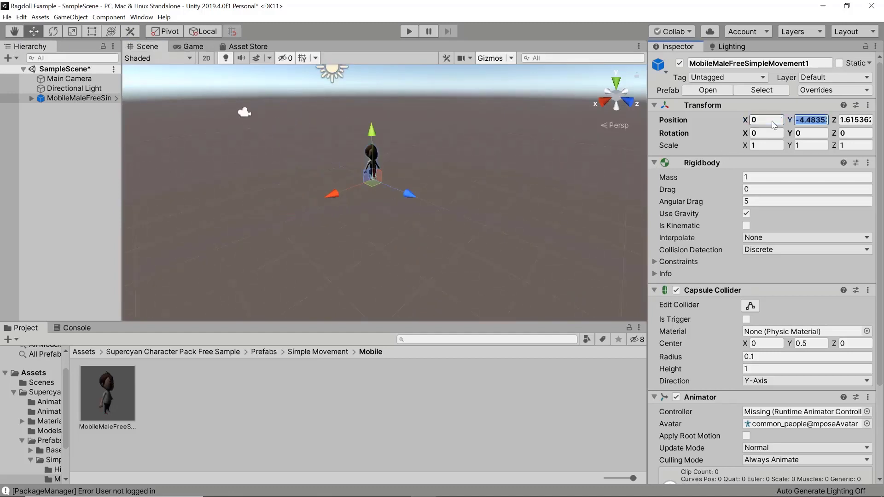
pyautogui.write('0')
pyautogui.press('Tab')
pyautogui.write('0')
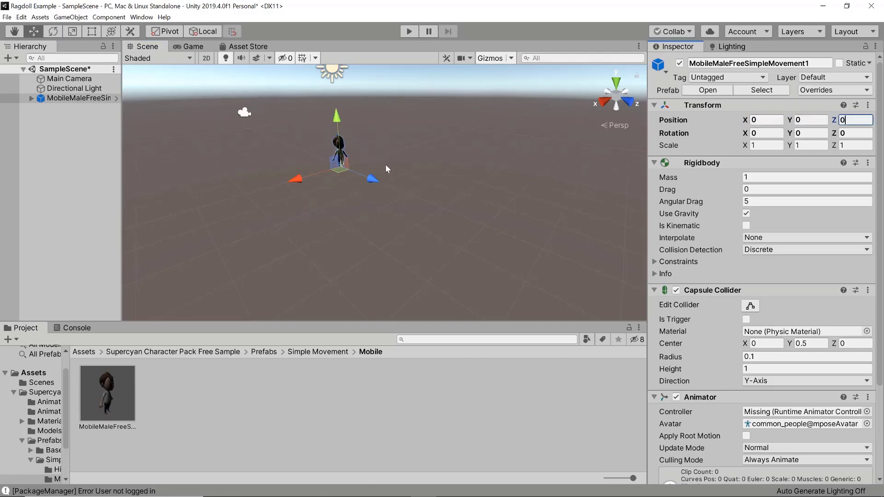
# Step: Set the character's Y rotation to 180
pyautogui.click(808, 134)
pyautogui.write('180')
pyautogui.press('Return')
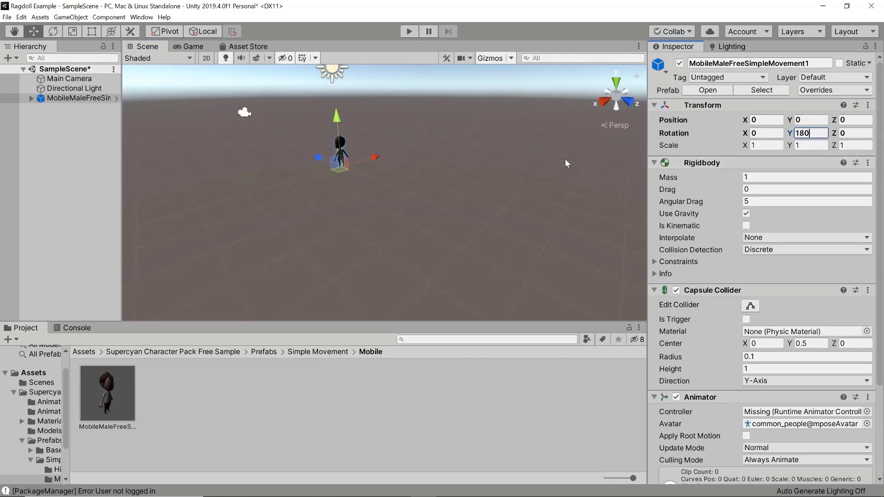
# Step: Check the rotated character from the front in the Scene view and through the camera in the Game view
pyautogui.moveTo(247, 154); pyautogui.dragTo(529, 155, button='right')
pyautogui.press('a')
pyautogui.press('w')
pyautogui.moveTo(309, 193); pyautogui.dragTo(374, 240, button='right')
pyautogui.press('s')
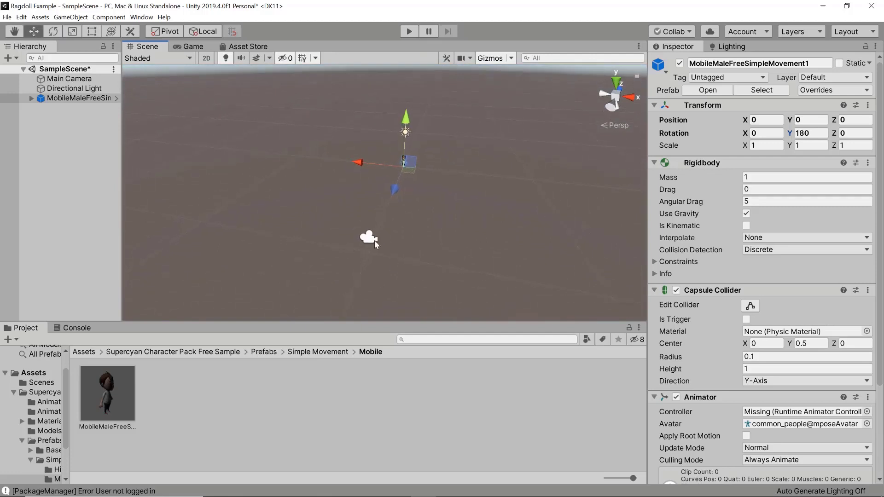
pyautogui.moveTo(357, 163); pyautogui.dragTo(368, 131, button='right')
pyautogui.press('w')
pyautogui.click(189, 46)
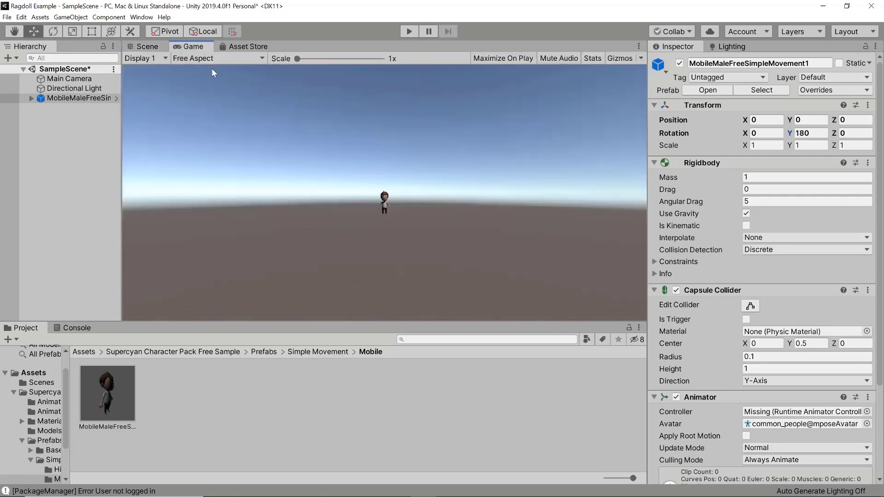
pyautogui.click(143, 46)
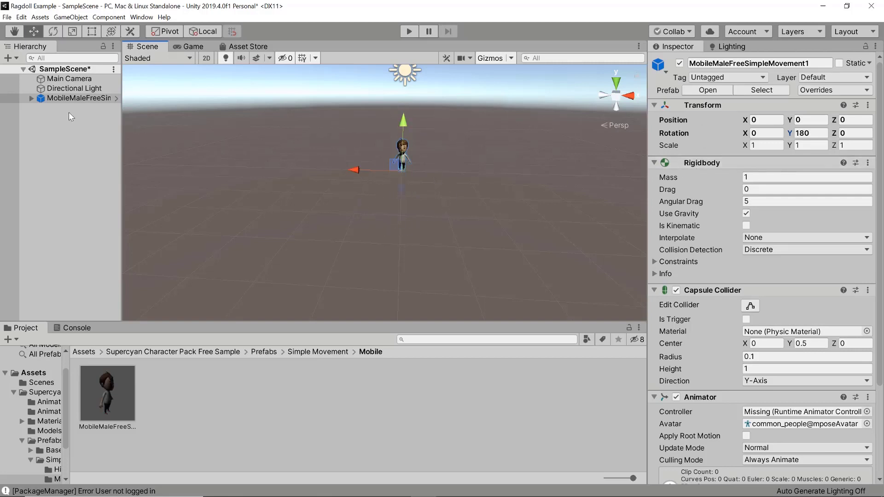
# Step: Examine the character's Rigidbody, Capsule Collider and Animator components and view its model up close
pyautogui.click(66, 99)
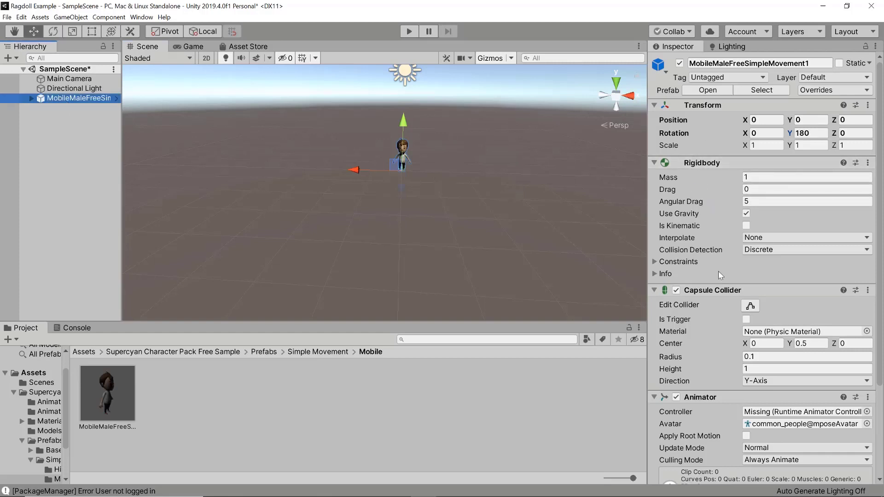
pyautogui.scroll(-5, 720, 275)
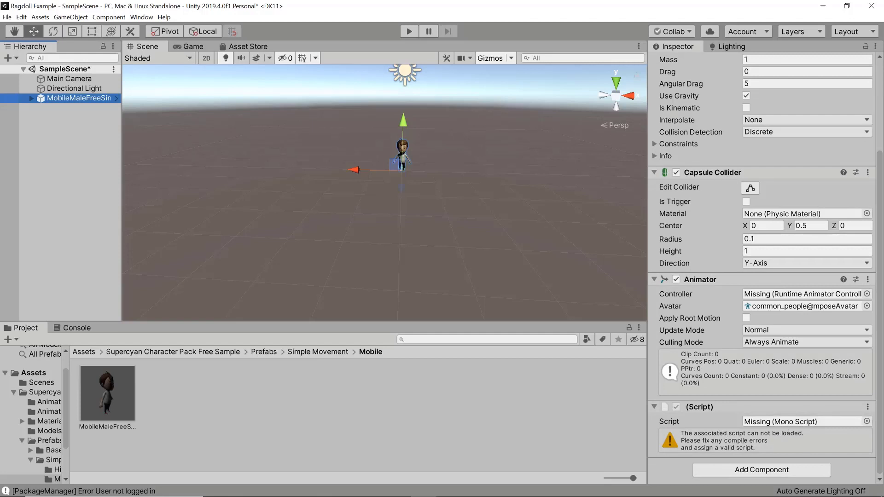
pyautogui.scroll(5, 377, 151)
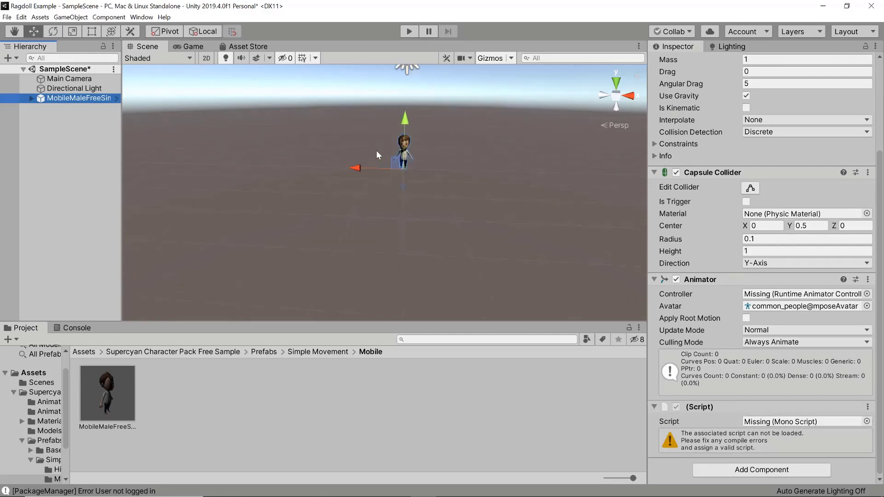
pyautogui.moveTo(376, 110); pyautogui.dragTo(429, 35, button='right')
pyautogui.moveTo(405, 148); pyautogui.dragTo(354, 143, button='right')
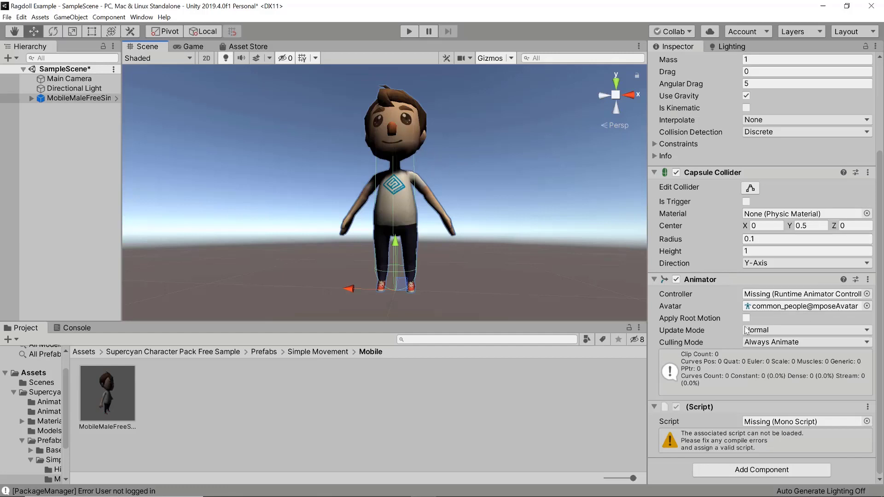
pyautogui.click(746, 202)
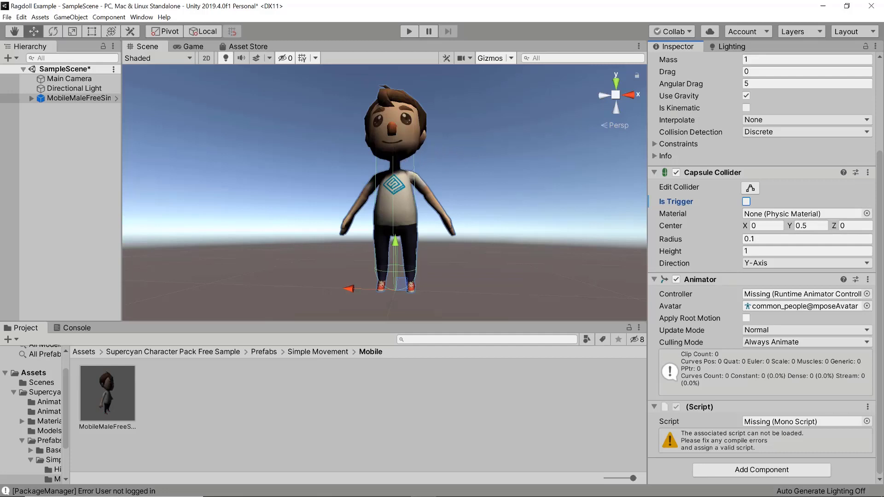
pyautogui.click(353, 355)
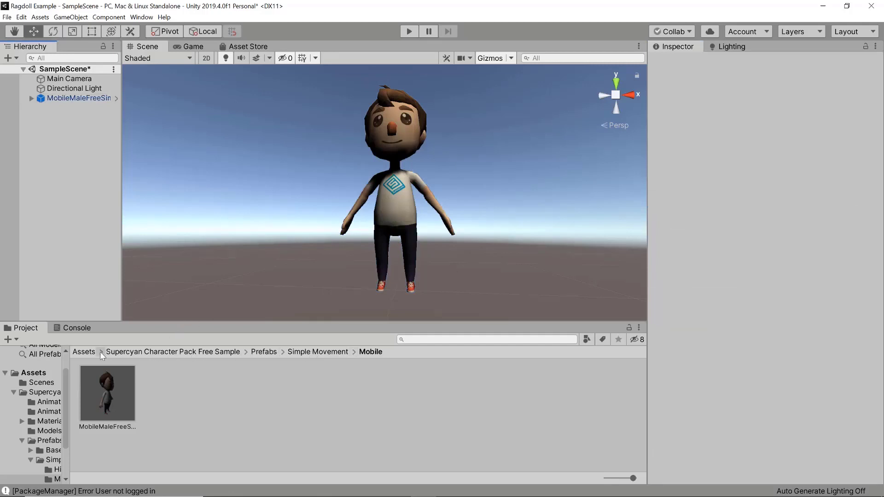
# Step: Open the Models folder of Supercyan Character Pack Free Sample
pyautogui.click(170, 352)
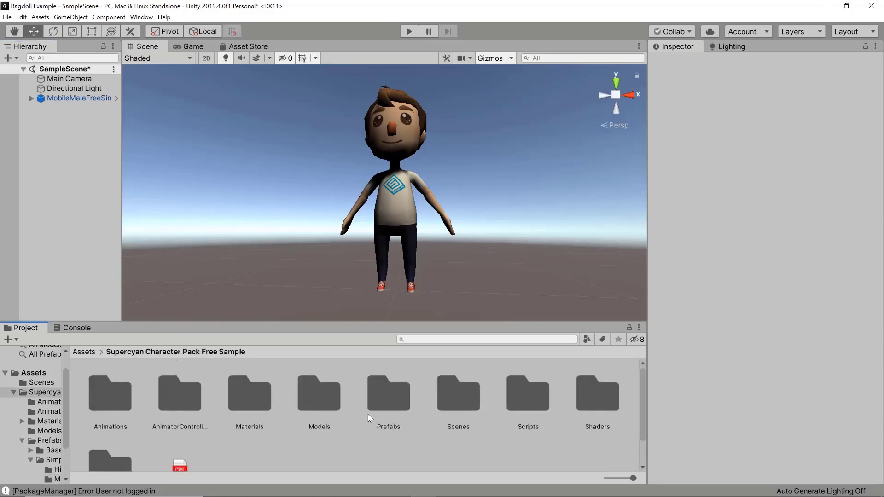
pyautogui.doubleClick(323, 396)
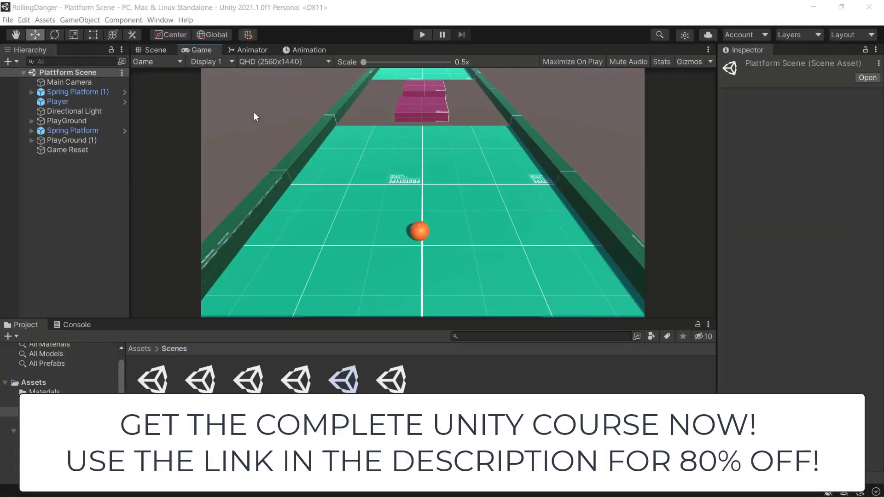
pyautogui.click(420, 37)
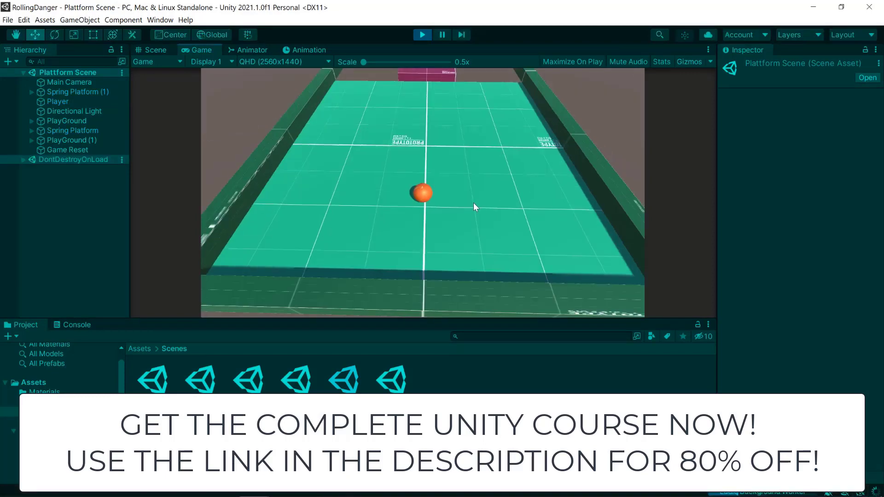
pyautogui.press('w')
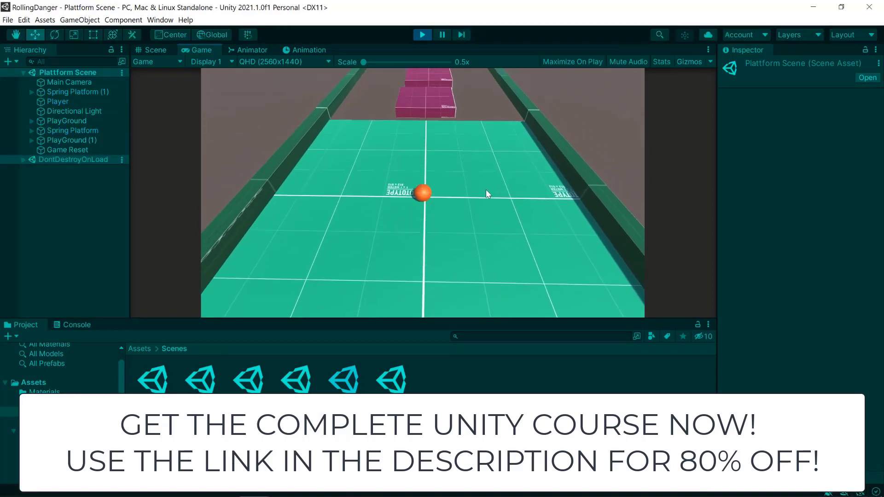
pyautogui.press('space')
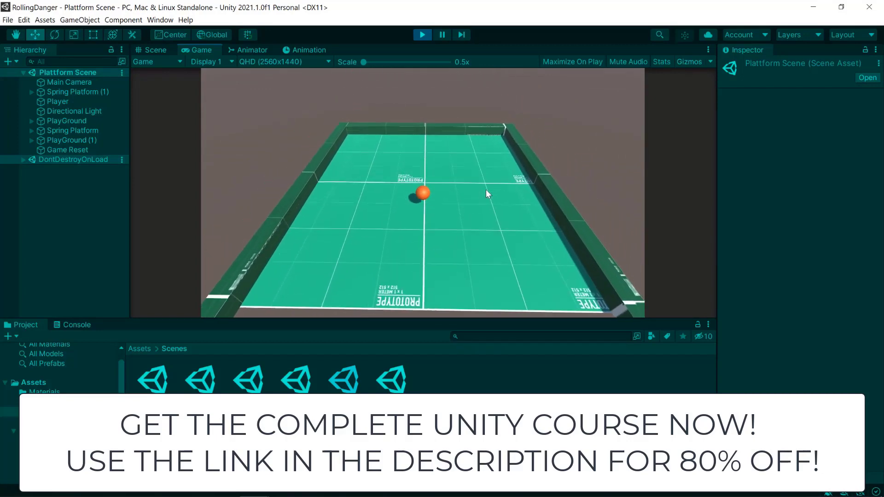
pyautogui.click(422, 34)
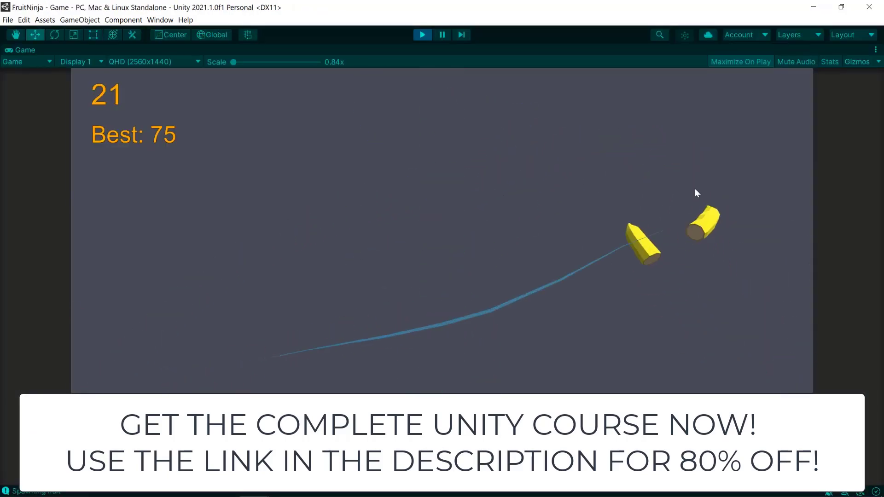
pyautogui.moveTo(696, 193)
pyautogui.mouseDown()
pyautogui.moveTo(264, 186)
pyautogui.moveTo(387, 230)
pyautogui.moveTo(592, 218)
pyautogui.moveTo(471, 216)
pyautogui.moveTo(619, 230)
pyautogui.moveTo(189, 209)
pyautogui.moveTo(452, 170)
pyautogui.mouseUp()
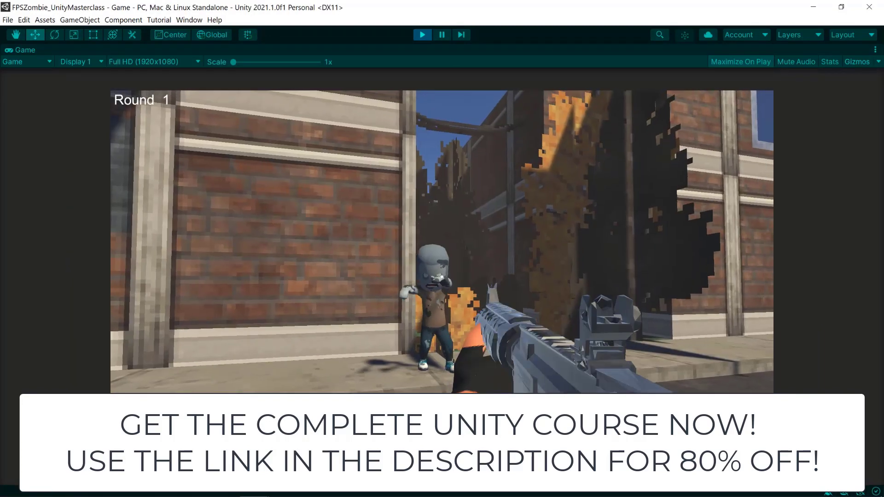
pyautogui.press('a')
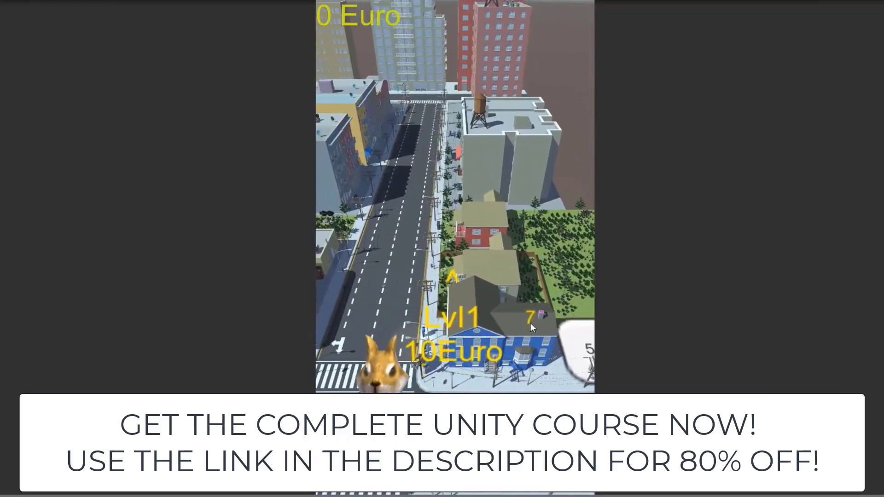
pyautogui.click(530, 323)
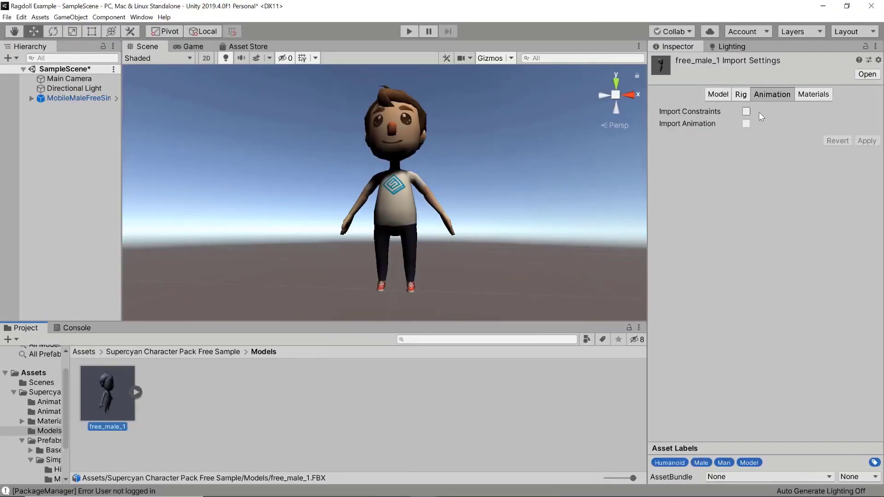
# Step: Set free_male_1's rig to animation type Humanoid with avatar definition Create From This Model, and apply the import settings
pyautogui.click(741, 98)
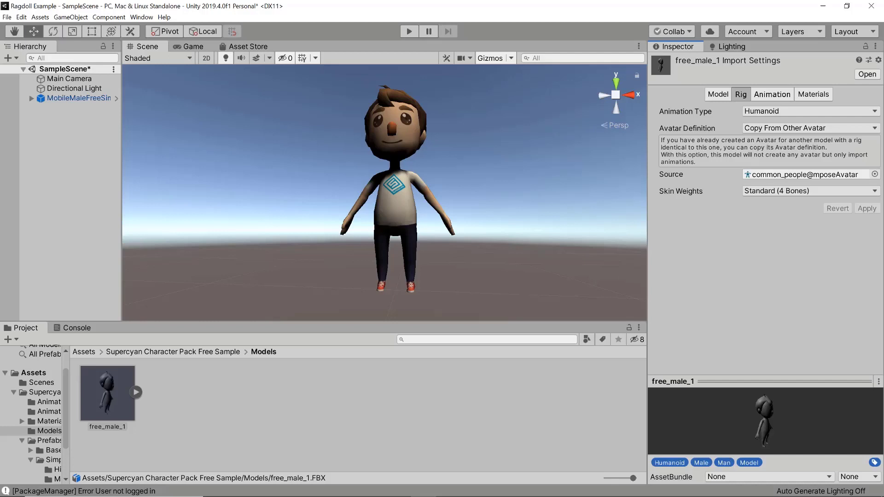
pyautogui.click(762, 112)
pyautogui.click(767, 157)
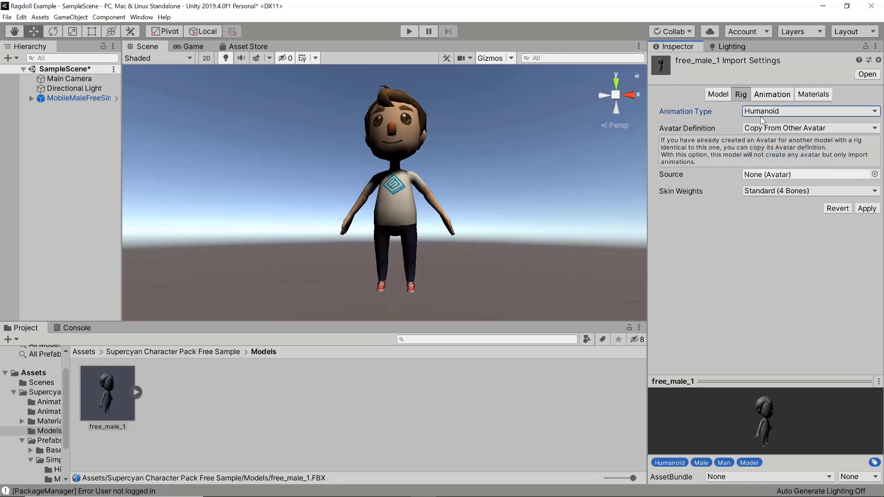
pyautogui.click(740, 130)
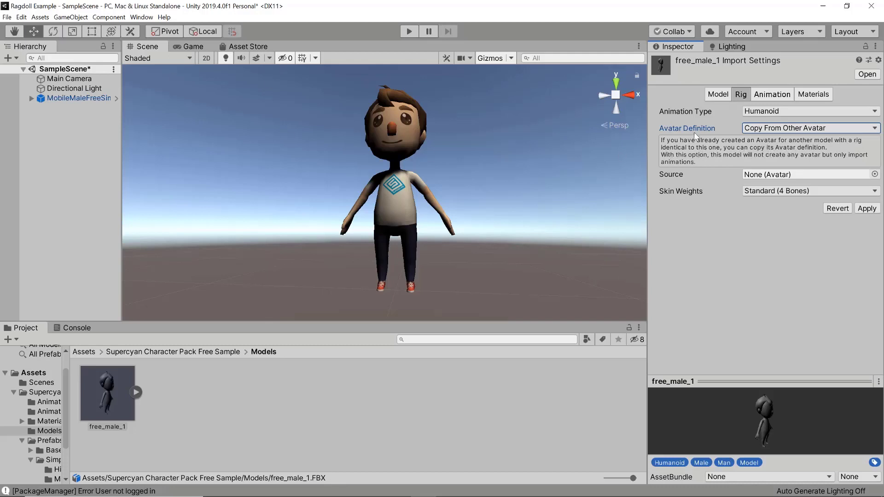
pyautogui.click(791, 128)
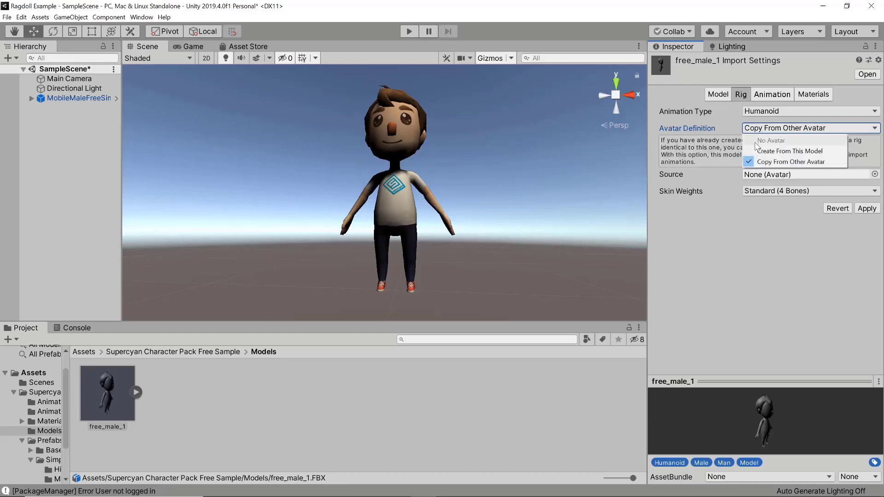
pyautogui.click(788, 152)
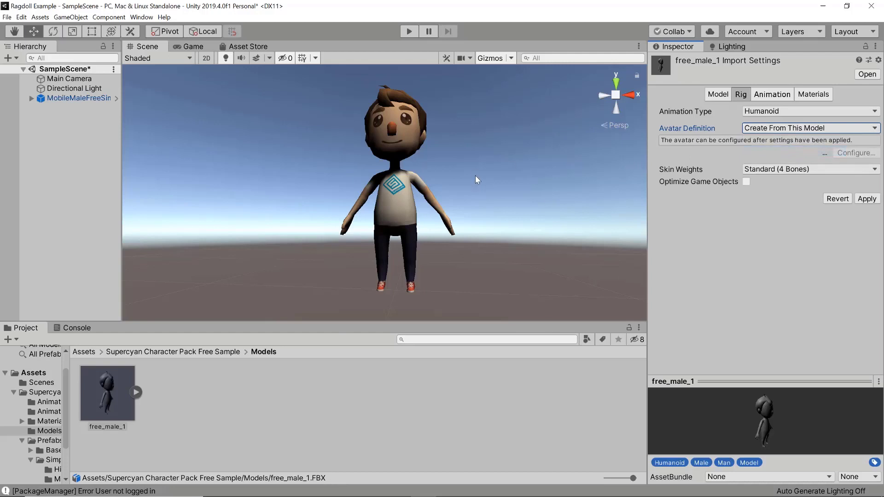
pyautogui.click(827, 129)
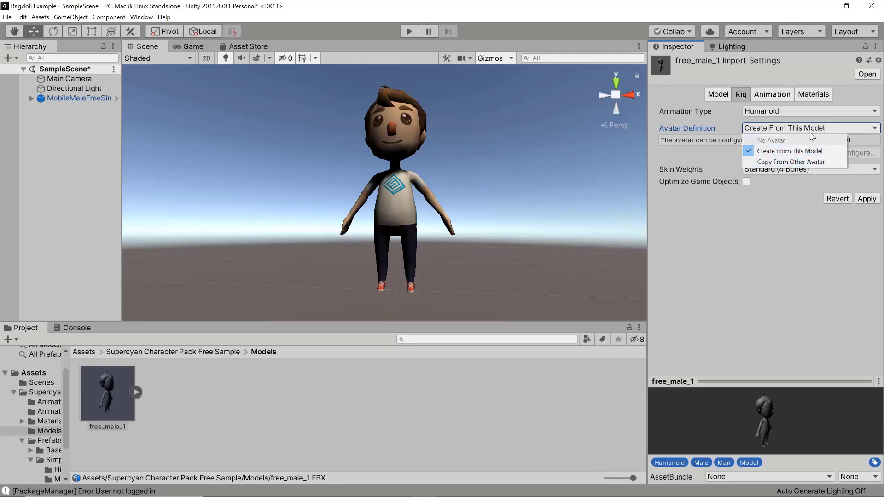
pyautogui.click(805, 152)
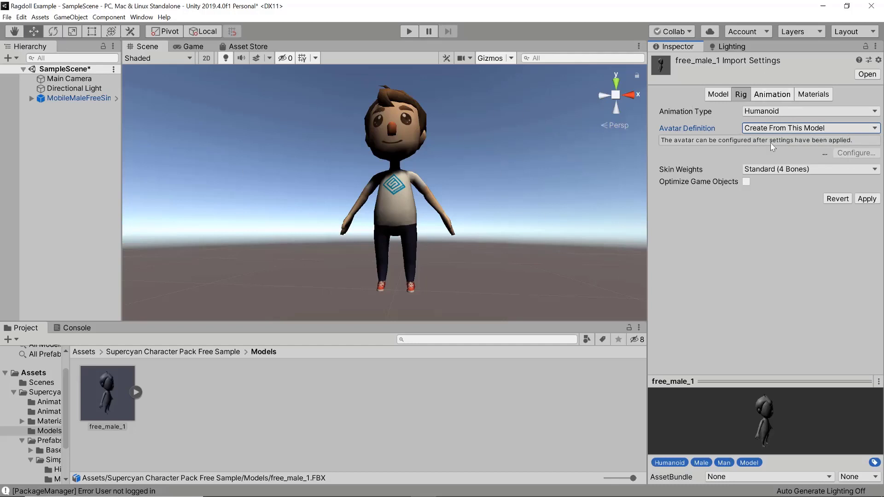
pyautogui.click(864, 199)
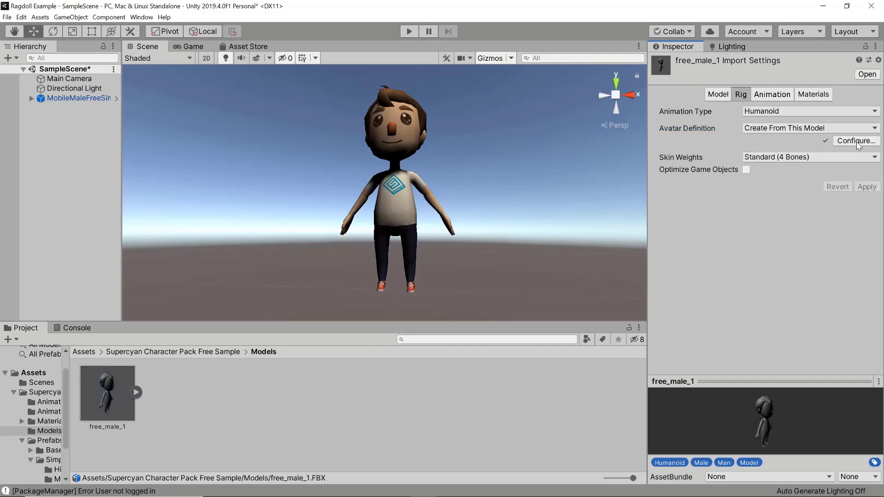
# Step: Open the avatar configuration of free_male_1, saving SampleScene, and view its bone mapping
pyautogui.click(856, 140)
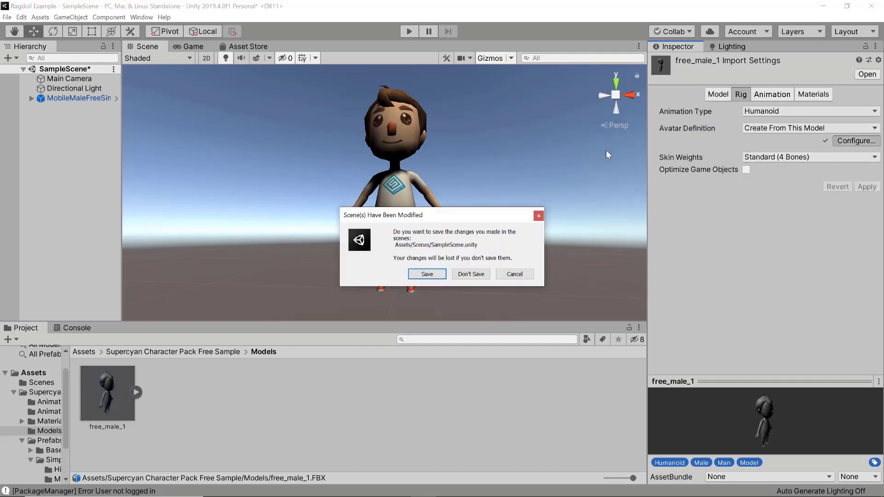
pyautogui.click(424, 275)
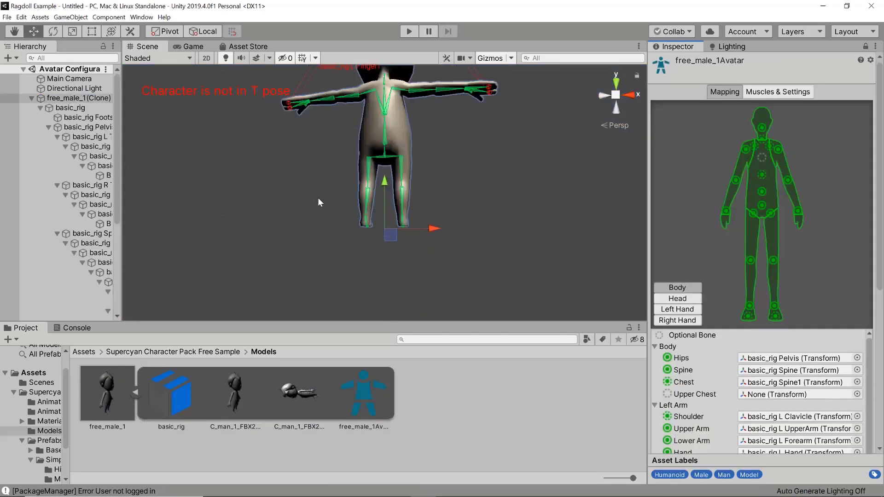
pyautogui.moveTo(232, 157); pyautogui.dragTo(251, 100, button='right')
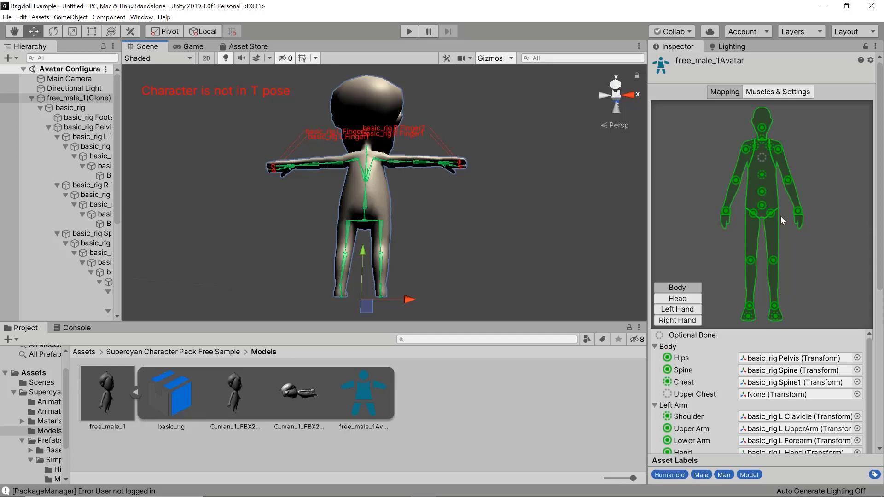
# Step: Examine the avatar's body bone mapping by highlighting the Upper Chest, Chest, Spine and Hips bones
pyautogui.scroll(-5, 766, 290)
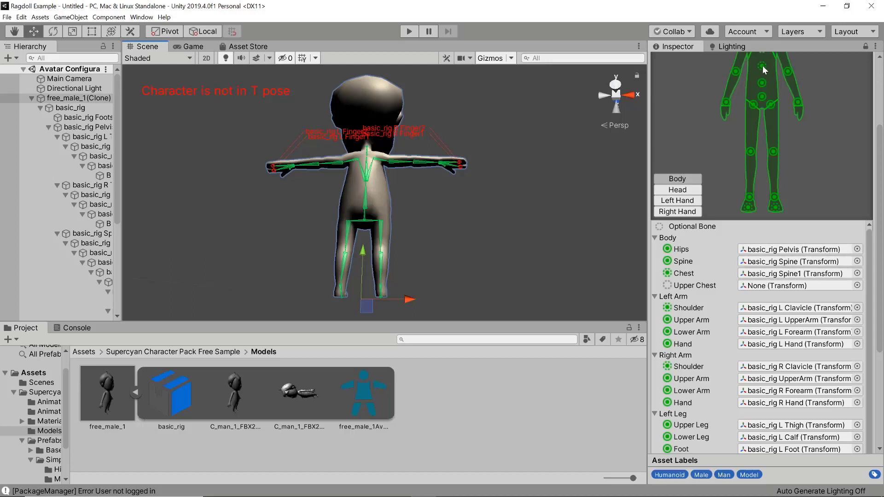
pyautogui.scroll(3, 765, 71)
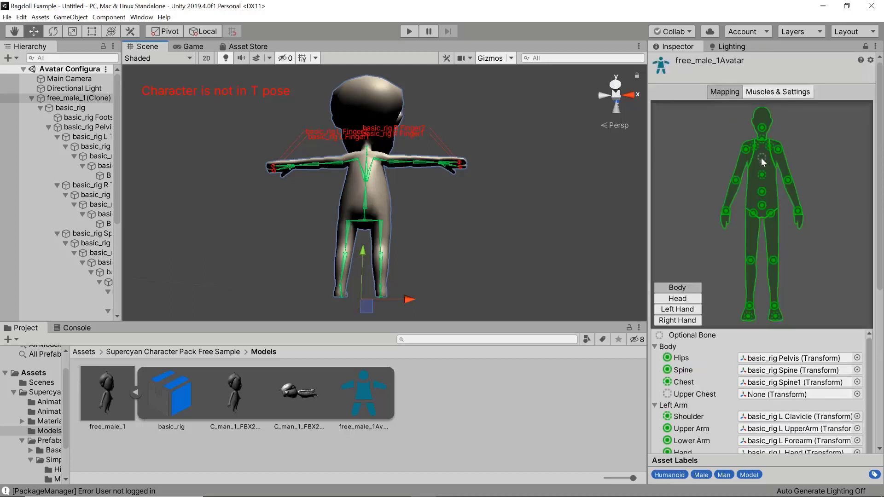
pyautogui.click(668, 395)
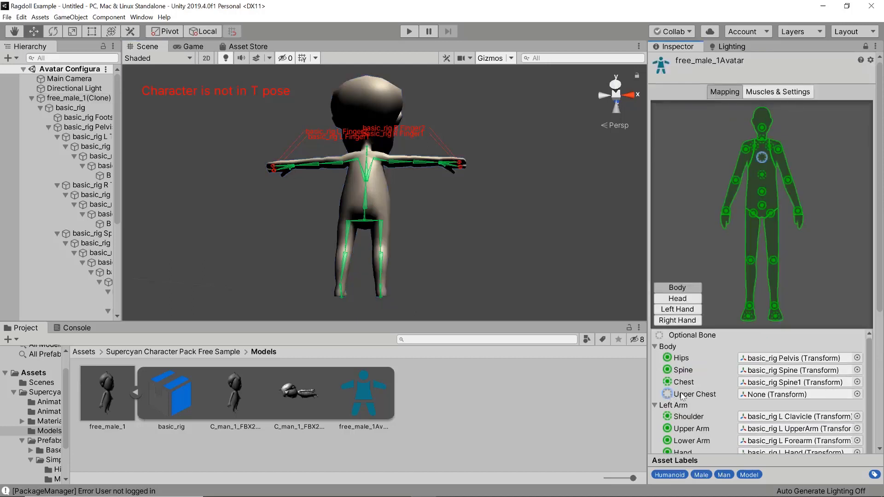
pyautogui.click(678, 383)
pyautogui.click(681, 371)
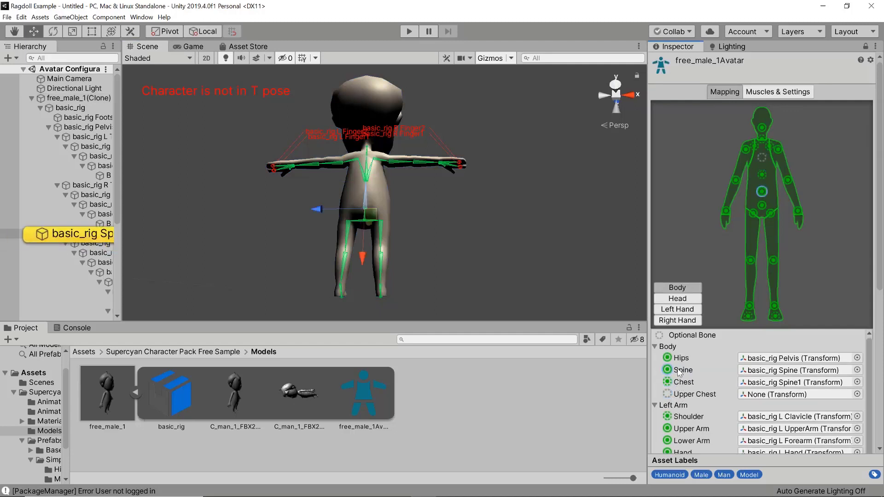
pyautogui.click(686, 357)
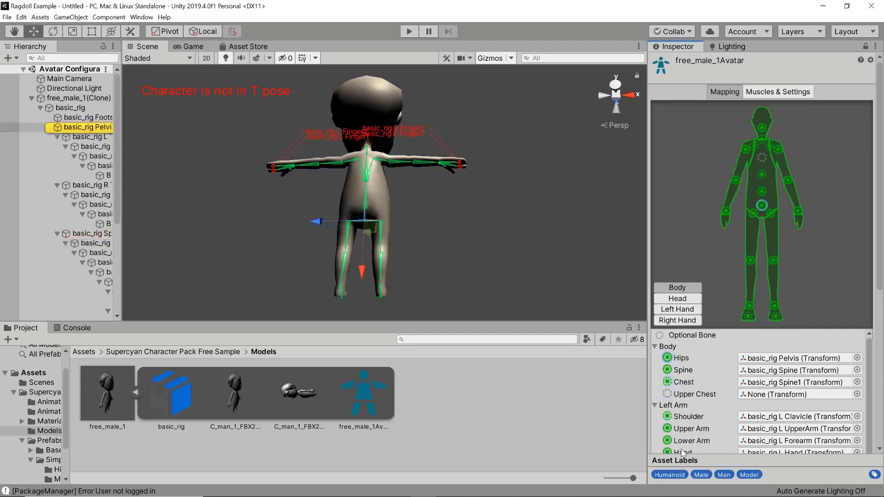
# Step: Examine the left arm mapping from Shoulder to Hand and review the remaining arm and leg bone assignments
pyautogui.click(684, 412)
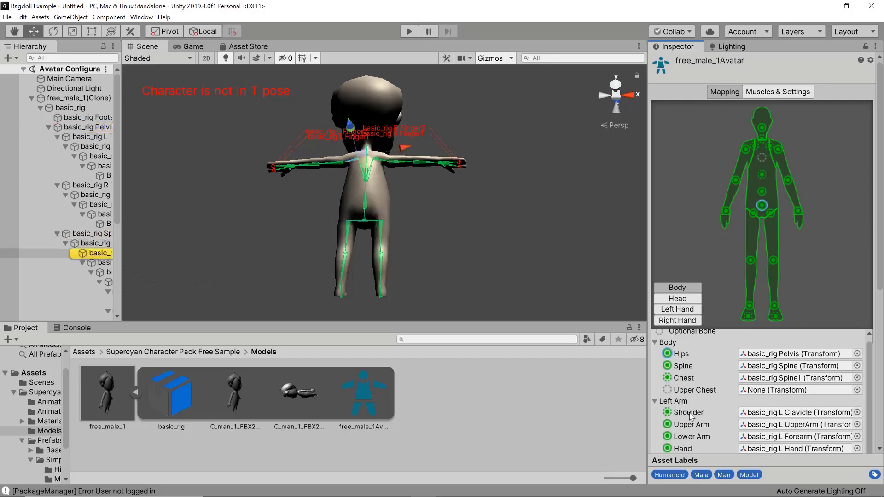
pyautogui.click(690, 424)
pyautogui.click(691, 436)
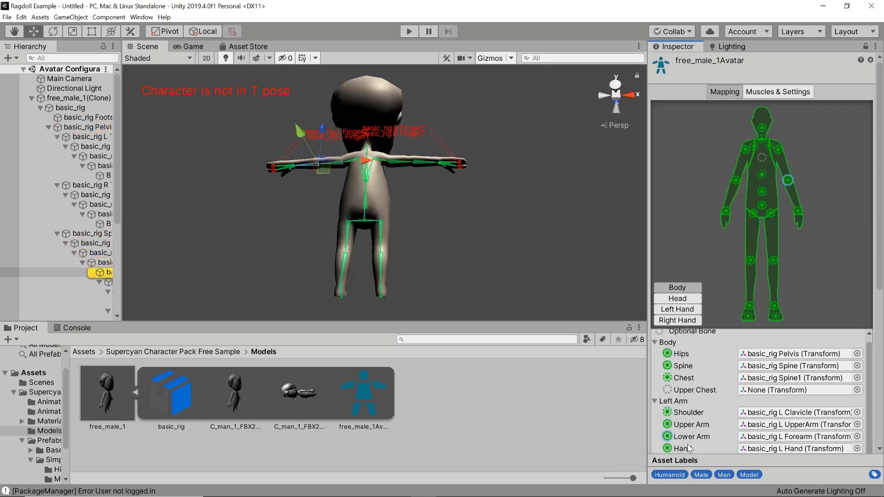
pyautogui.click(692, 448)
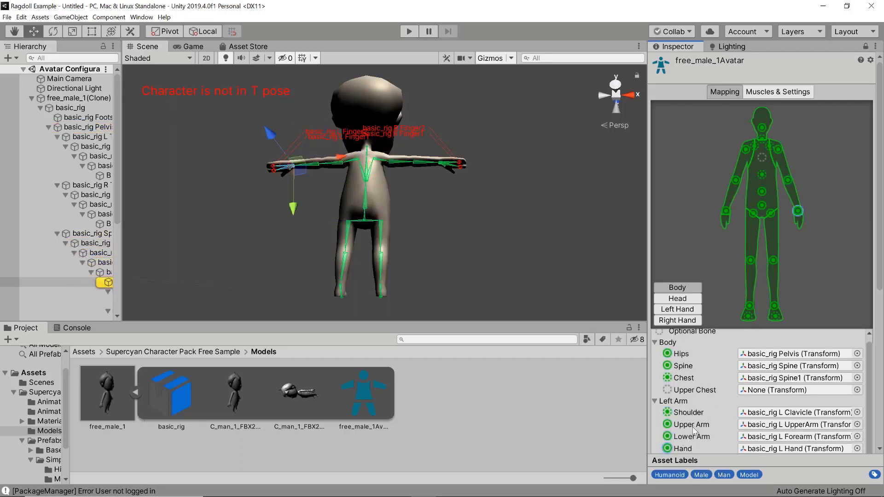
pyautogui.click(879, 384)
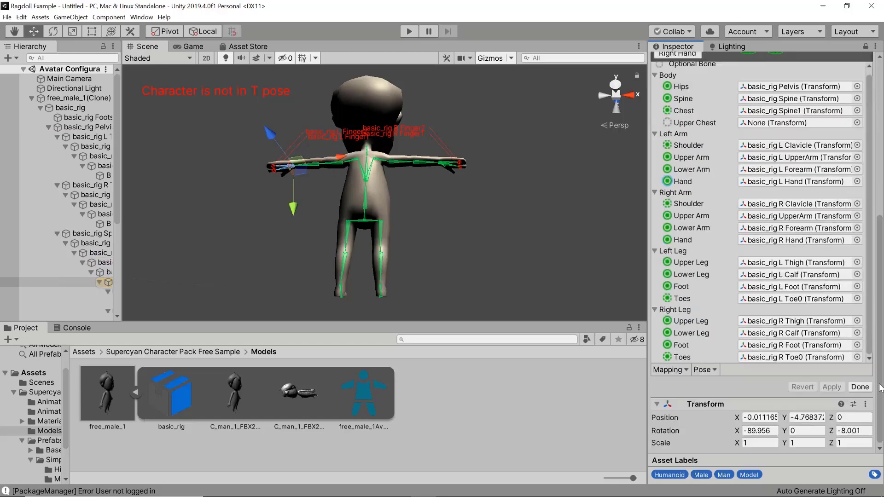
pyautogui.scroll(1, 744, 216)
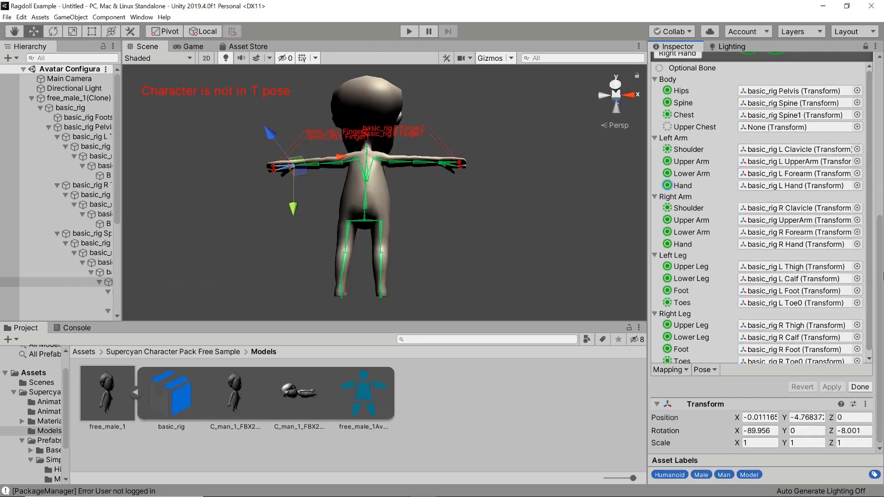
pyautogui.scroll(10, 788, 252)
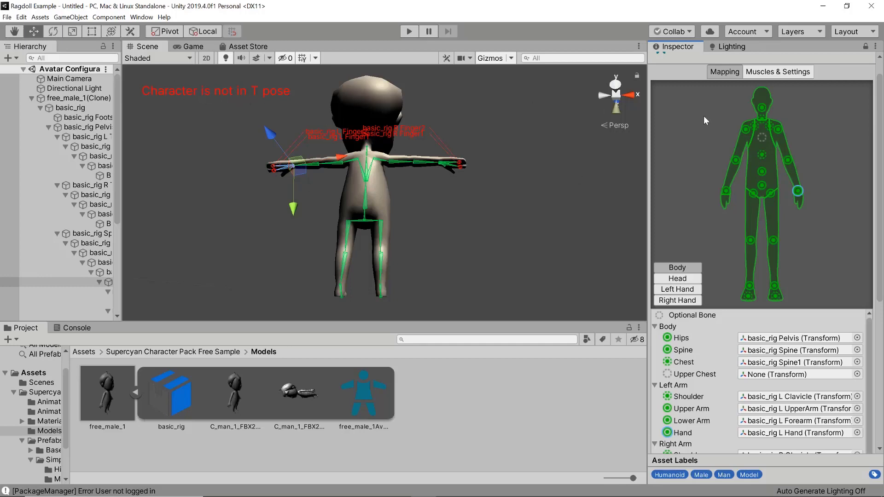
# Step: Enforce the T-Pose on the avatar and apply the change
pyautogui.scroll(-5, 755, 315)
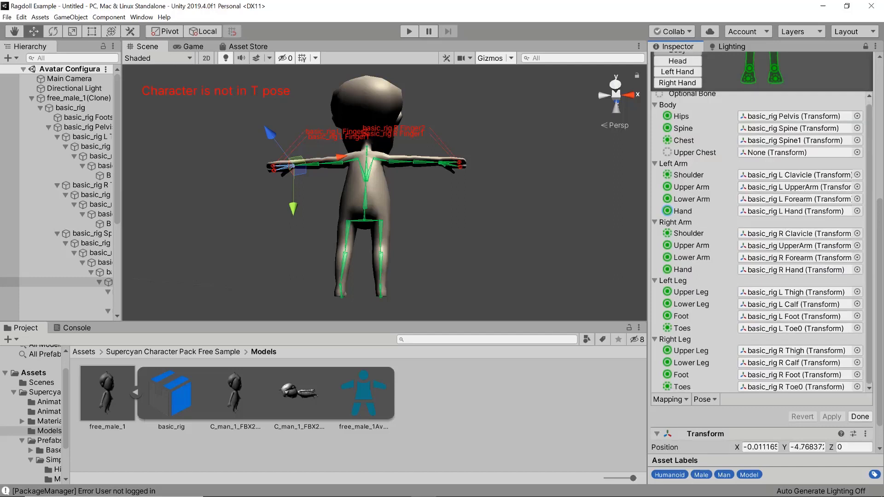
pyautogui.click(709, 400)
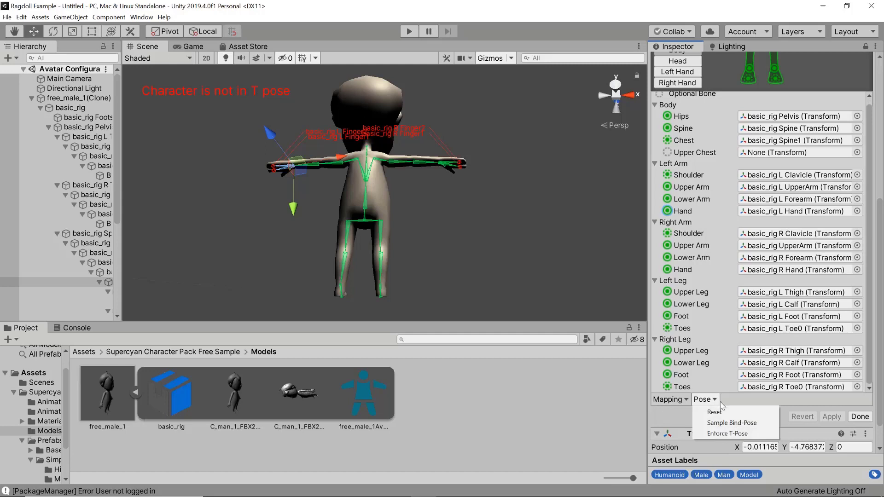
pyautogui.click(730, 433)
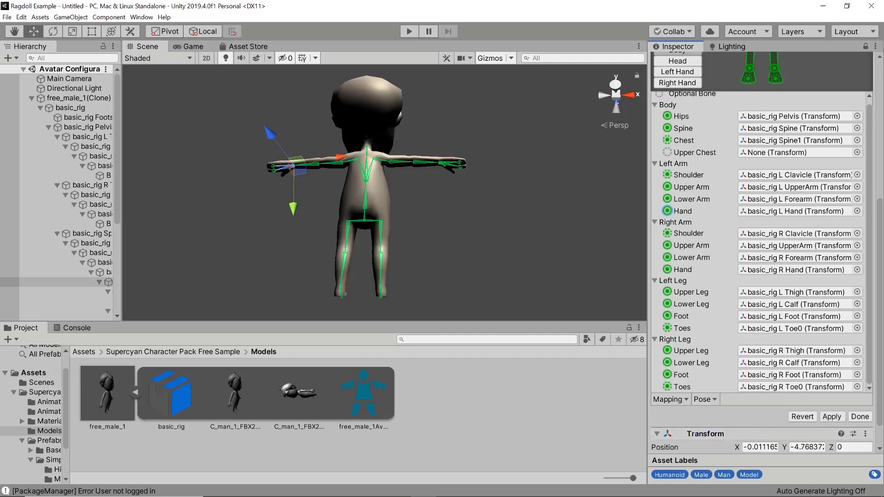
pyautogui.click(831, 416)
pyautogui.scroll(5, 423, 235)
pyautogui.scroll(-7, 382, 224)
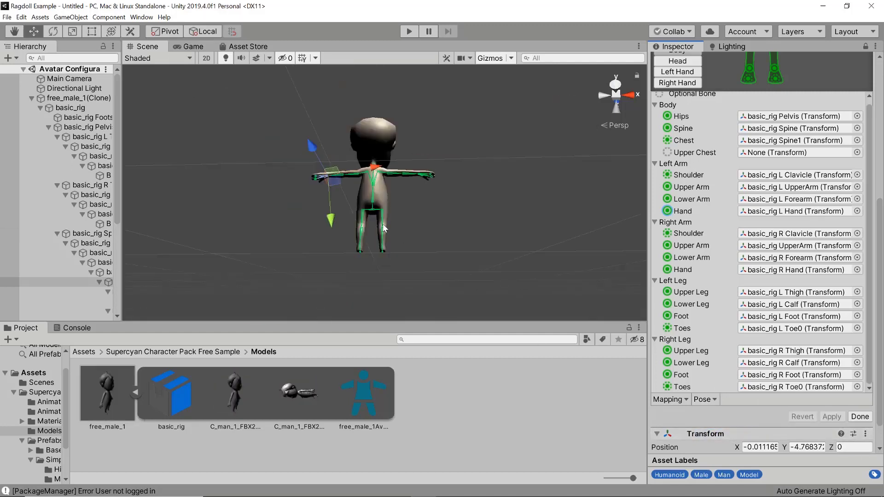
pyautogui.scroll(2, 349, 175)
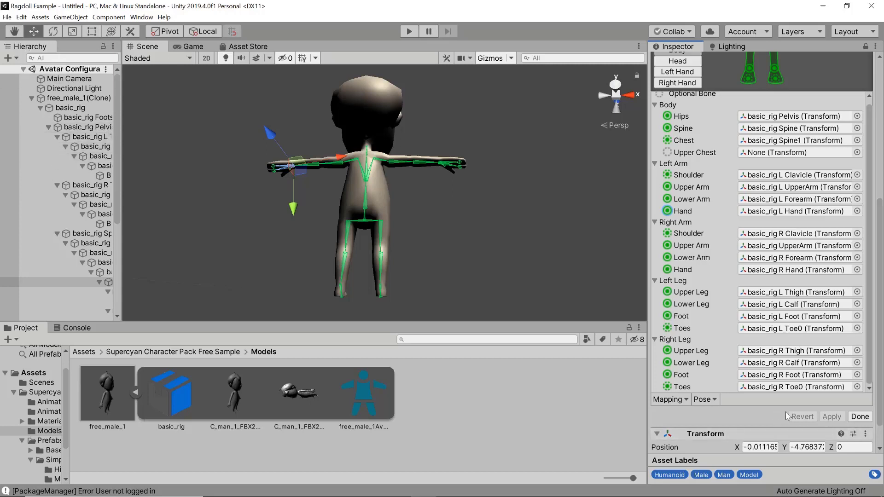
pyautogui.scroll(1, 673, 140)
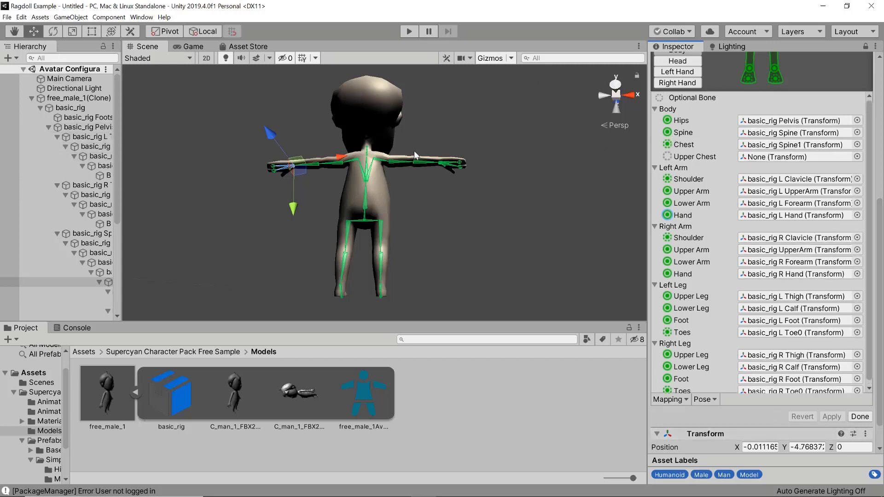
# Step: Examine the left arm's bones in the scene and in a widened Hierarchy, from basic_rig L UpperArm to the fingers
pyautogui.click(313, 167)
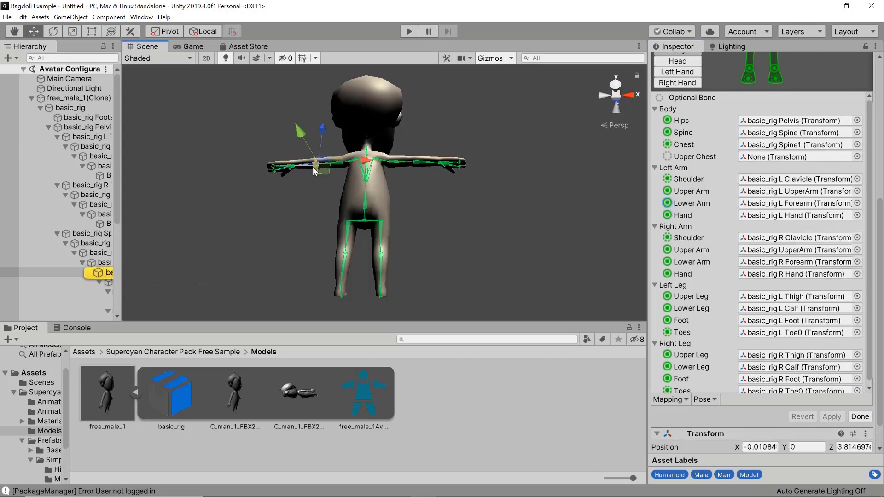
pyautogui.click(336, 165)
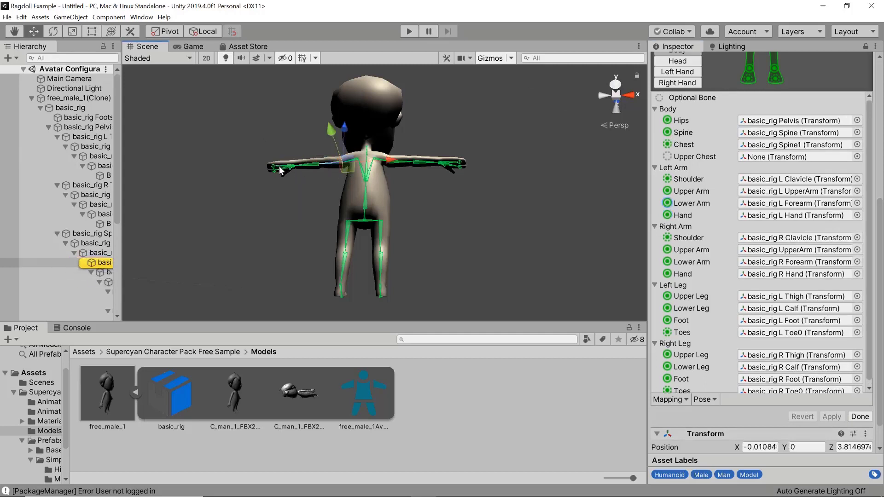
pyautogui.moveTo(121, 250); pyautogui.dragTo(327, 250)
pyautogui.scroll(-3, 157, 212)
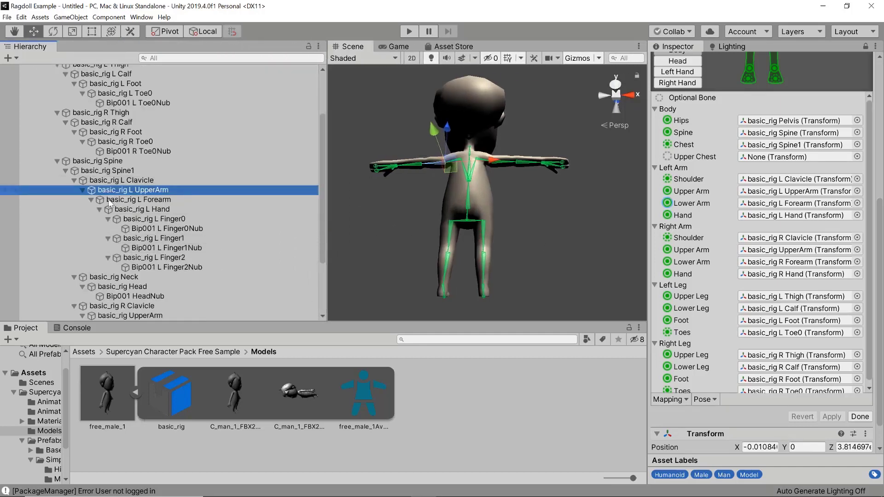
pyautogui.click(157, 210)
pyautogui.click(152, 201)
pyautogui.click(148, 230)
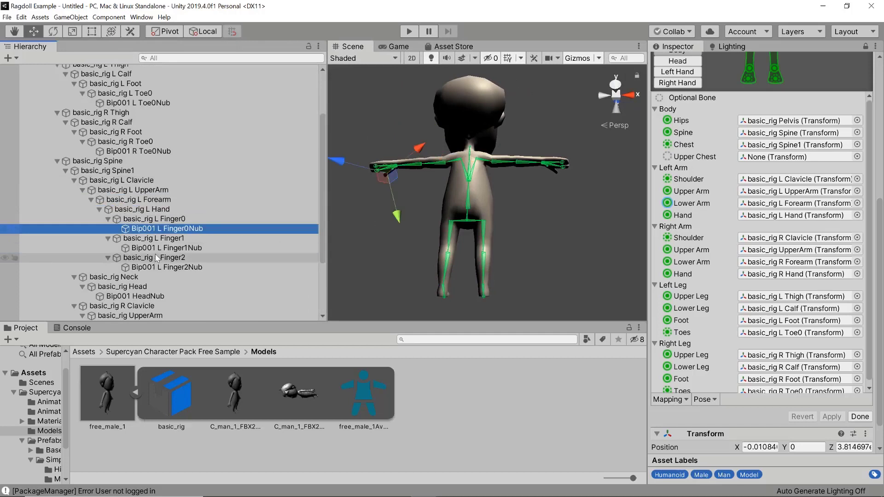
pyautogui.click(153, 239)
pyautogui.click(154, 258)
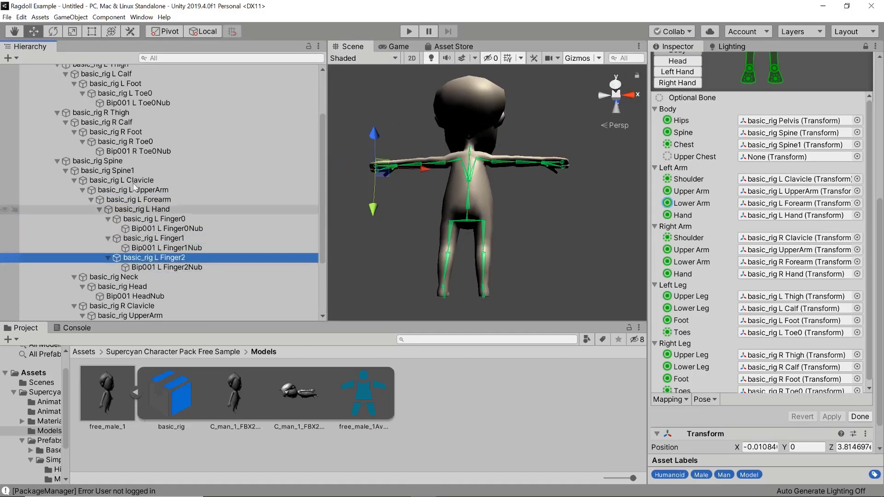
# Step: Collapse the bone tree of free_male_1(Clone) and finish the avatar configuration to return to SampleScene
pyautogui.scroll(3, 139, 184)
pyautogui.click(87, 97)
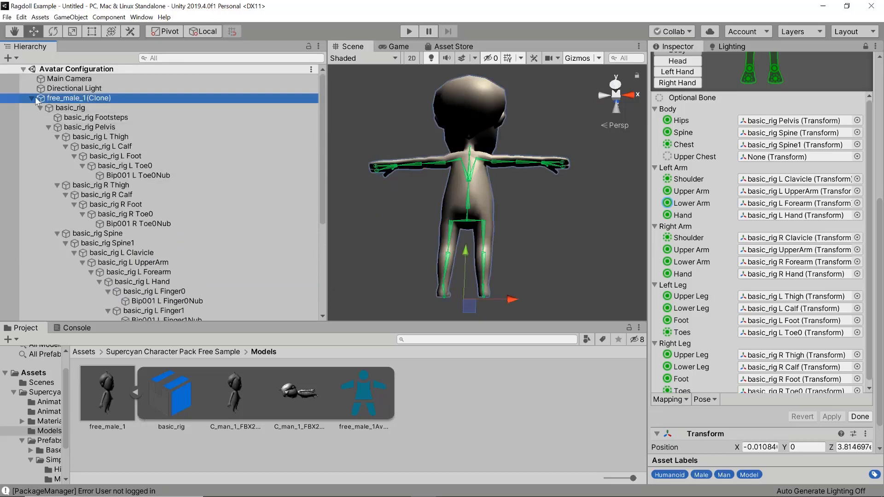
pyautogui.press('Left')
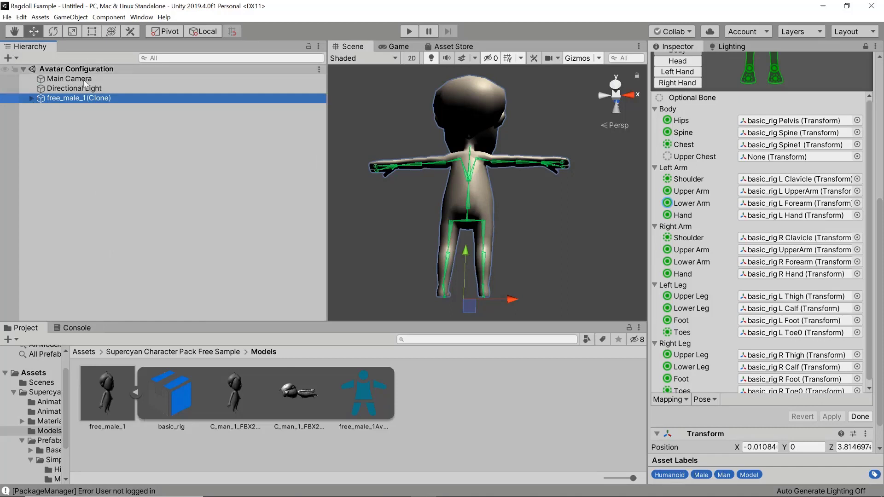
pyautogui.click(60, 119)
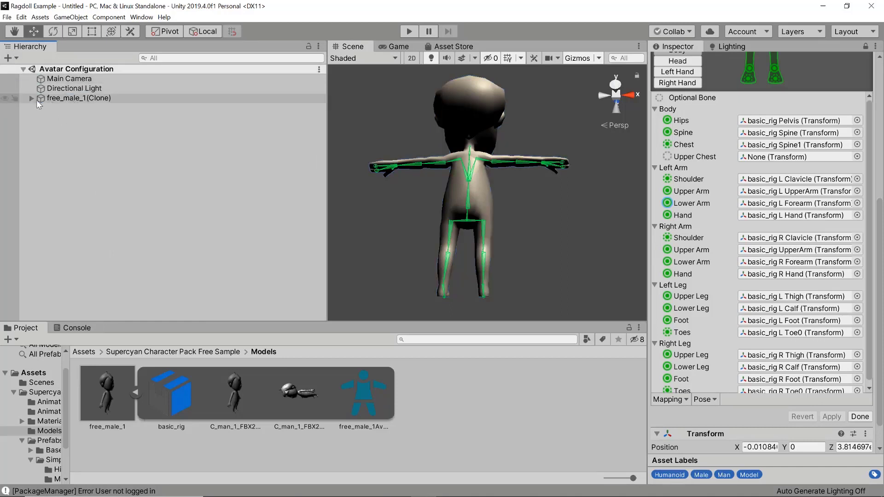
pyautogui.click(67, 72)
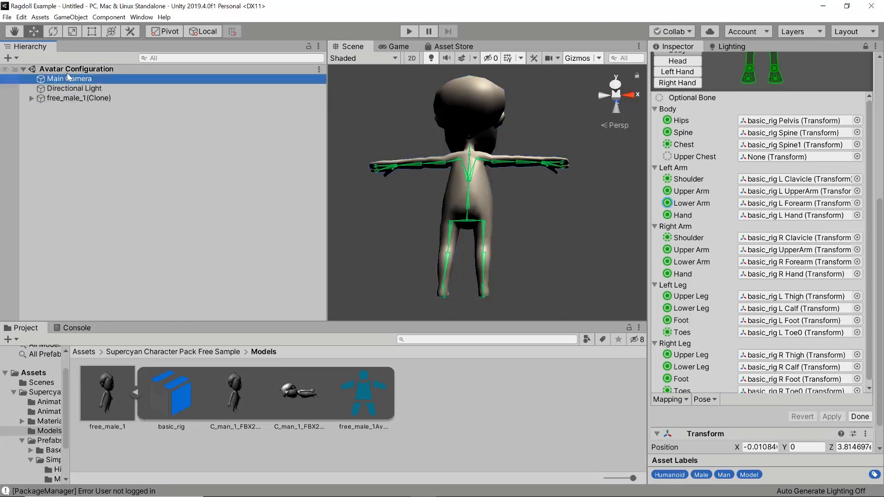
pyautogui.click(24, 69)
pyautogui.click(24, 69)
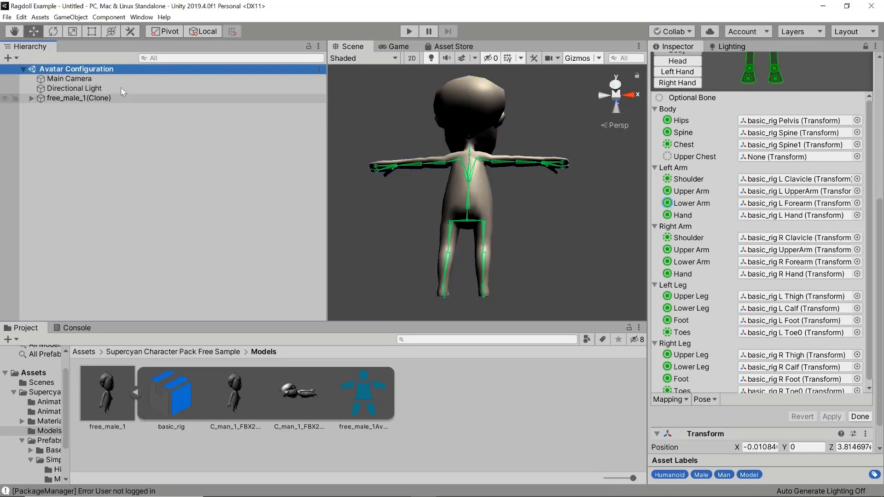
pyautogui.click(66, 104)
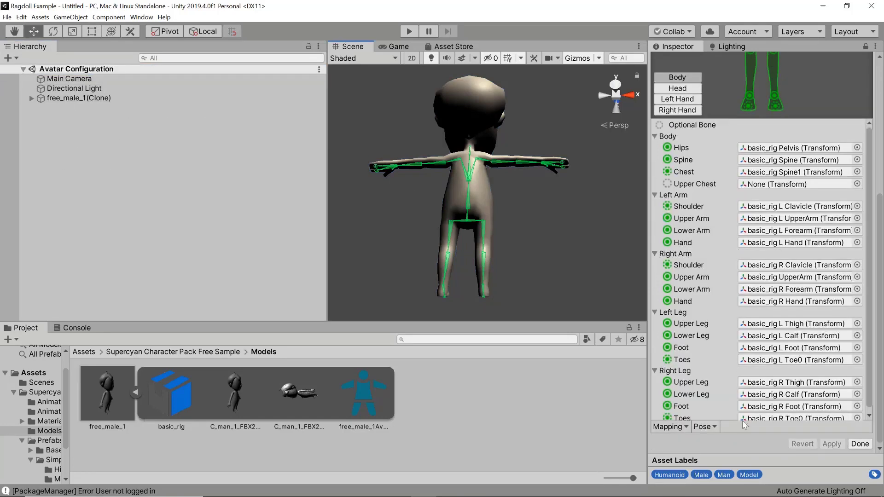
pyautogui.click(859, 444)
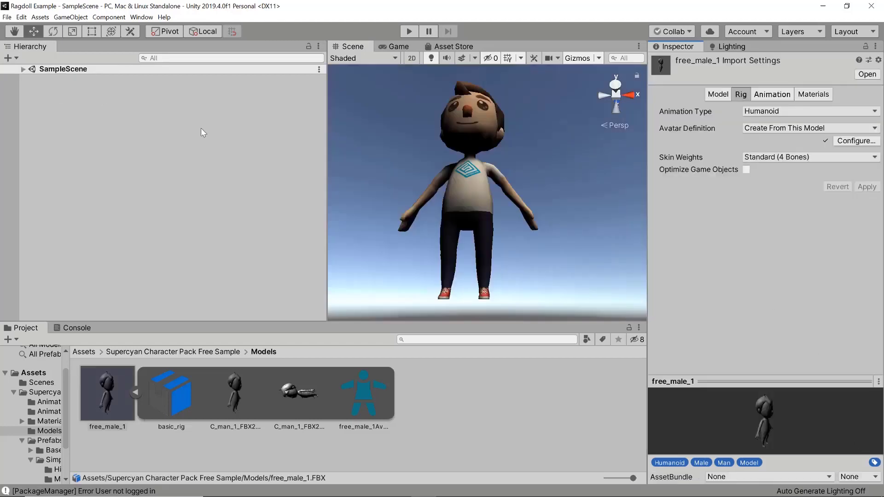
# Step: Narrow the Hierarchy again and expand SampleScene to list its objects
pyautogui.moveTo(324, 161); pyautogui.dragTo(29, 71)
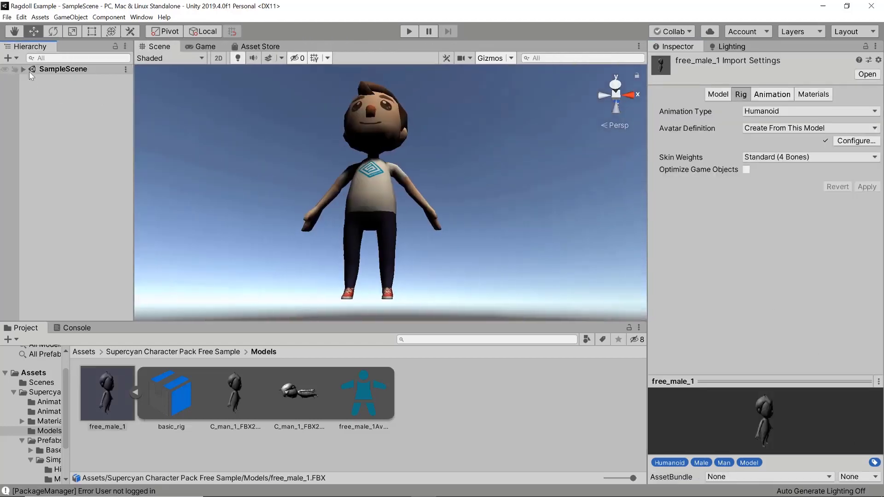
pyautogui.click(21, 69)
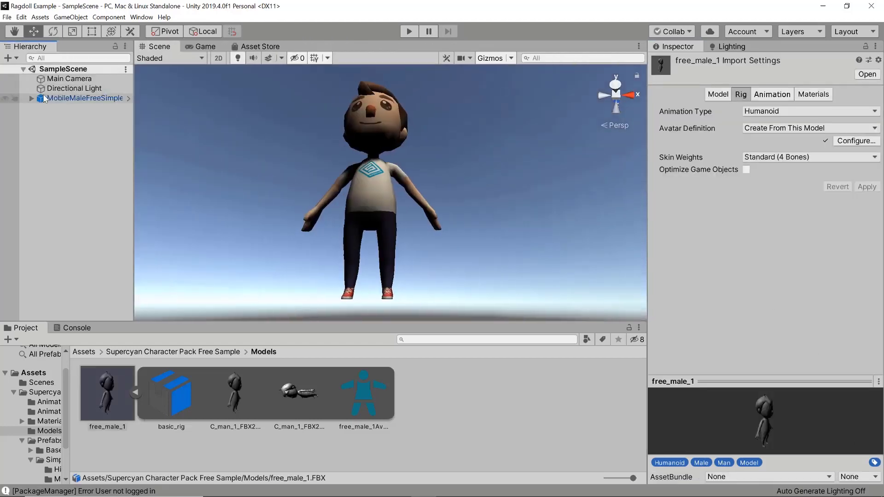
pyautogui.click(65, 140)
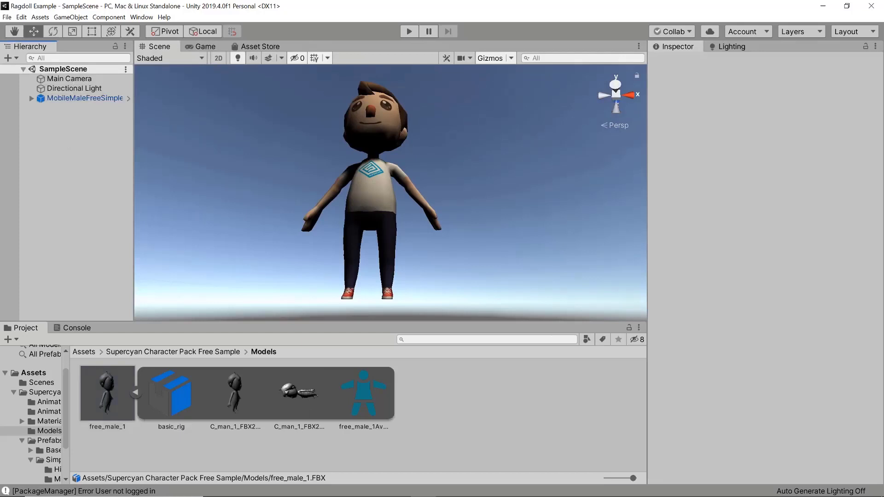
# Step: Open the Create Ragdoll wizard from the MobileMaleFreeSimpleMovement1 character
pyautogui.click(67, 99)
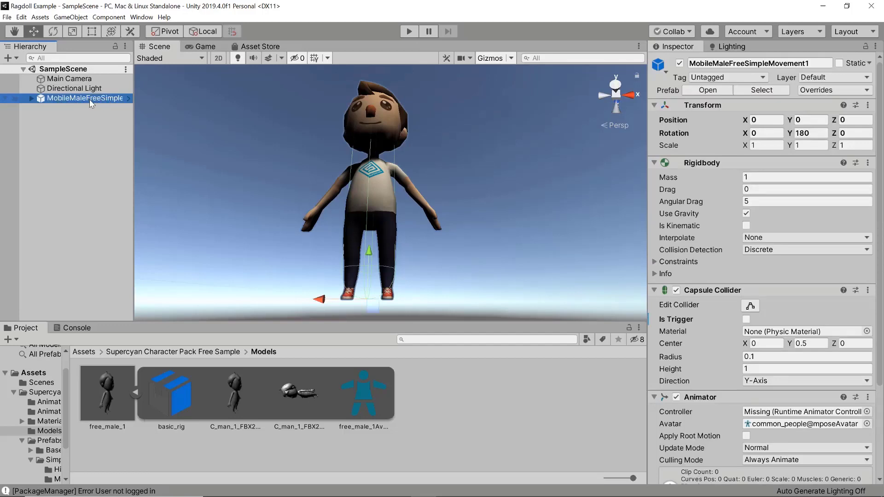
pyautogui.rightClick(90, 103)
pyautogui.moveTo(120, 242)
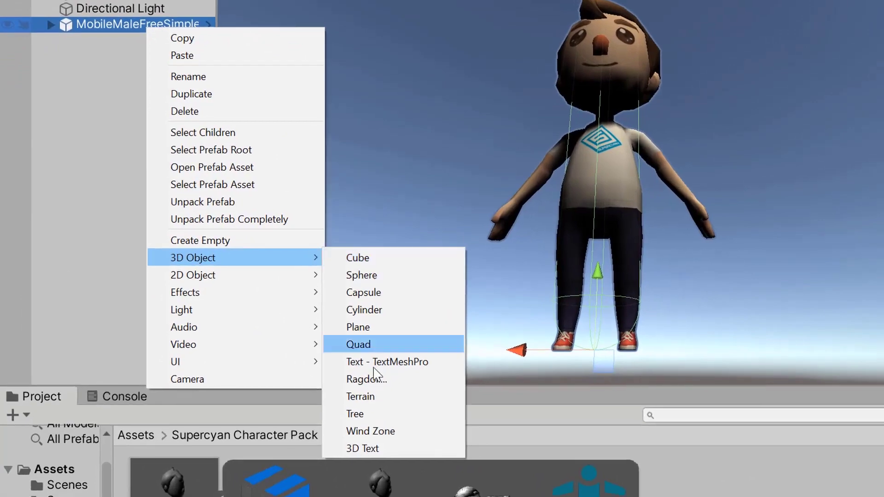
pyautogui.click(367, 380)
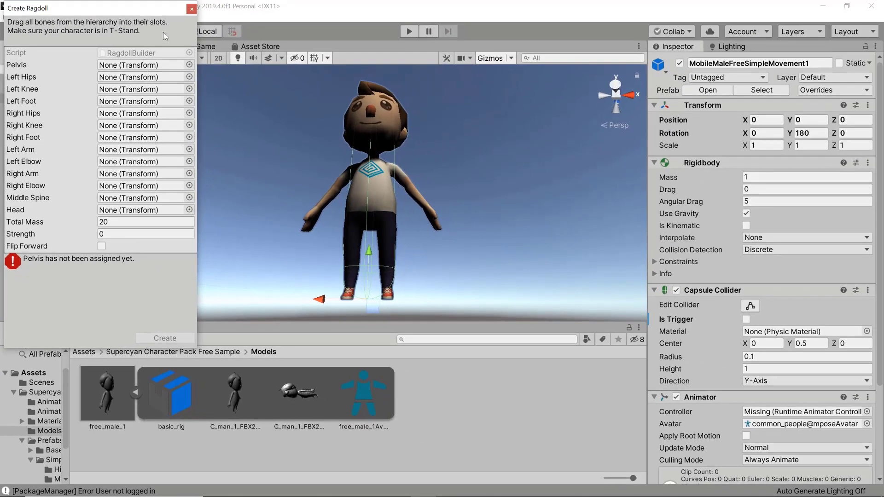
# Step: Move the Create Ragdoll window clear of the Hierarchy and expand MobileMaleFreeSimpleMovement1 down to the bones under basic_rig Pelvis
pyautogui.moveTo(70, 9); pyautogui.dragTo(375, 44)
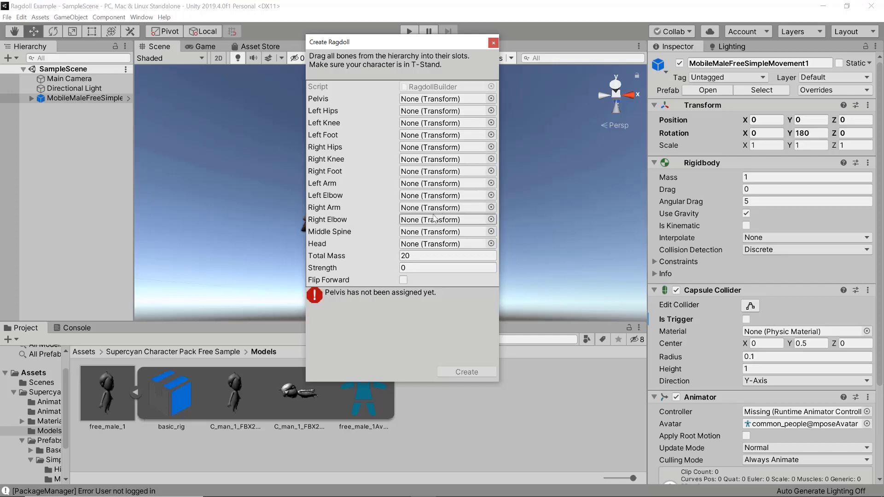
pyautogui.click(34, 100)
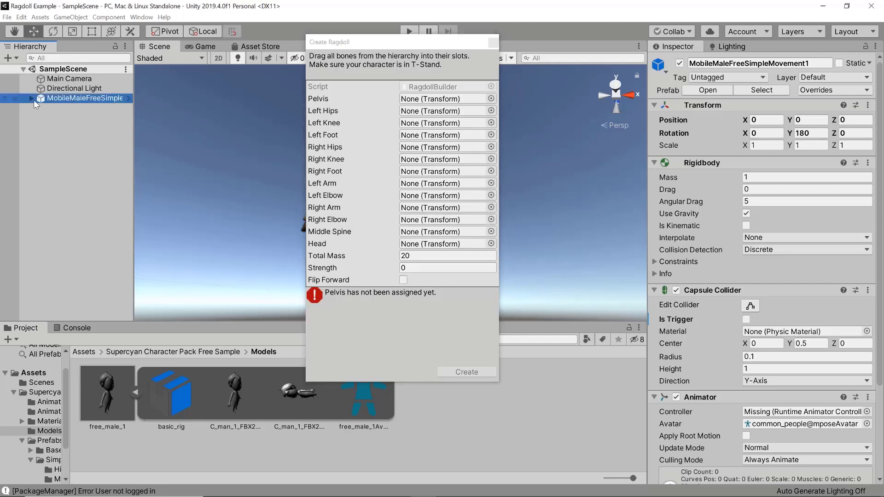
pyautogui.click(34, 98)
pyautogui.click(41, 108)
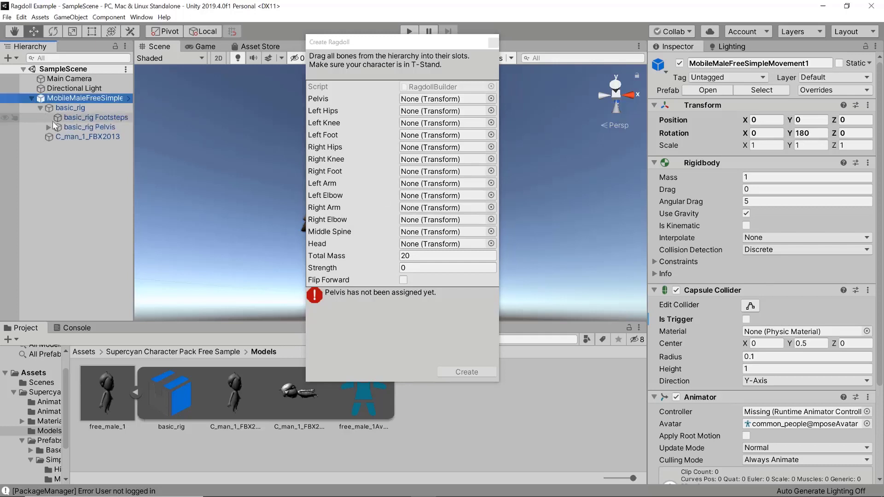
pyautogui.click(64, 127)
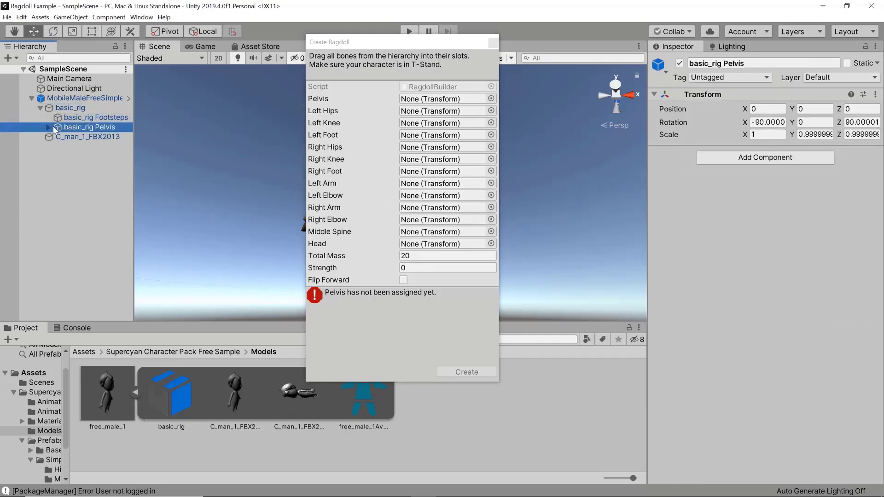
pyautogui.click(49, 128)
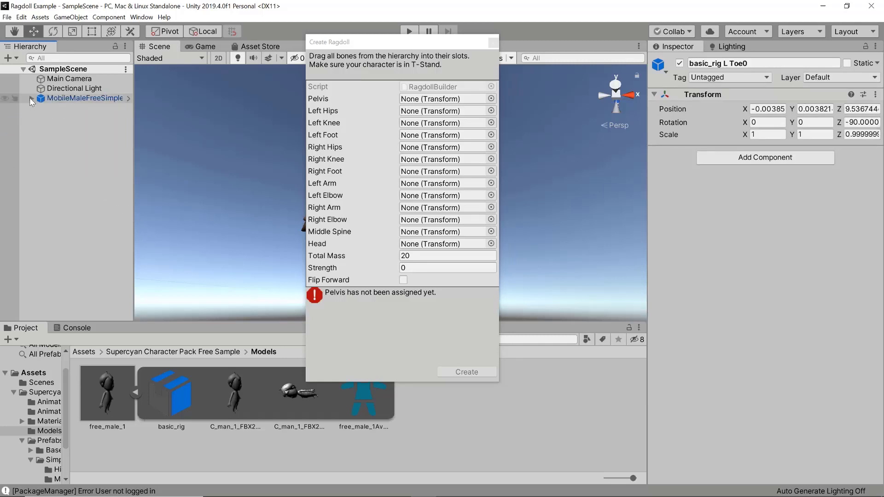
pyautogui.click(31, 99)
pyautogui.click(41, 107)
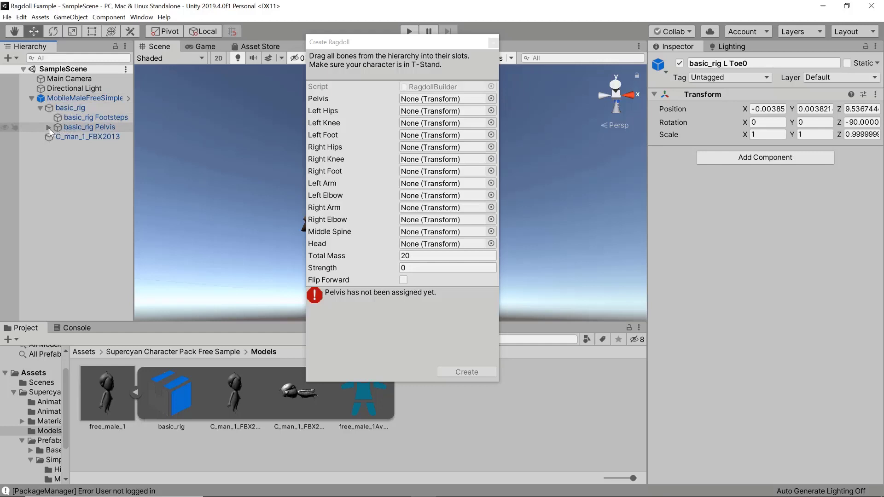
pyautogui.click(48, 127)
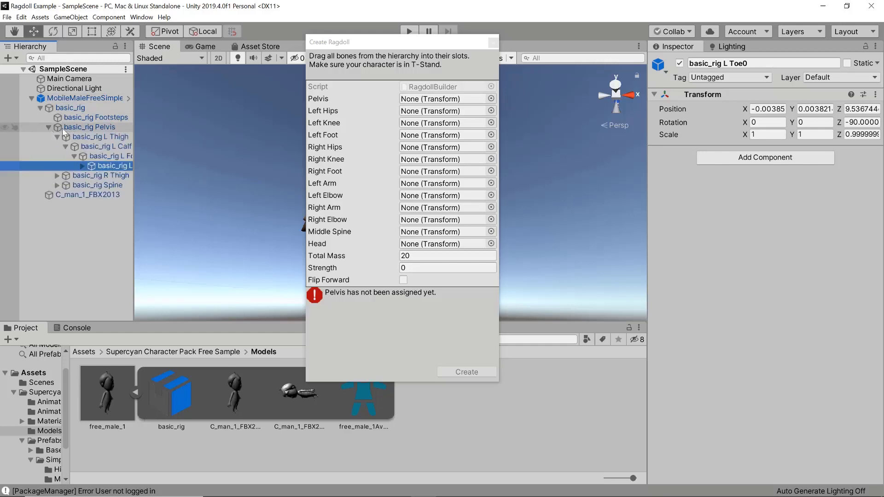
# Step: Expand basic_rig Spine and both leg bone chains down to Bip001 L Toe0Nub and Bip001 R Toe0Nub
pyautogui.click(55, 175)
pyautogui.click(59, 204)
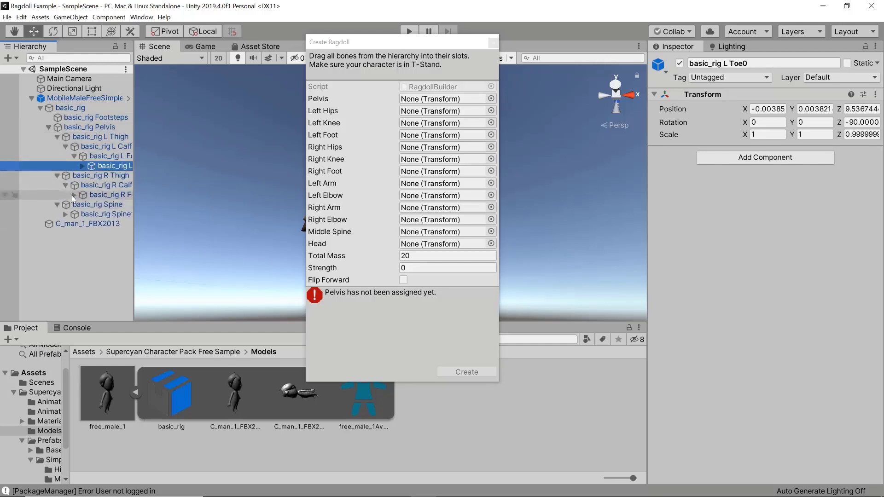
pyautogui.click(73, 195)
pyautogui.click(82, 205)
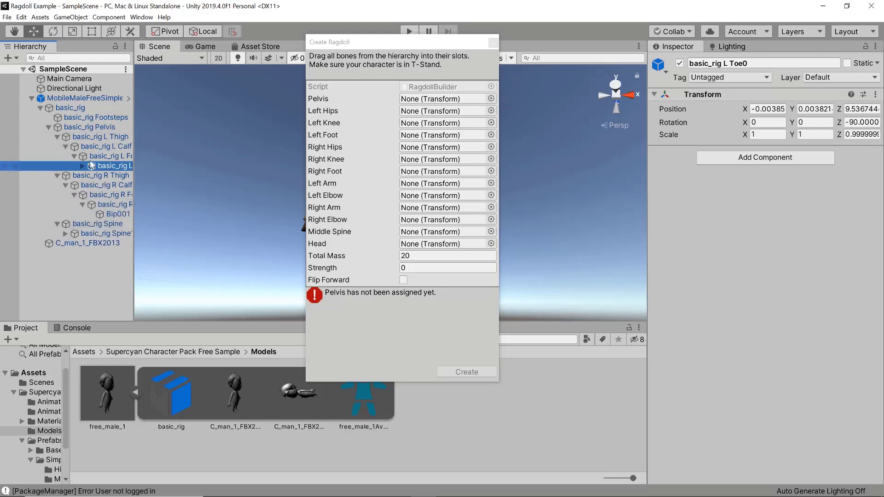
pyautogui.click(82, 165)
# Step: Expand the left arm and head branches under basic_rig Spine1 and widen the Hierarchy to show full bone names
pyautogui.click(65, 243)
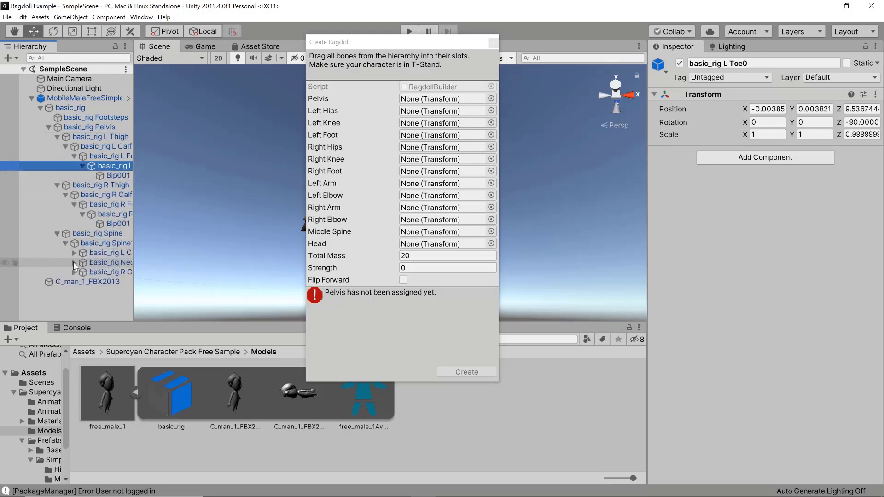
pyautogui.click(74, 252)
pyautogui.click(74, 271)
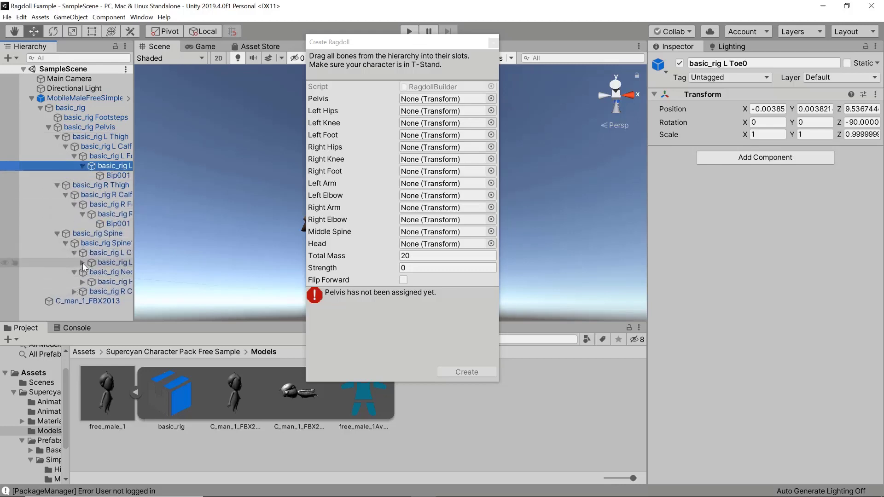
pyautogui.click(81, 262)
pyautogui.click(81, 291)
pyautogui.moveTo(134, 260); pyautogui.dragTo(221, 258)
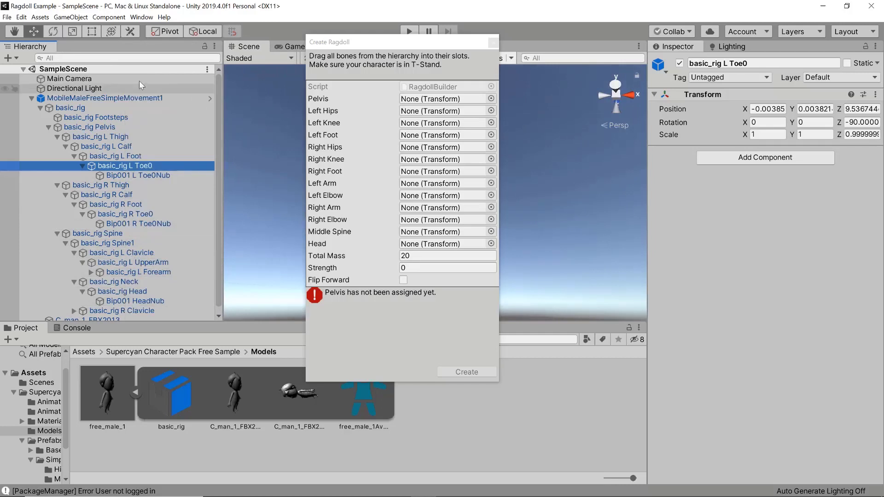
# Step: Assign basic_rig Pelvis to Pelvis, and basic_rig L Thigh, L Calf and L Foot to Left Hips, Left Knee and Left Foot
pyautogui.moveTo(94, 127); pyautogui.dragTo(437, 97)
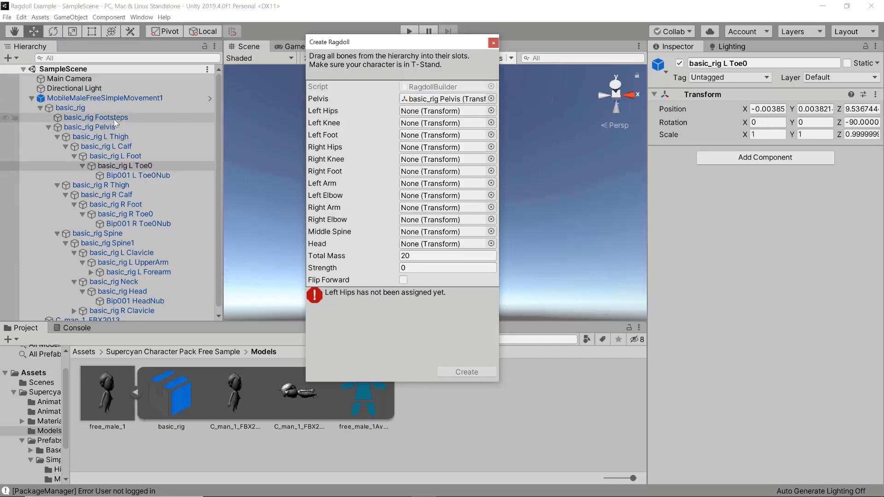
pyautogui.moveTo(102, 138); pyautogui.dragTo(405, 112)
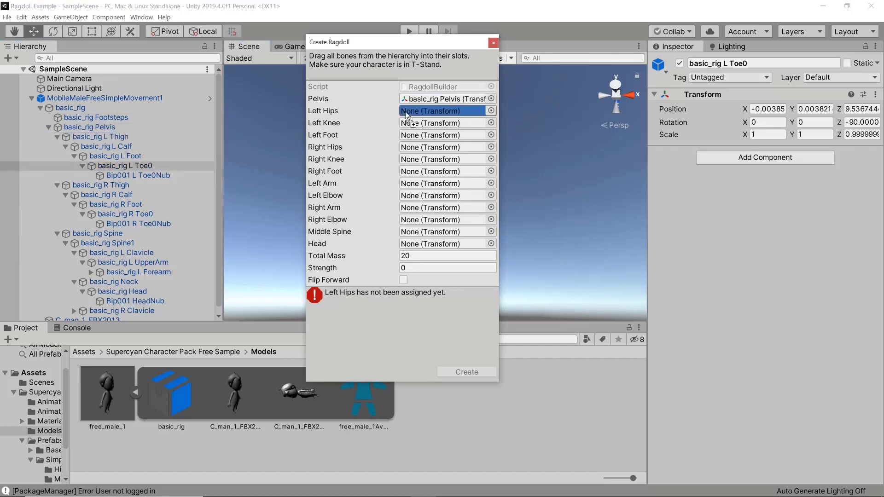
pyautogui.moveTo(417, 111); pyautogui.dragTo(433, 111)
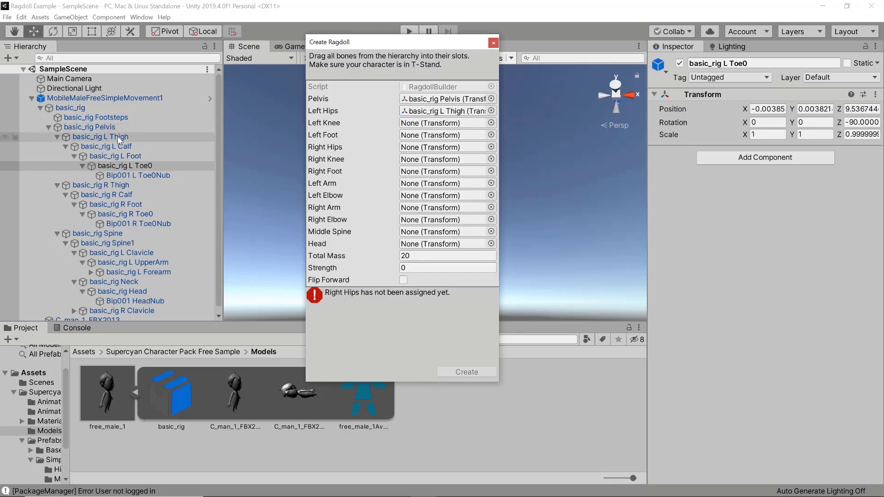
pyautogui.moveTo(125, 145); pyautogui.dragTo(433, 122)
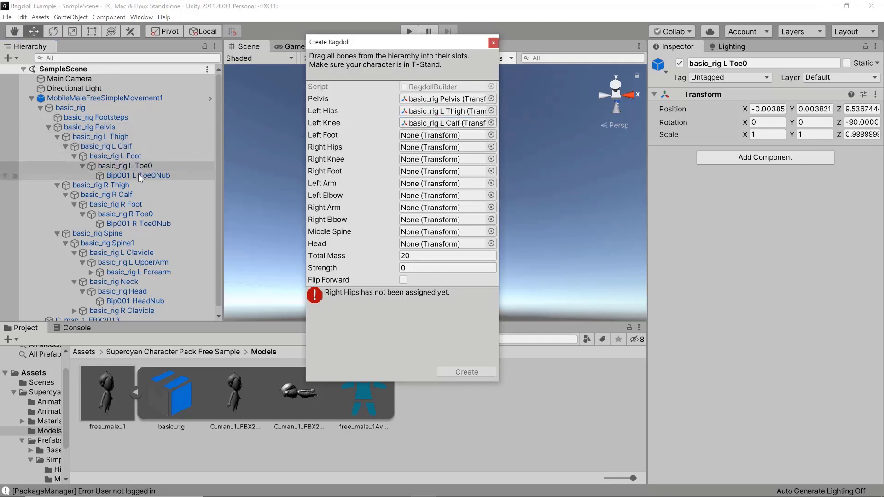
pyautogui.moveTo(111, 185); pyautogui.dragTo(448, 136)
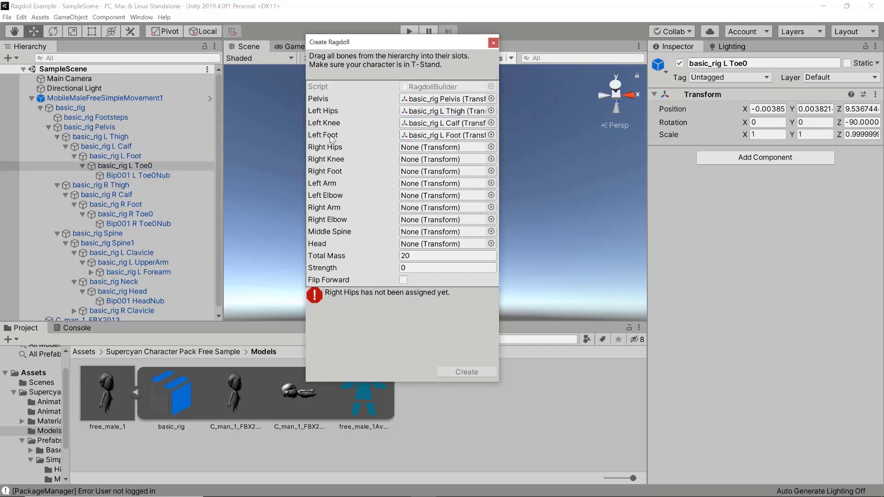
pyautogui.click(115, 155)
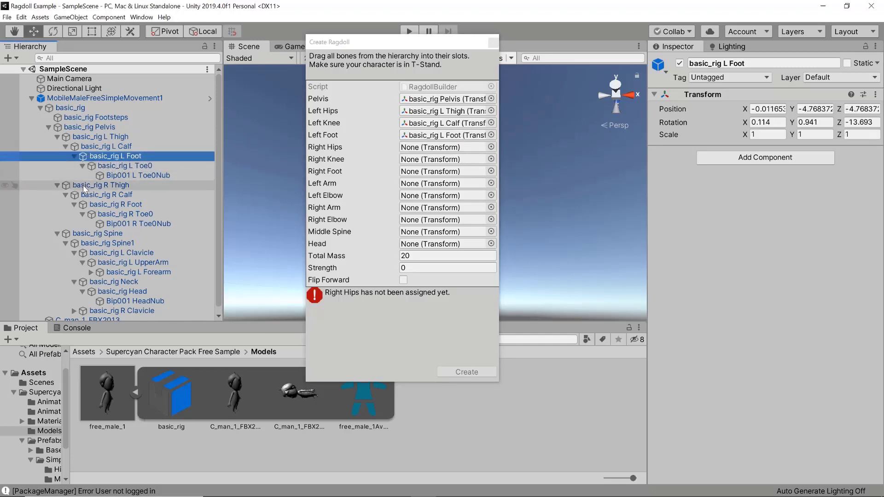
# Step: Assign basic_rig R Thigh, R Calf and R Foot to the Right Hips, Right Knee and Right Foot slots
pyautogui.moveTo(82, 185); pyautogui.dragTo(435, 151)
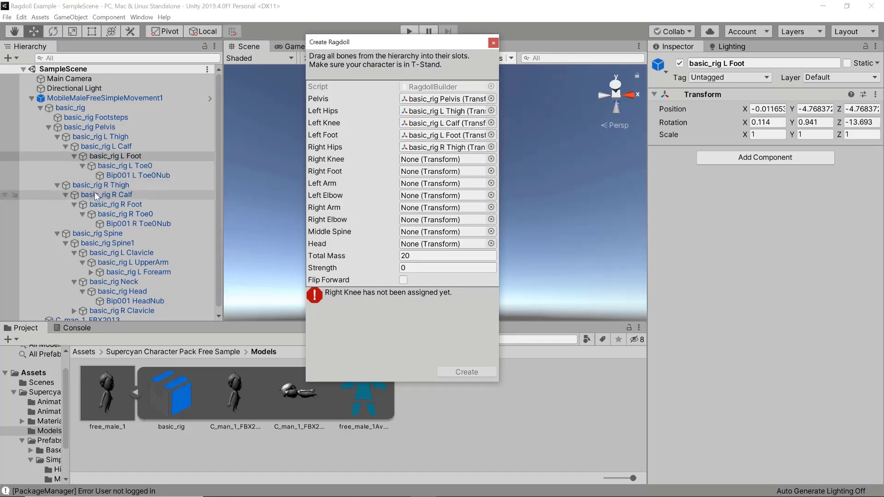
pyautogui.moveTo(96, 195); pyautogui.dragTo(419, 159)
pyautogui.moveTo(108, 217); pyautogui.dragTo(421, 172)
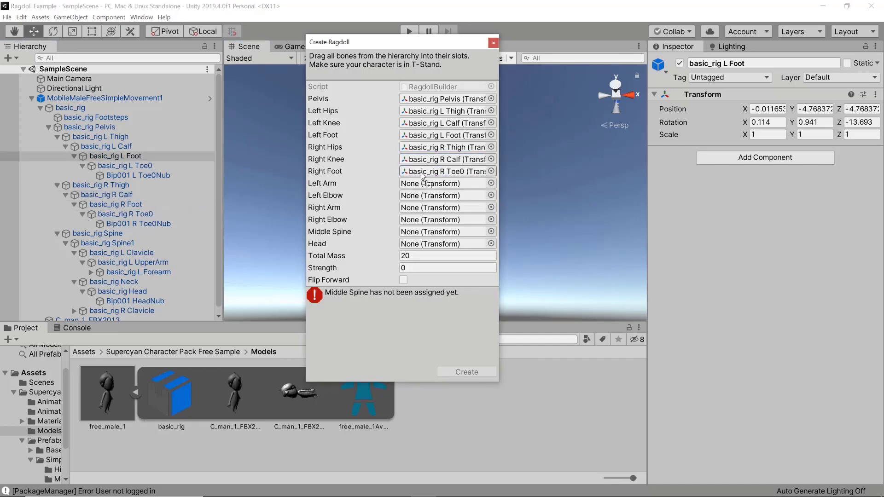
pyautogui.moveTo(108, 201); pyautogui.dragTo(433, 178)
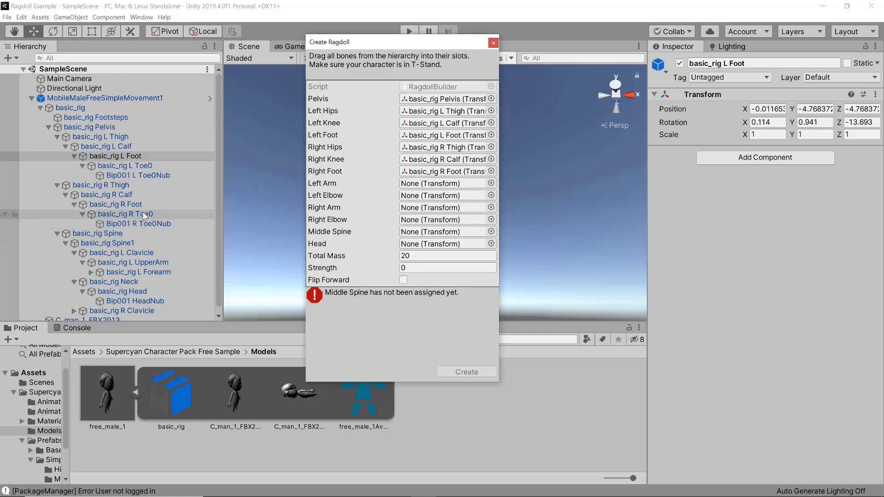
# Step: Assign basic_rig Spine1 to Middle Spine, basic_rig L UpperArm to Left Arm and basic_rig L Forearm to Left Elbow
pyautogui.scroll(-1, 144, 216)
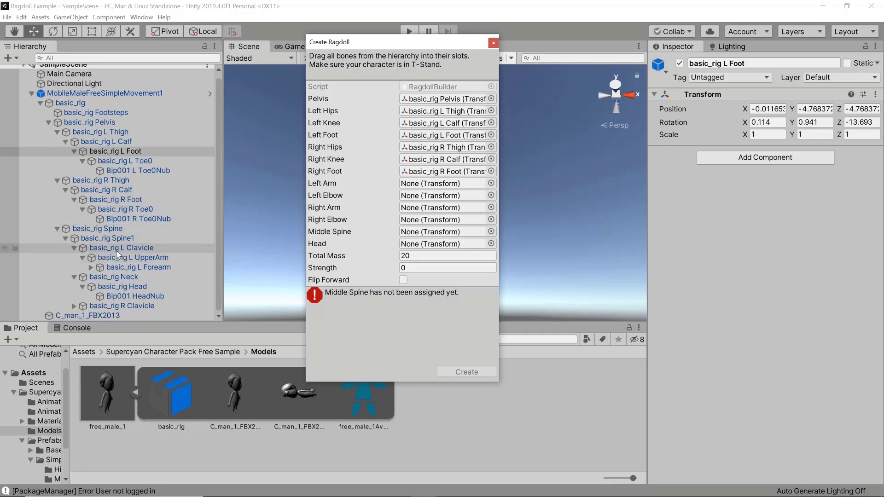
pyautogui.moveTo(122, 237); pyautogui.dragTo(425, 236)
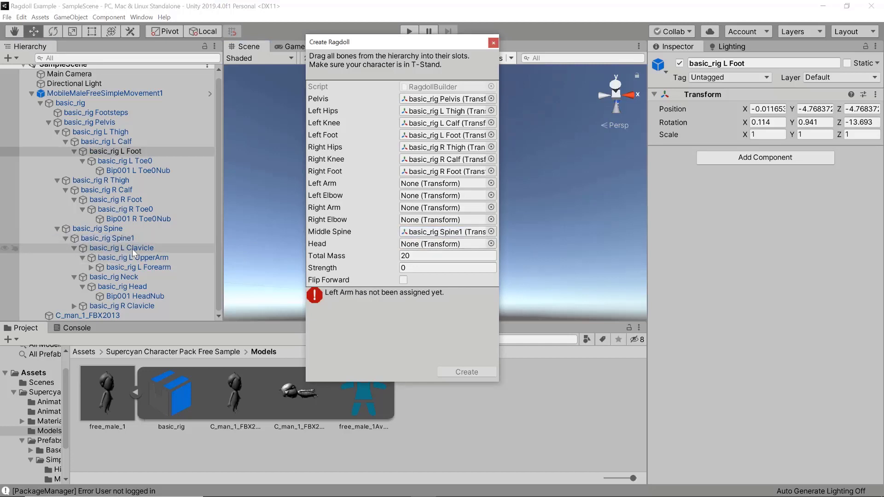
pyautogui.moveTo(132, 249); pyautogui.dragTo(417, 185)
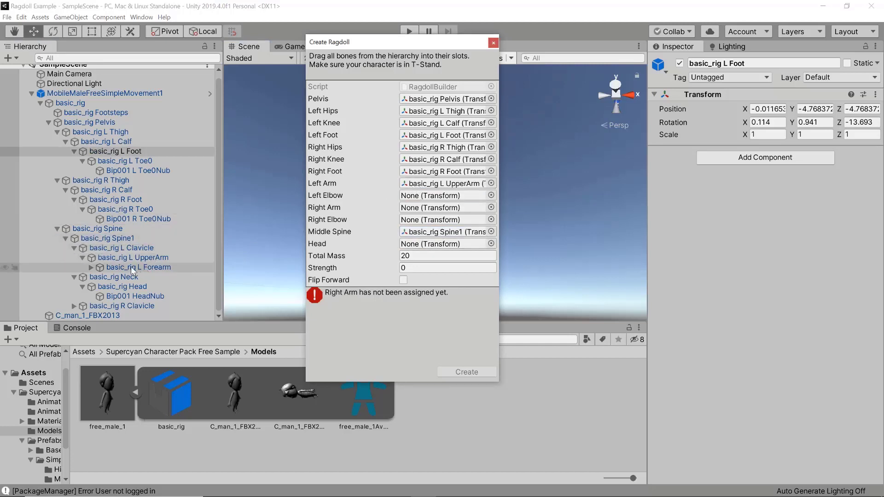
pyautogui.moveTo(121, 271); pyautogui.dragTo(422, 195)
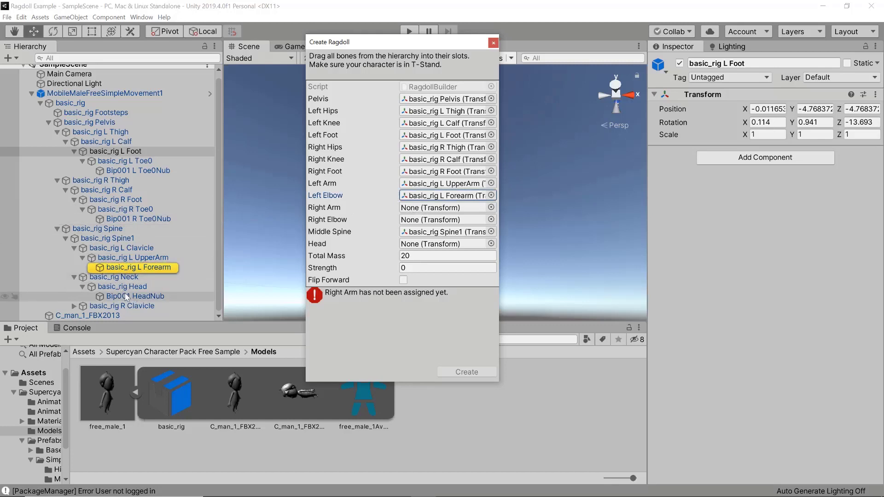
# Step: Expand basic_rig R Clavicle and assign basic_rig UpperArm to Right Arm, basic_rig R Forearm to Right Elbow and basic_rig Head to Head
pyautogui.click(72, 307)
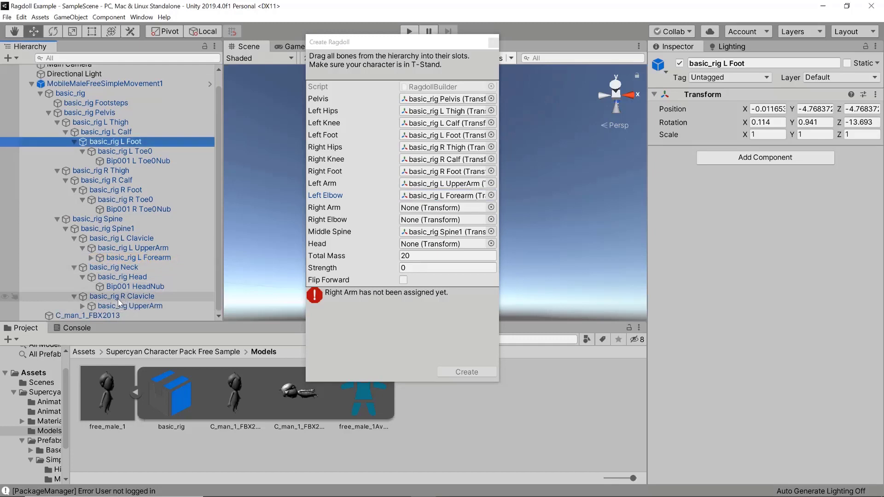
pyautogui.click(81, 306)
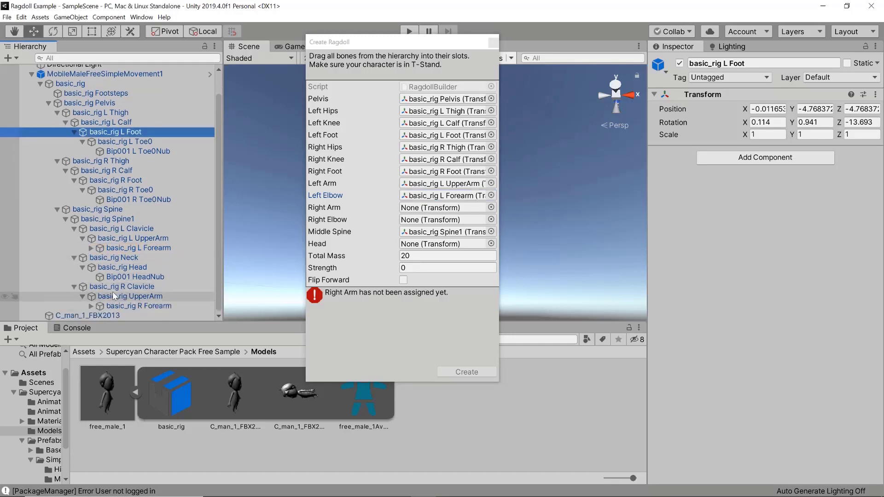
pyautogui.moveTo(123, 296); pyautogui.dragTo(440, 208)
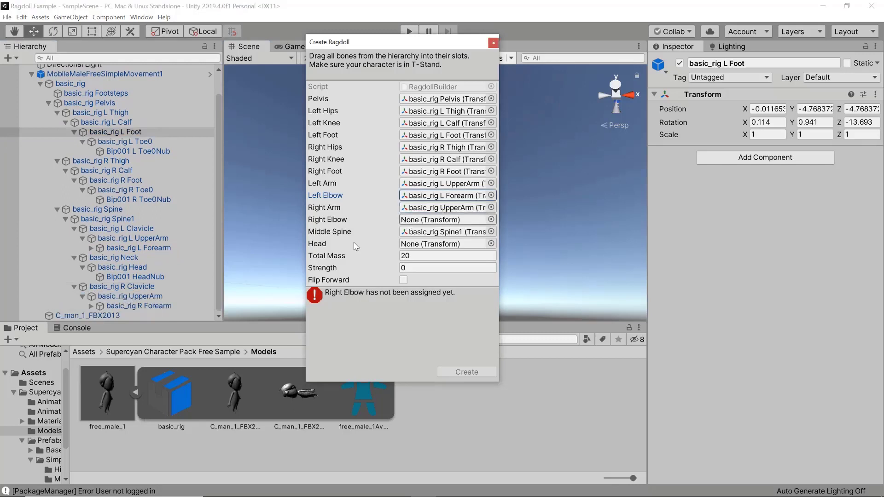
pyautogui.moveTo(144, 303); pyautogui.dragTo(422, 223)
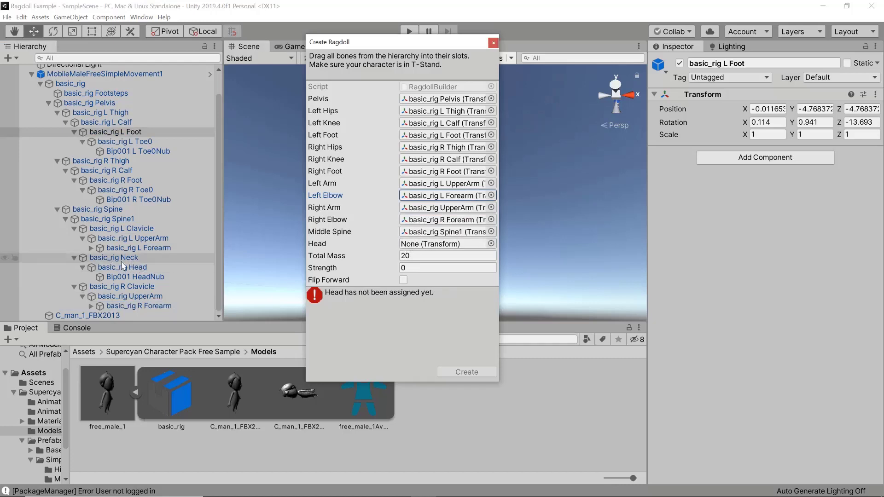
pyautogui.moveTo(108, 272); pyautogui.dragTo(417, 246)
pyautogui.click(106, 256)
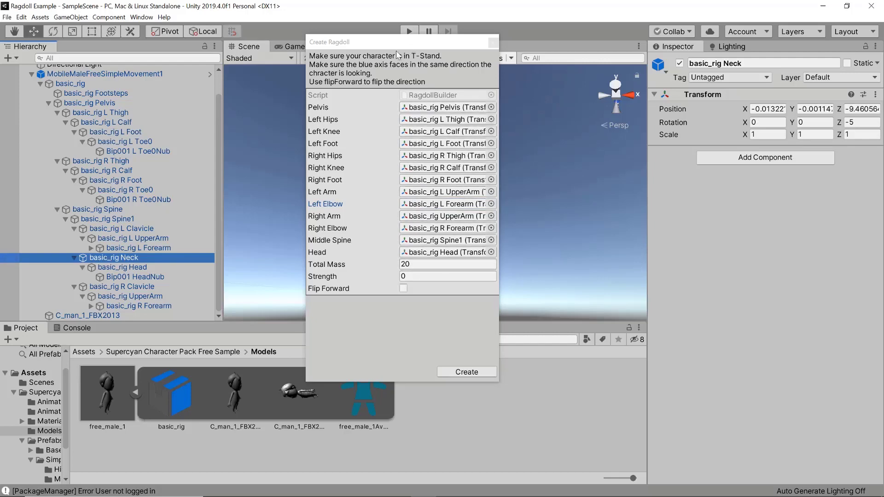
# Step: Check the bones assigned to Left Hips, Left Knee and Left Foot, and create the ragdoll
pyautogui.moveTo(359, 50); pyautogui.dragTo(579, 42)
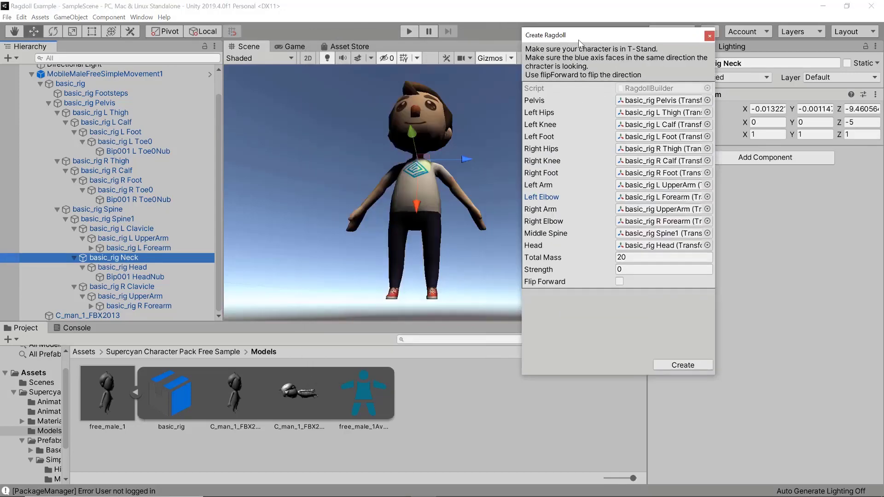
pyautogui.click(638, 112)
pyautogui.click(642, 125)
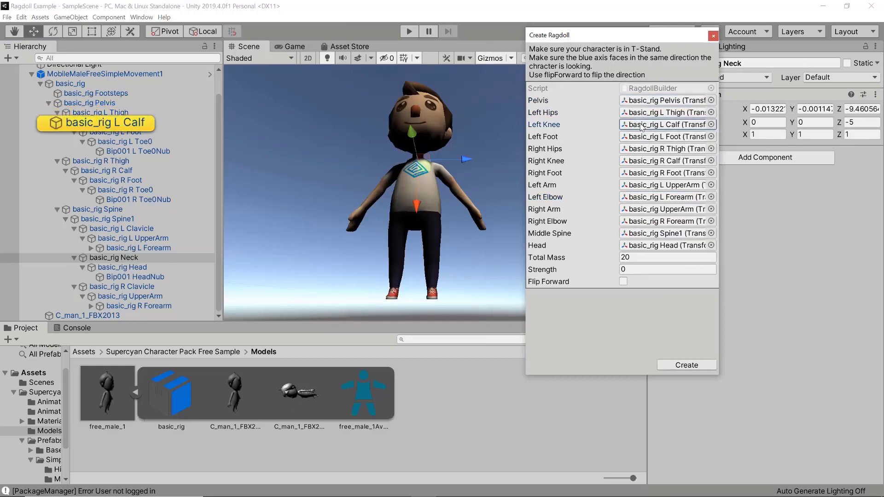
pyautogui.click(640, 137)
pyautogui.moveTo(584, 39); pyautogui.dragTo(499, 43)
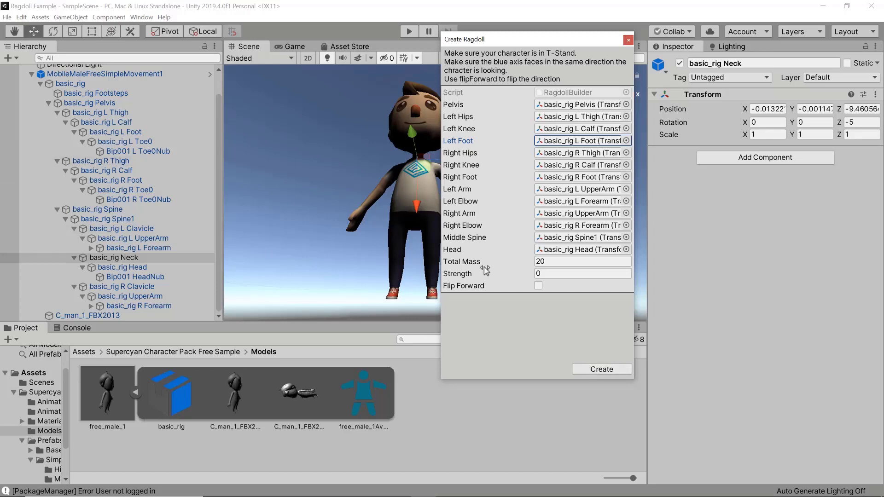
pyautogui.click(601, 368)
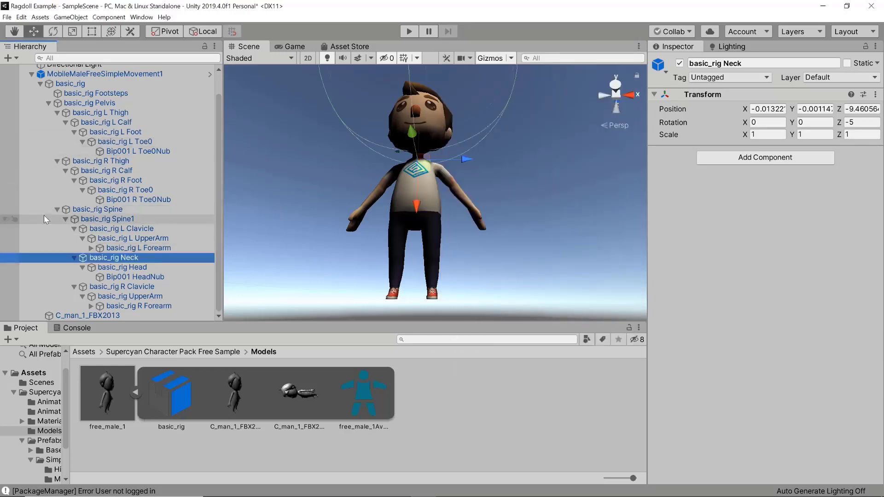
# Step: Open the Physics Debugger and enable Collision Geometry and Mouse Select to display the ragdoll's colliders
pyautogui.click(92, 102)
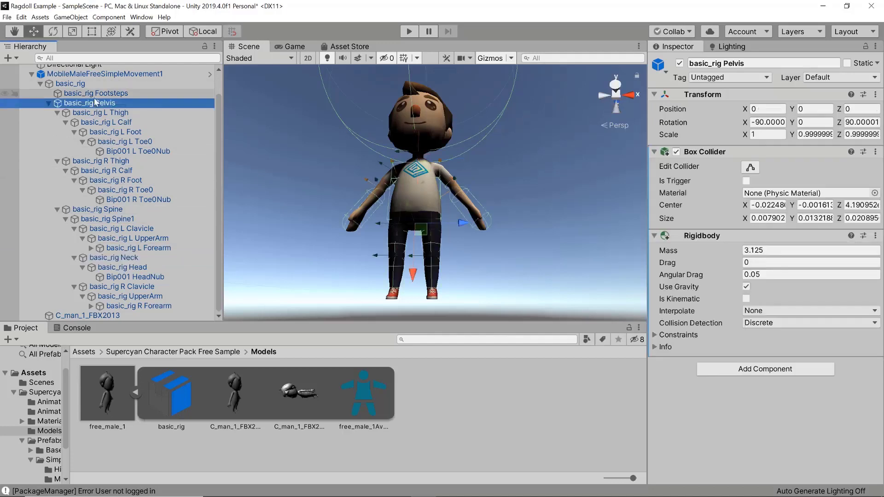
pyautogui.click(76, 84)
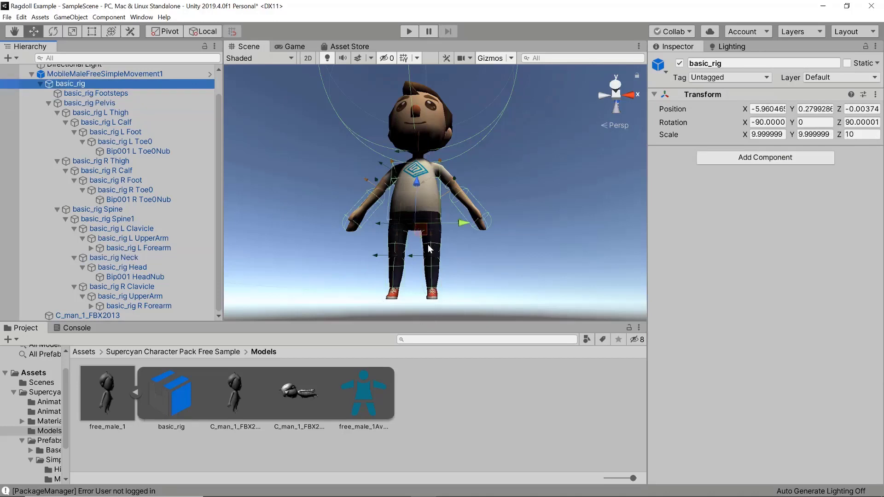
pyautogui.scroll(-5, 352, 134)
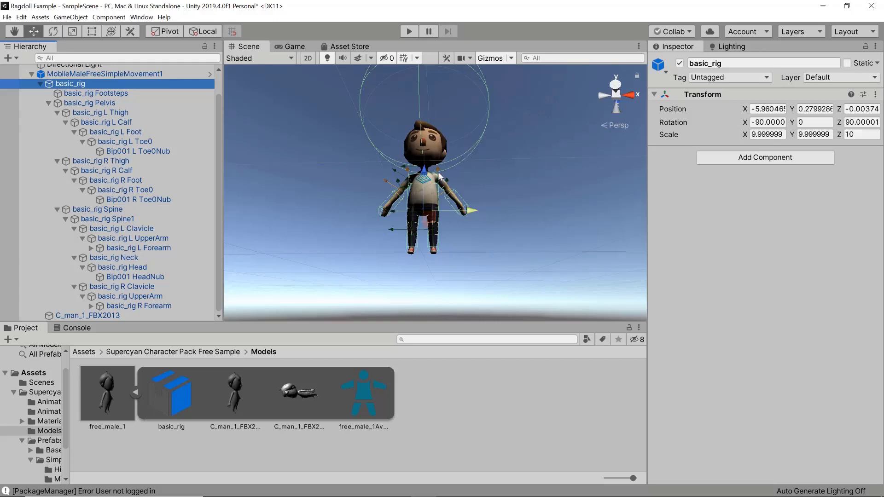
pyautogui.moveTo(297, 119); pyautogui.dragTo(310, 137, button='middle')
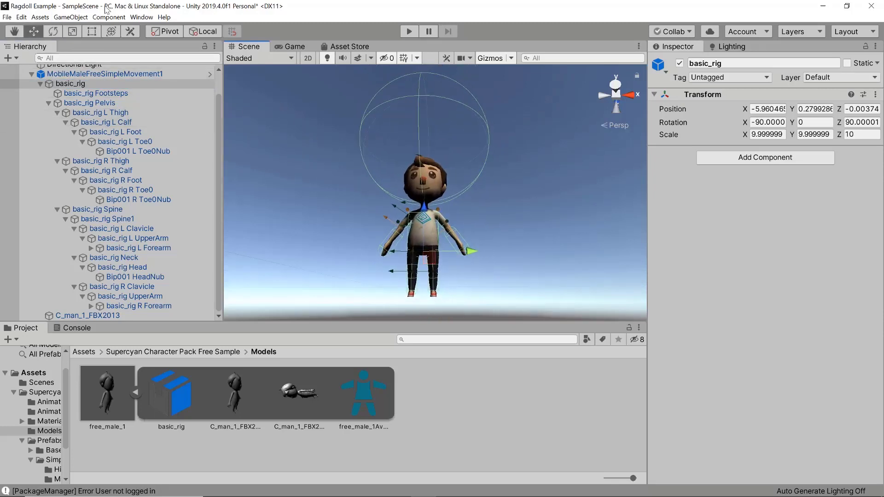
pyautogui.click(141, 18)
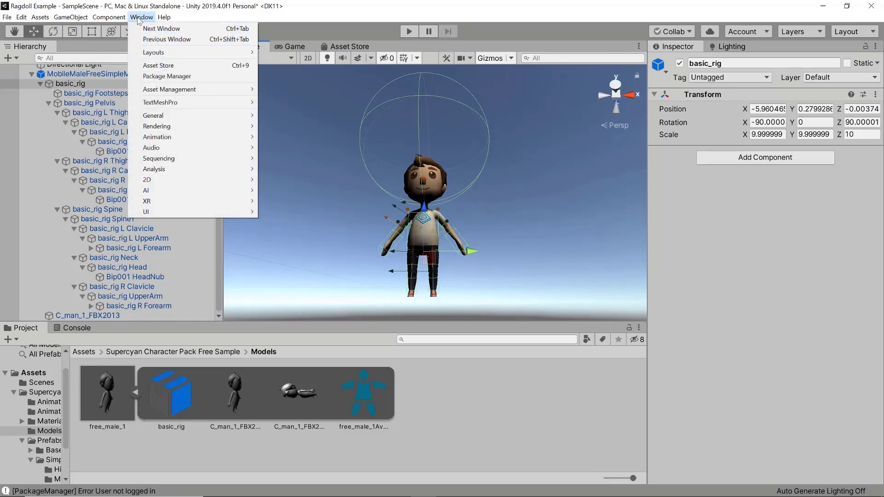
pyautogui.moveTo(220, 174)
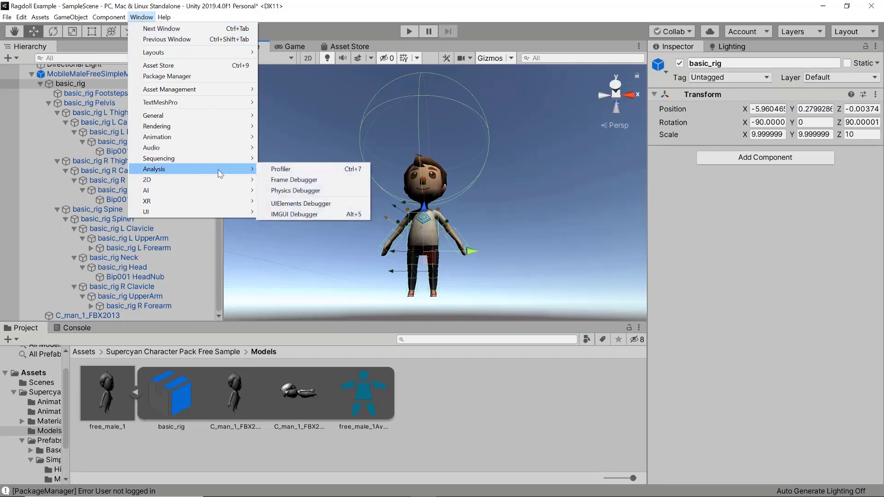
pyautogui.click(293, 191)
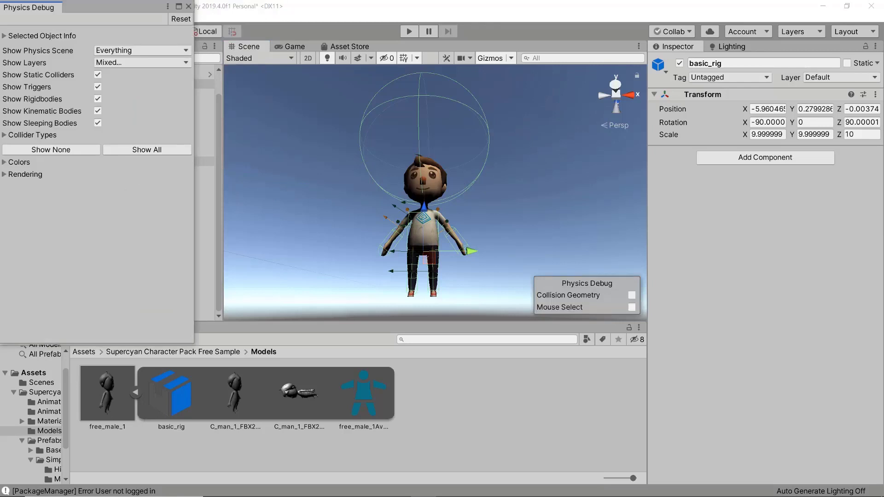
pyautogui.click(632, 295)
pyautogui.click(631, 307)
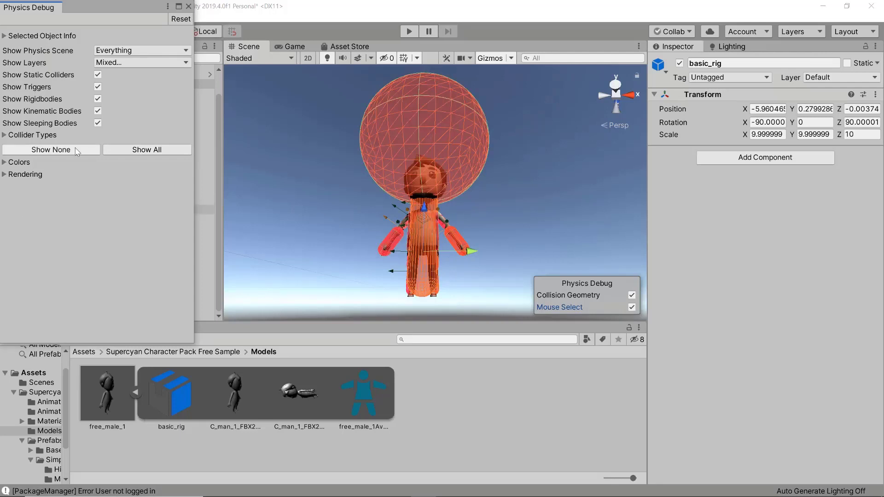
# Step: Set the Capsule Collider radius of basic_rig R Forearm to 0.002
pyautogui.click(389, 242)
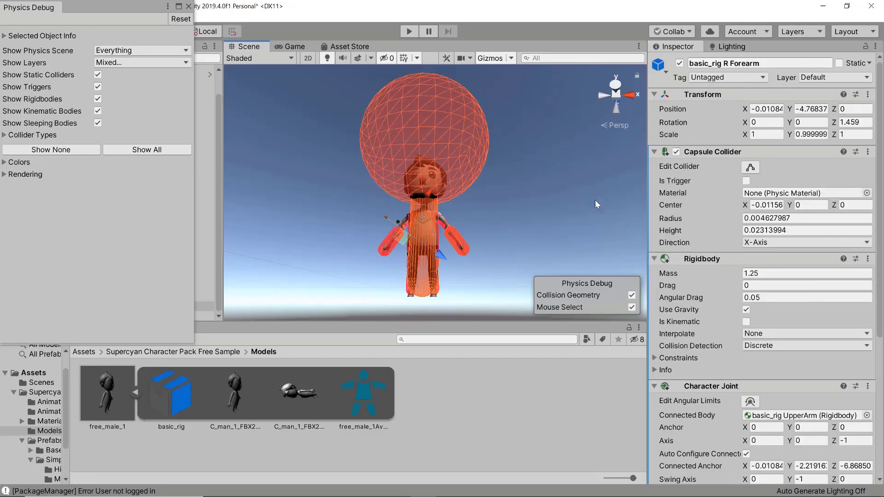
pyautogui.click(393, 246)
pyautogui.click(392, 246)
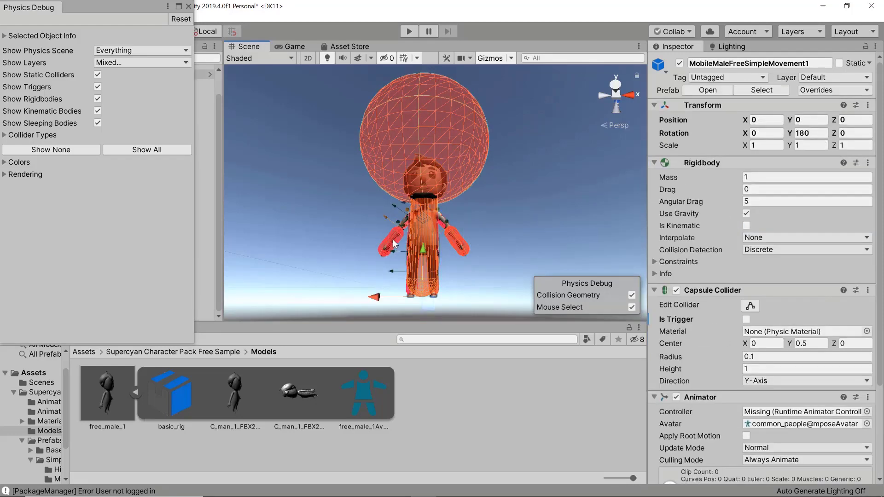
pyautogui.click(396, 244)
pyautogui.click(717, 63)
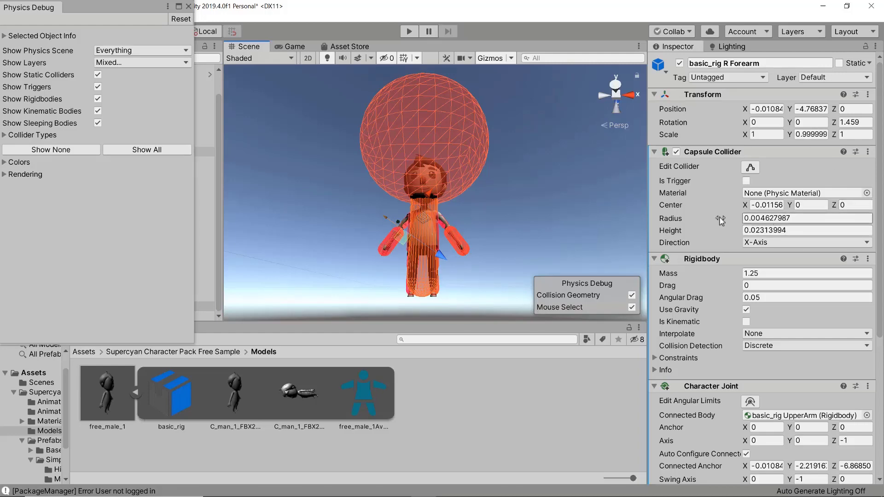
pyautogui.scroll(5, 421, 237)
pyautogui.moveTo(270, 289); pyautogui.dragTo(242, 405, button='right')
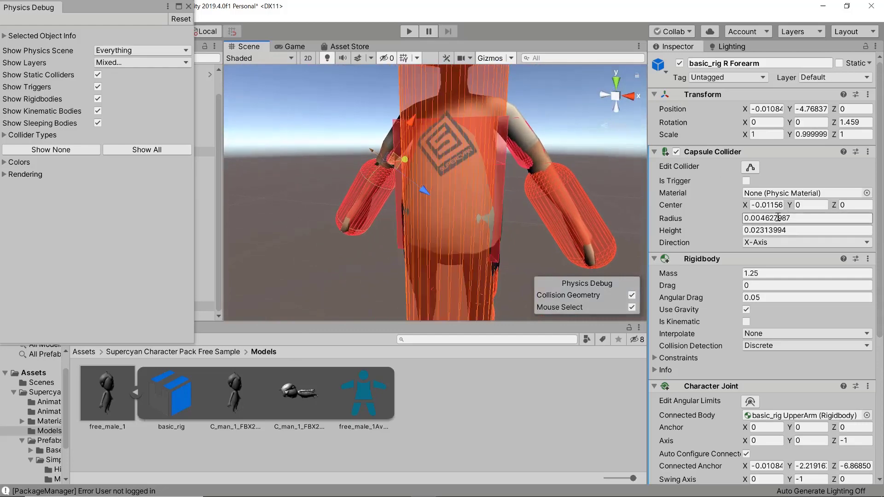
pyautogui.moveTo(731, 219); pyautogui.dragTo(719, 221)
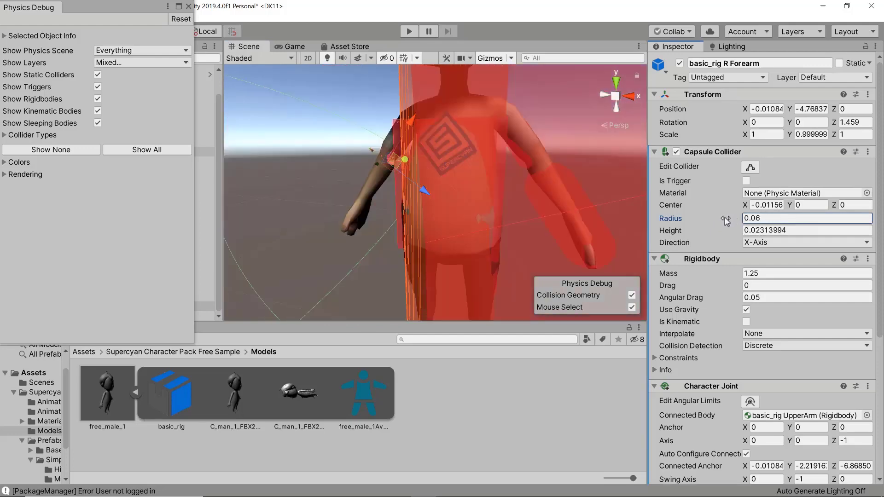
pyautogui.click(776, 218)
pyautogui.write('.')
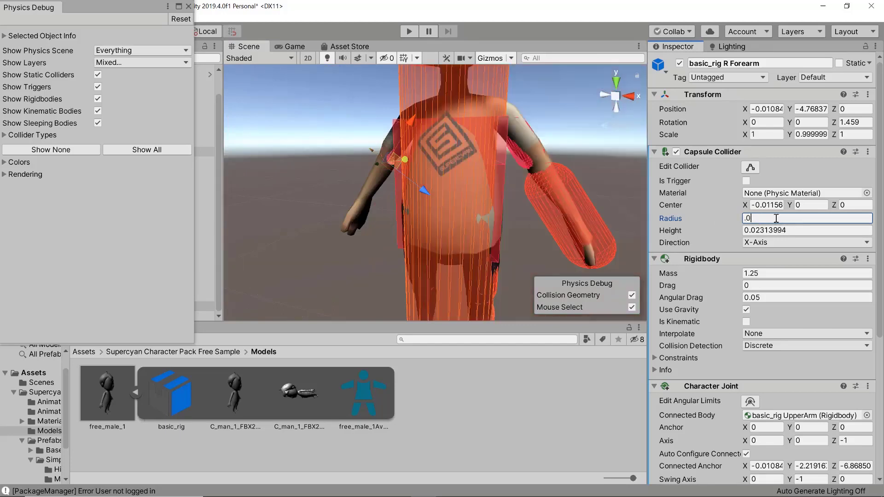
pyautogui.write('002')
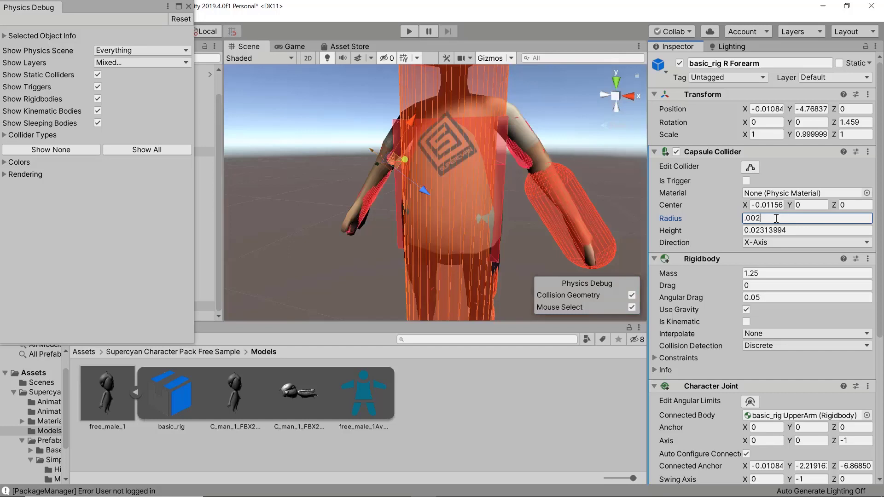
pyautogui.press('BackSpace')
pyautogui.write('3')
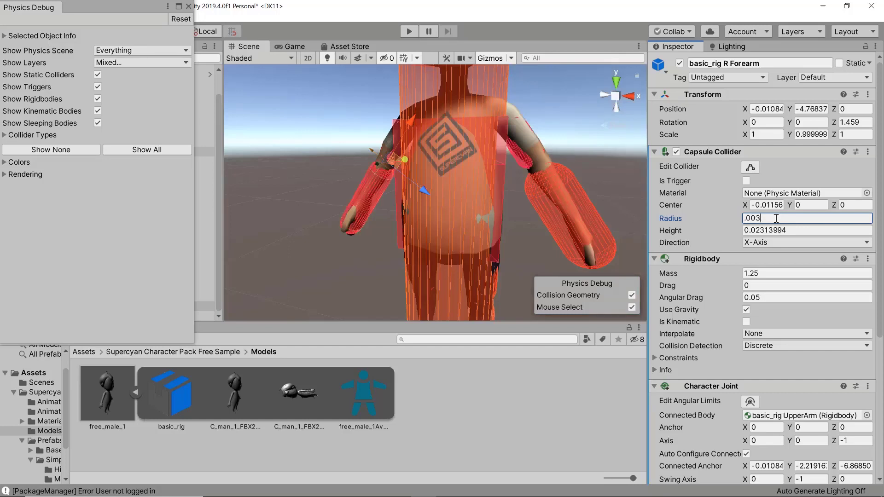
pyautogui.press('BackSpace')
pyautogui.write('2')
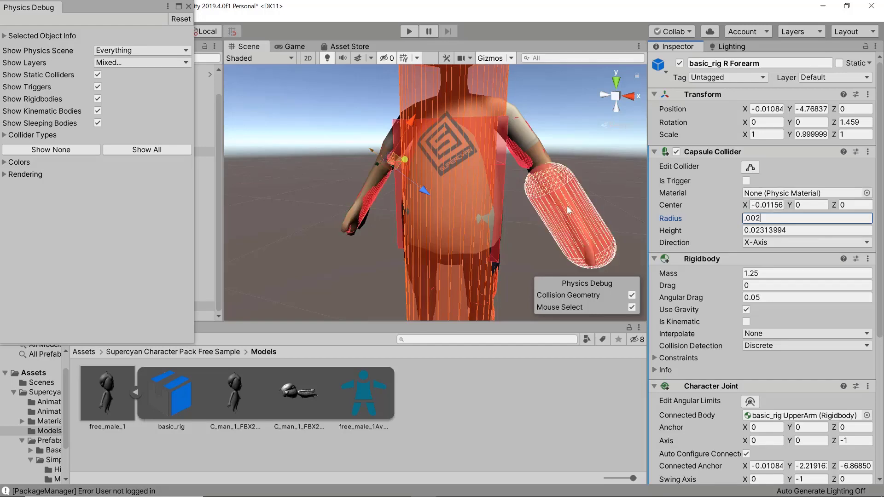
# Step: Select basic_rig L Forearm and set its Capsule Collider radius to 0.002
pyautogui.click(575, 220)
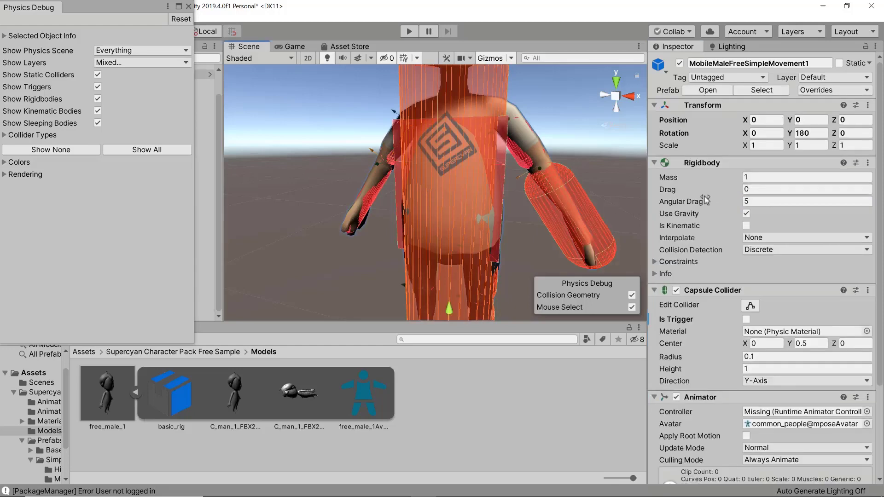
pyautogui.click(598, 206)
pyautogui.click(579, 212)
pyautogui.click(568, 211)
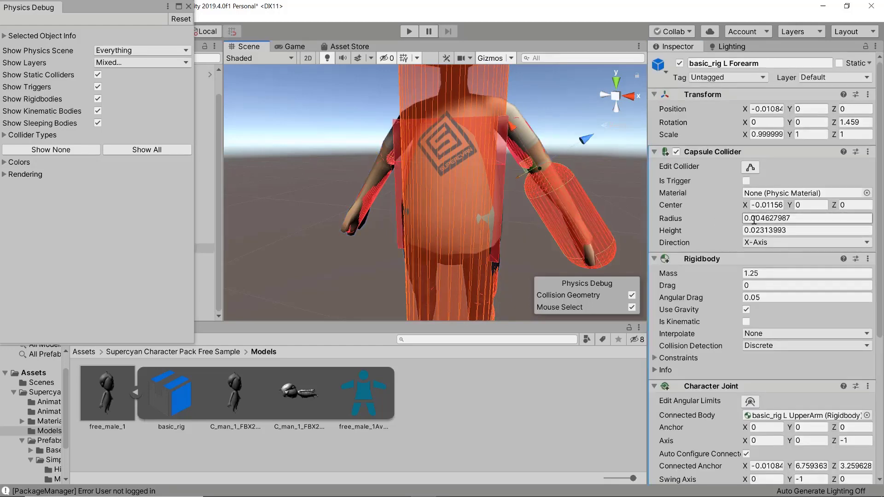
pyautogui.moveTo(760, 218); pyautogui.dragTo(782, 220)
pyautogui.write('2')
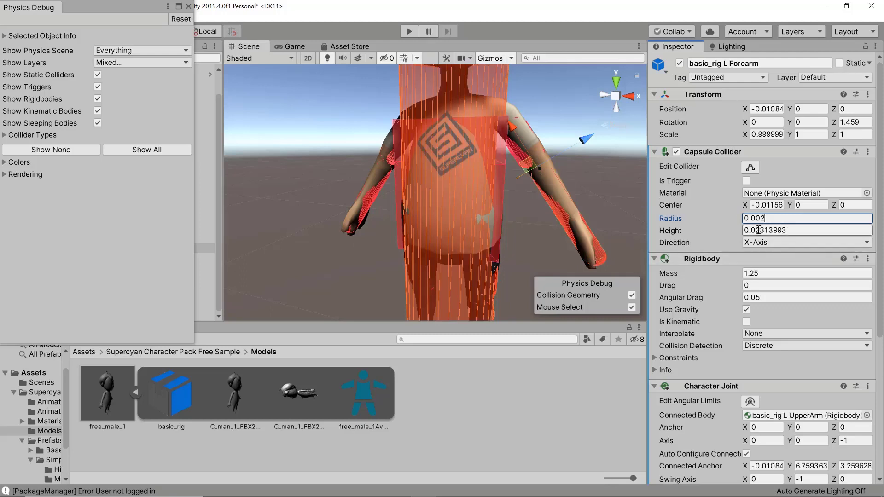
# Step: Try shifting the Capsule Collider of basic_rig L Forearm by changing its Center X value
pyautogui.click(760, 205)
pyautogui.write('-0.07')
pyautogui.moveTo(741, 204); pyautogui.dragTo(745, 207)
pyautogui.hotkey('ctrl', 'z')
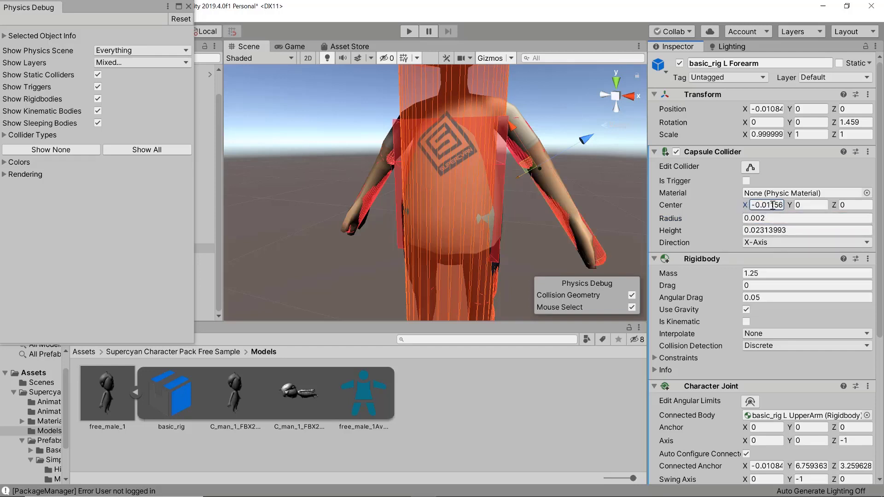
pyautogui.press('Delete')
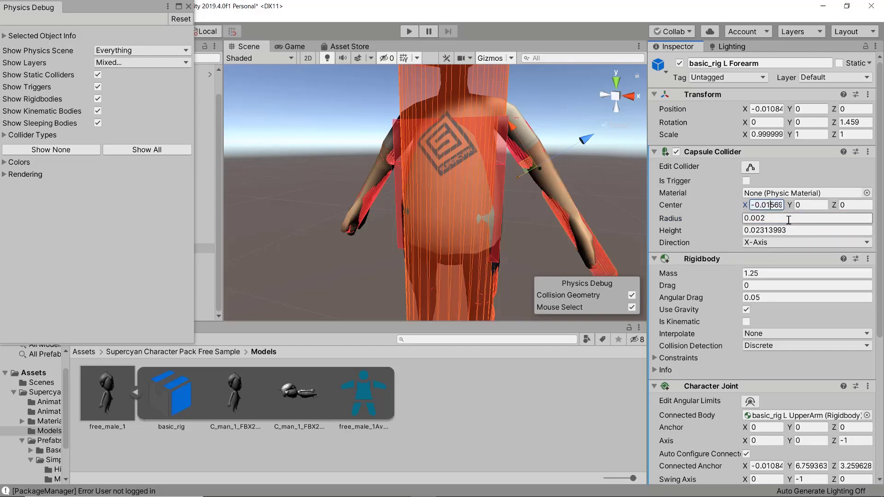
pyautogui.write('2')
pyautogui.press('BackSpace')
pyautogui.write('3')
pyautogui.press('BackSpace')
pyautogui.write('0')
pyautogui.press('BackSpace')
pyautogui.write('5')
pyautogui.write('1')
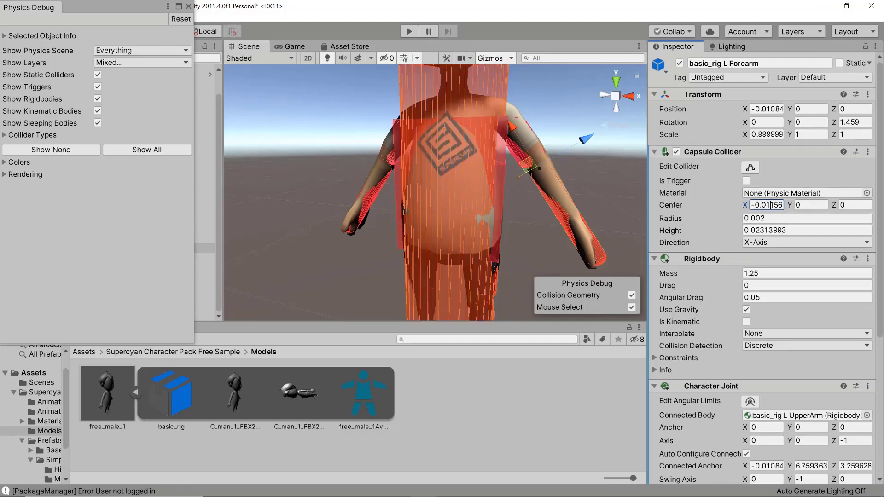
# Step: Select basic_rig Head and set its Sphere Collider radius to 0.017
pyautogui.moveTo(551, 92); pyautogui.dragTo(547, 202, button='middle')
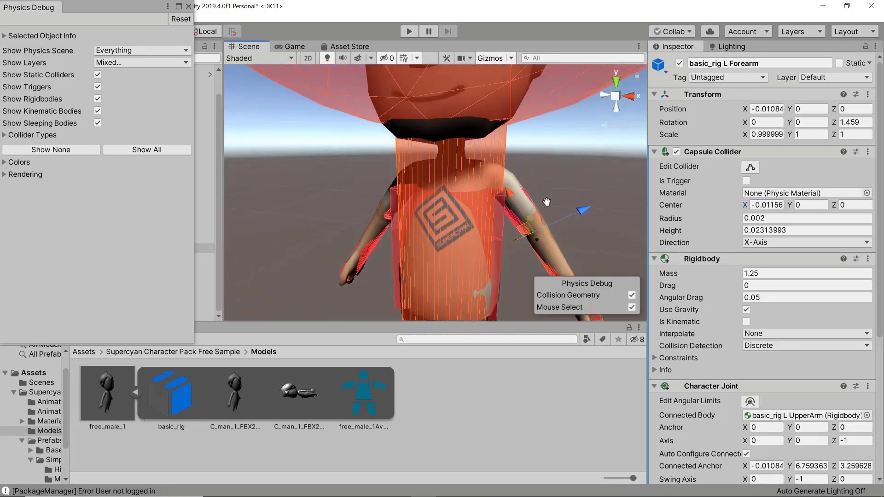
pyautogui.click(350, 91)
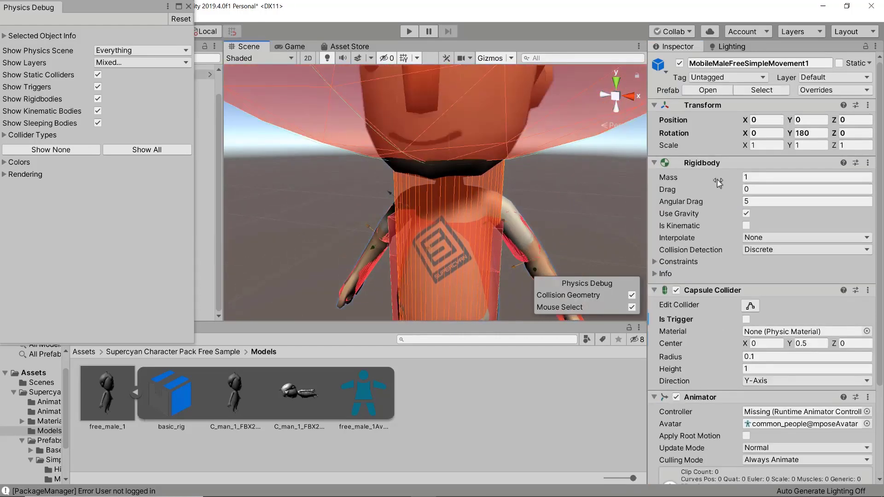
pyautogui.press('f')
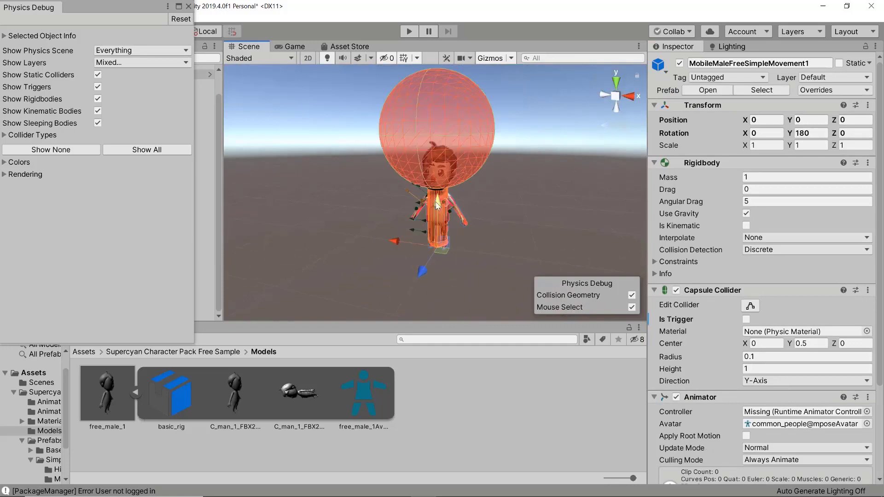
pyautogui.click(471, 133)
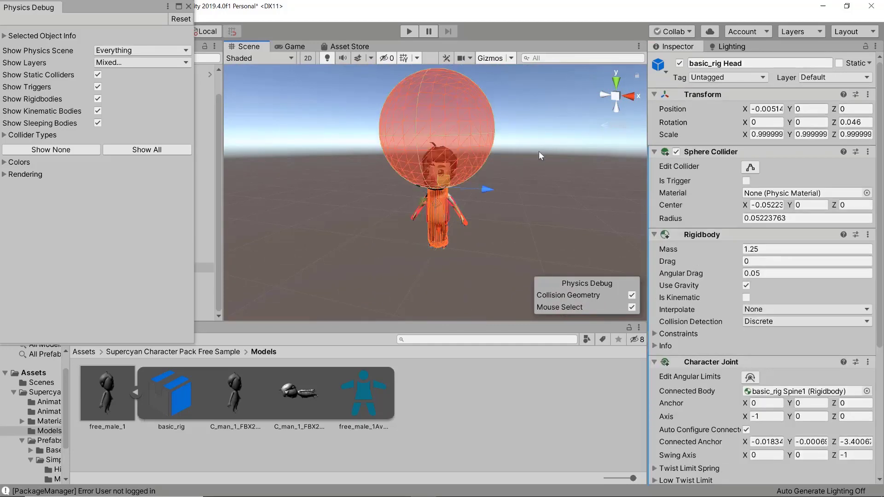
pyautogui.click(763, 219)
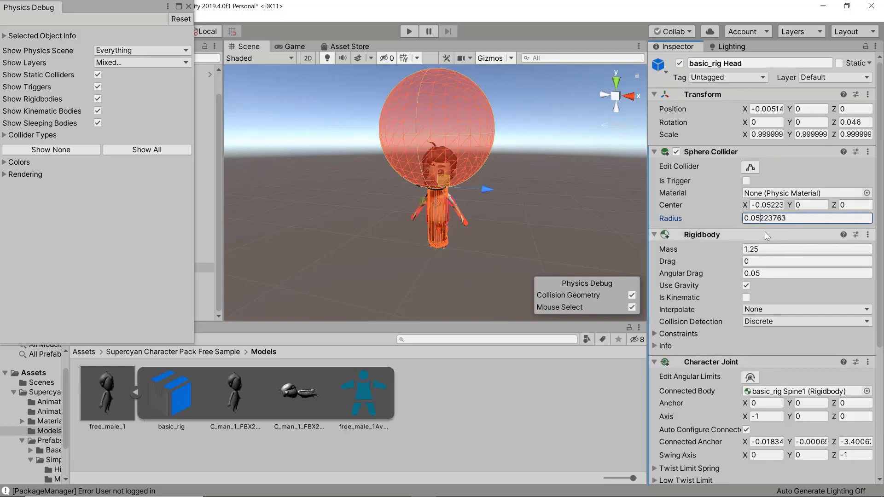
pyautogui.press('BackSpace')
pyautogui.write('1')
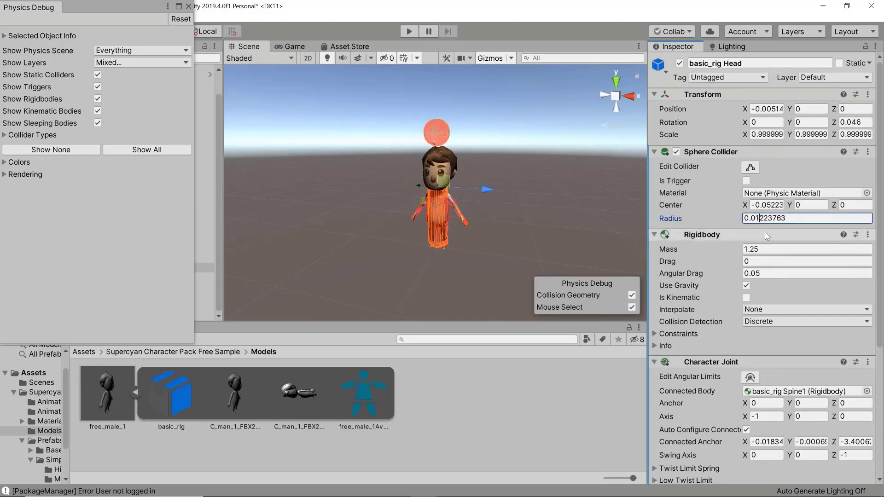
pyautogui.write('7')
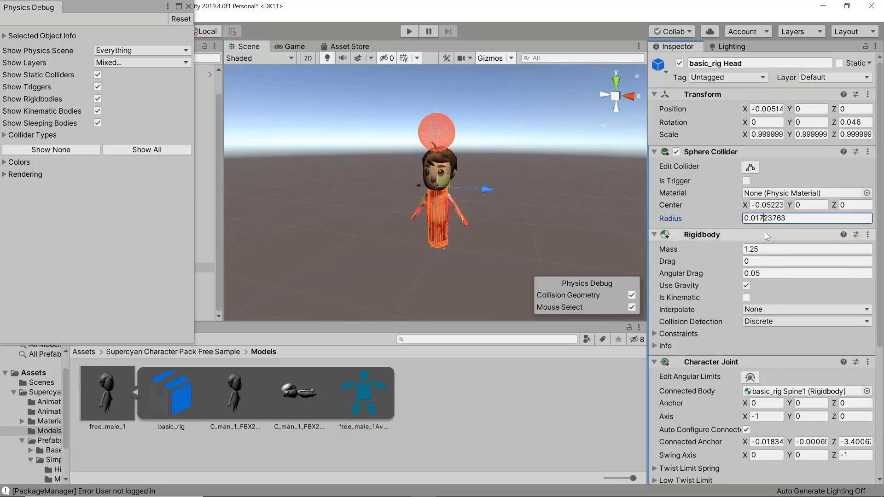
pyautogui.press('Delete')
pyautogui.press('Delete')
pyautogui.press('Delete')
pyautogui.press('Delete')
pyautogui.press('Delete')
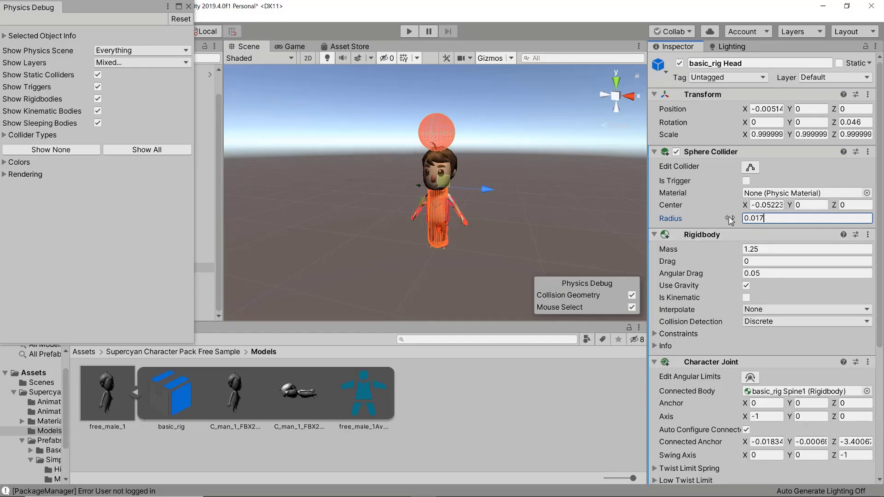
# Step: Move the Sphere Collider of basic_rig Head onto the head by setting its Center X to about -0.01822
pyautogui.click(753, 206)
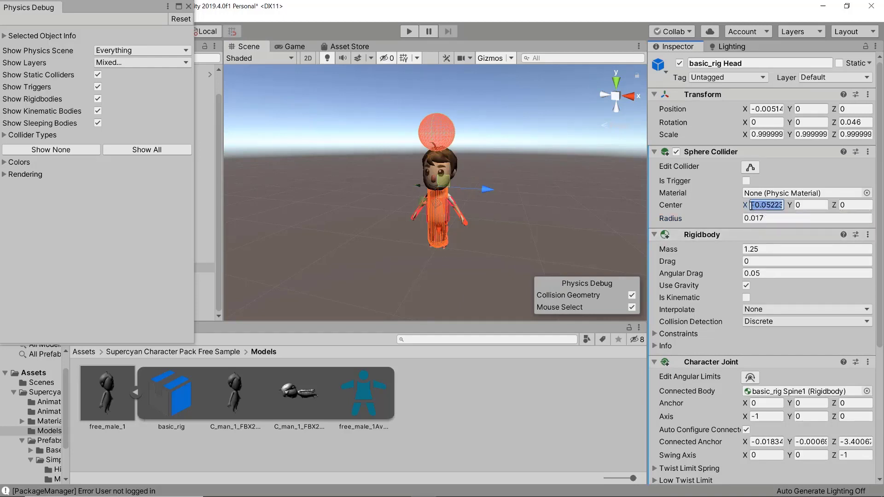
pyautogui.click(751, 205)
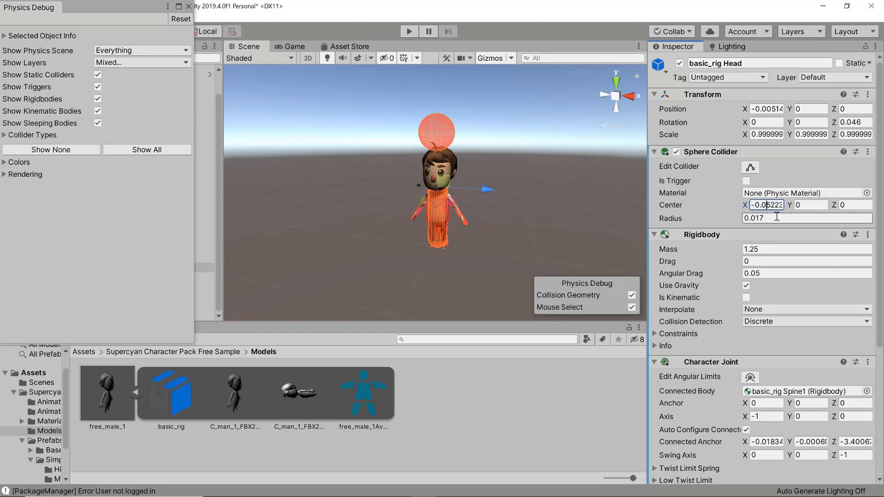
pyautogui.press('Delete')
pyautogui.write('19')
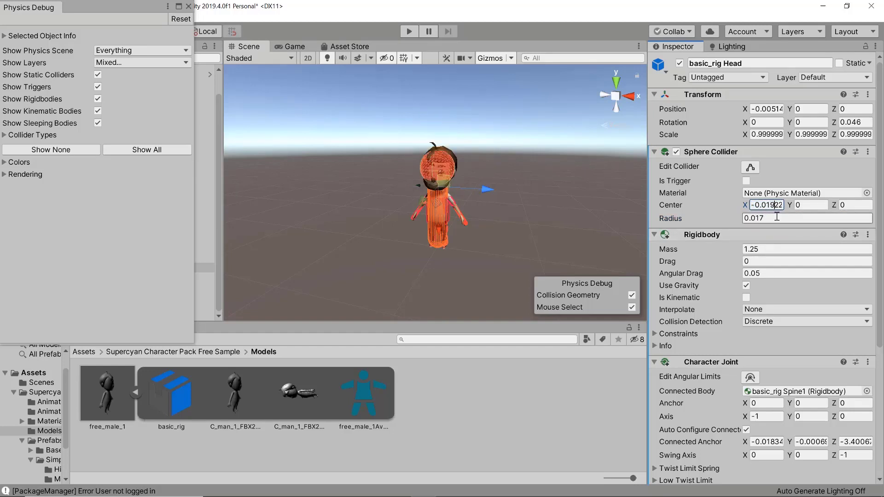
pyautogui.press('BackSpace')
pyautogui.write('8')
pyautogui.scroll(5, 413, 173)
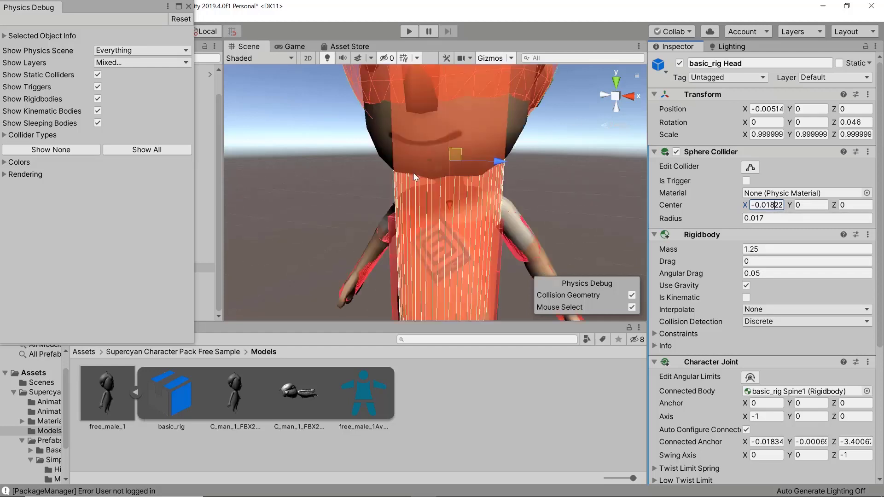
# Step: Try Sphere Collider radii of 0.02 and 0.018 on basic_rig Head, and set the radius back to 0.017
pyautogui.scroll(-2, 420, 173)
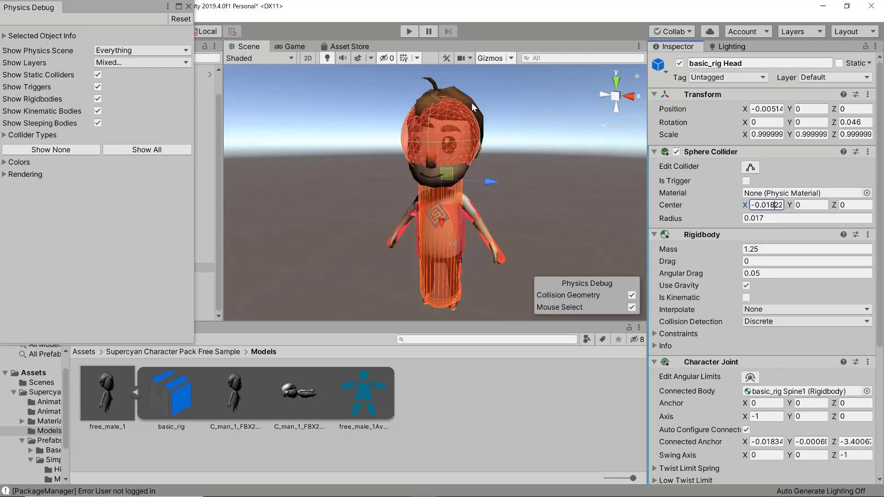
pyautogui.click(757, 218)
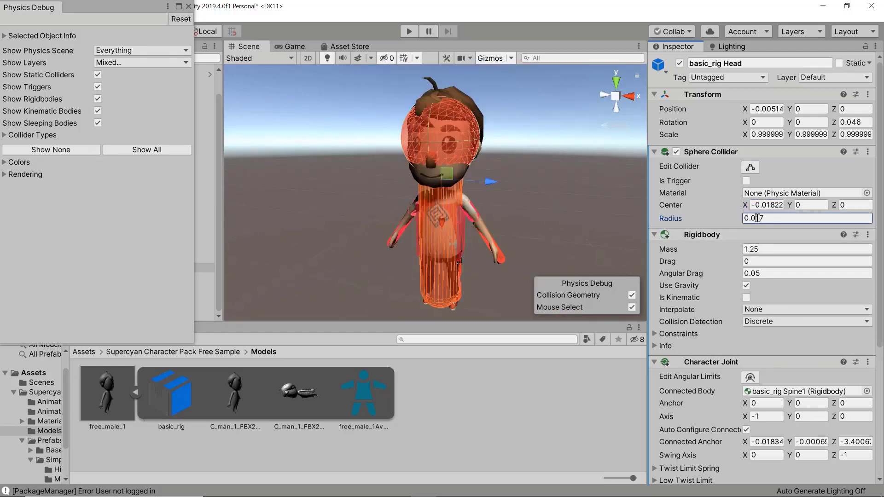
pyautogui.write('2')
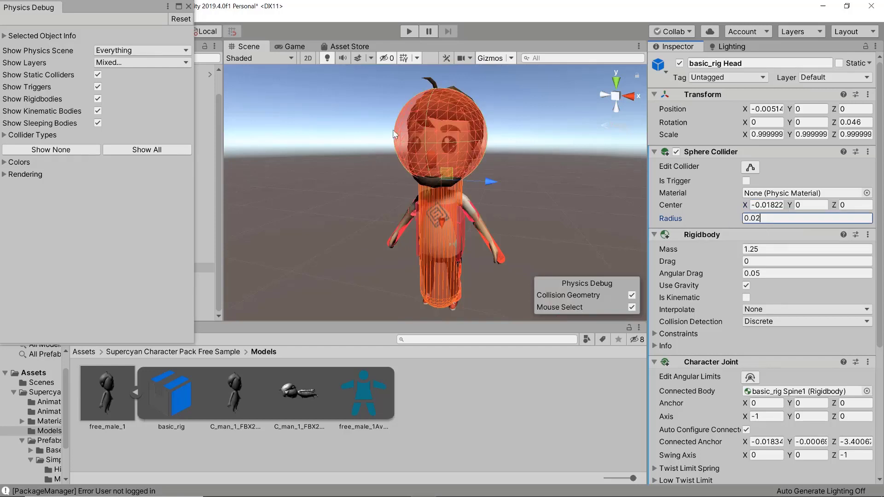
pyautogui.moveTo(335, 148); pyautogui.dragTo(409, 152, button='middle')
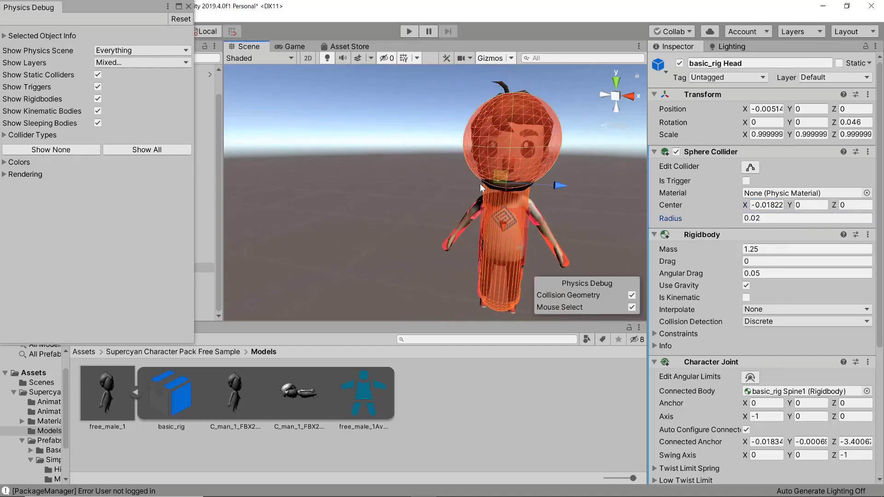
pyautogui.click(775, 220)
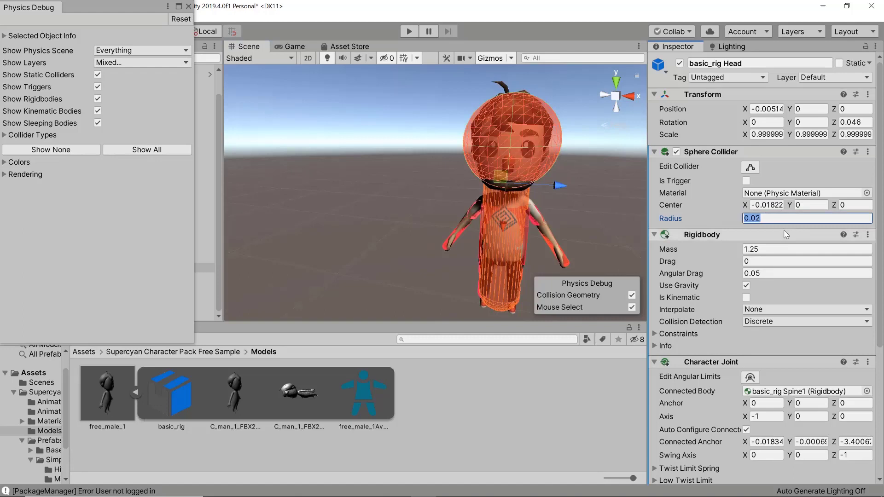
pyautogui.write('0.018')
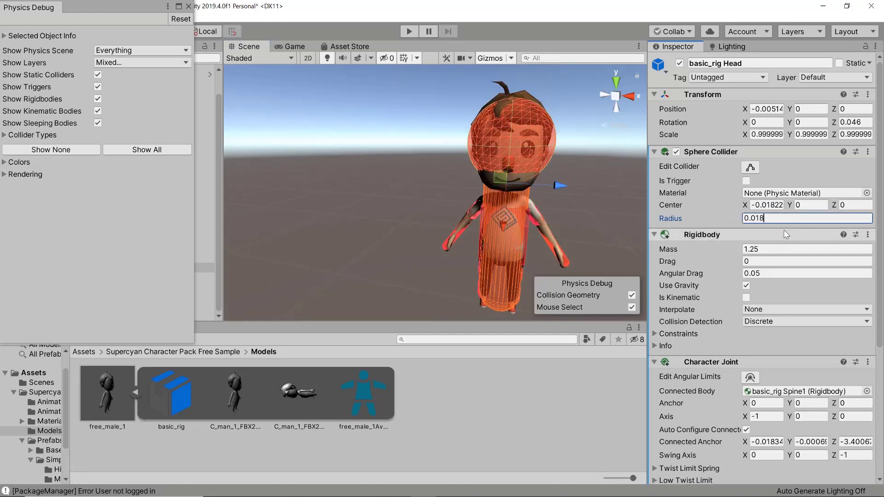
pyautogui.press('BackSpace')
pyautogui.write('7')
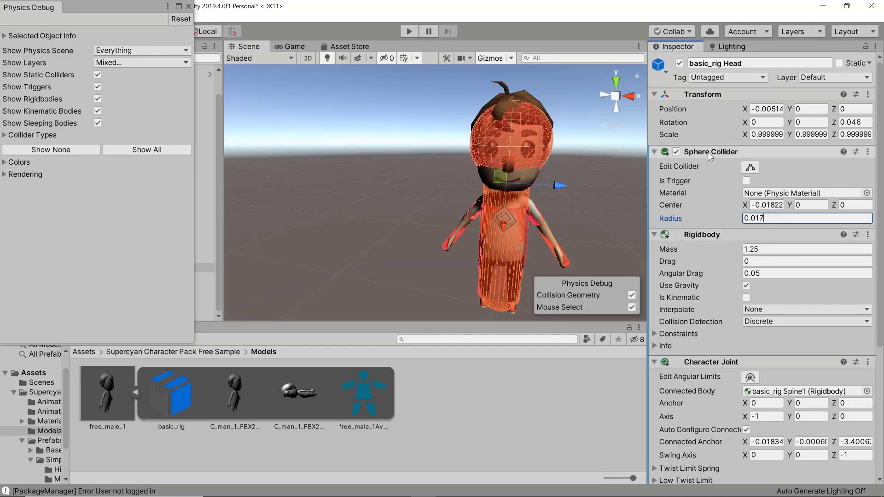
# Step: Try enlarging the Sphere Collider of basic_rig Head to a radius of about 0.0204 with its edit handles in the scene
pyautogui.click(750, 167)
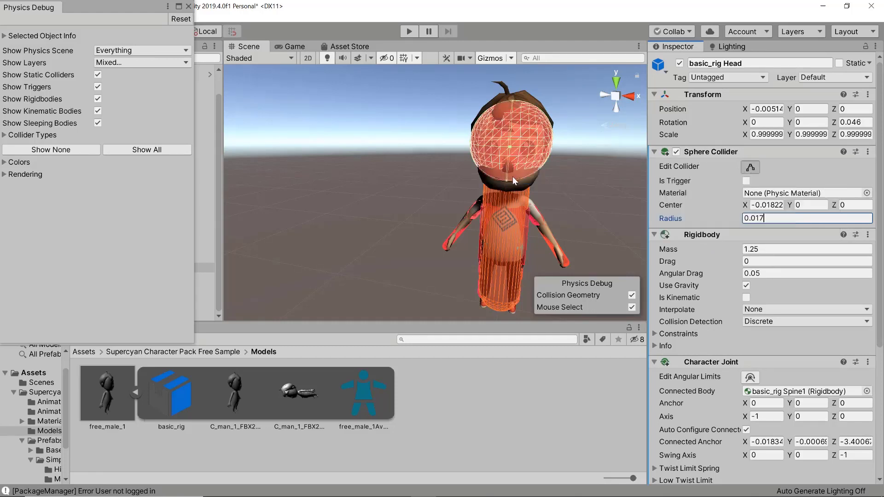
pyautogui.moveTo(507, 179); pyautogui.dragTo(508, 188)
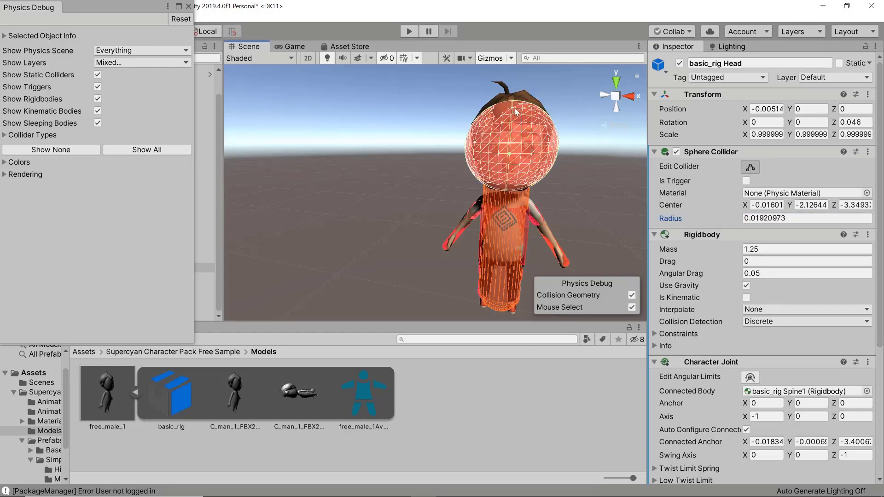
pyautogui.moveTo(512, 99); pyautogui.dragTo(512, 99)
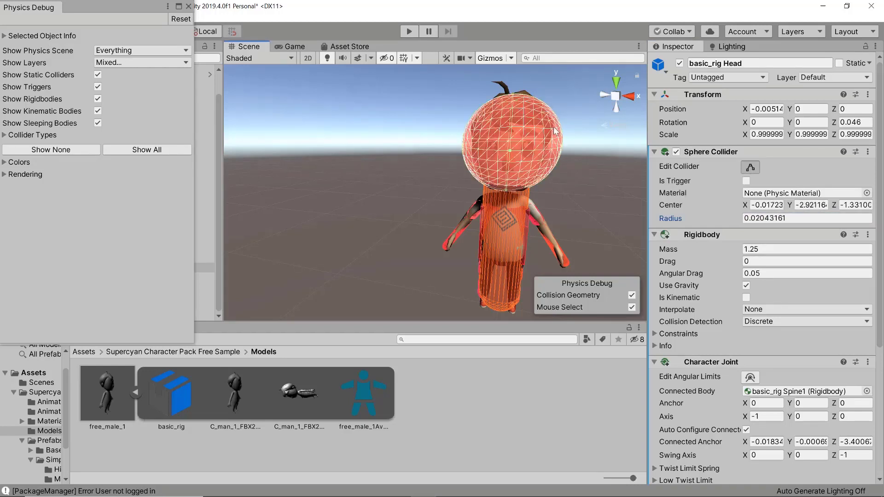
pyautogui.keyDown('alt'); pyautogui.moveTo(462, 157); pyautogui.dragTo(506, 156); pyautogui.keyUp('alt')
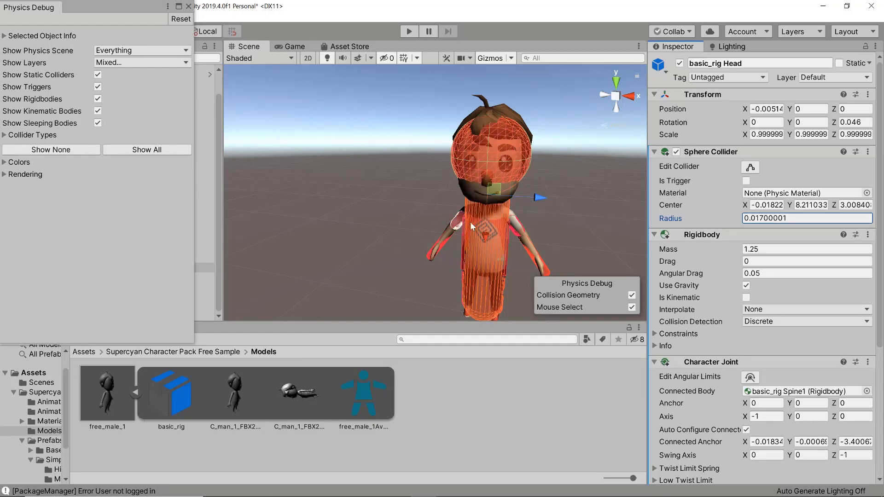
# Step: Select the root object MobileMaleFreeSimpleMovement1 and disable its Capsule Collider
pyautogui.click(490, 261)
pyautogui.click(498, 220)
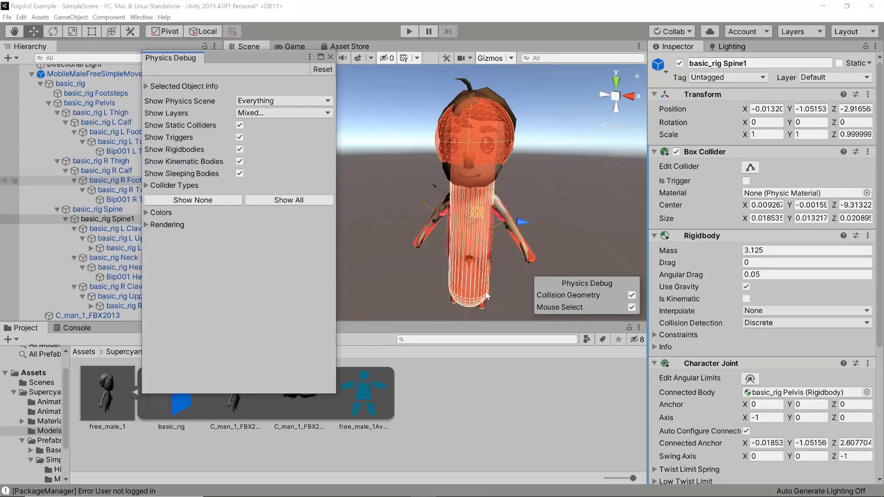
pyautogui.click(489, 194)
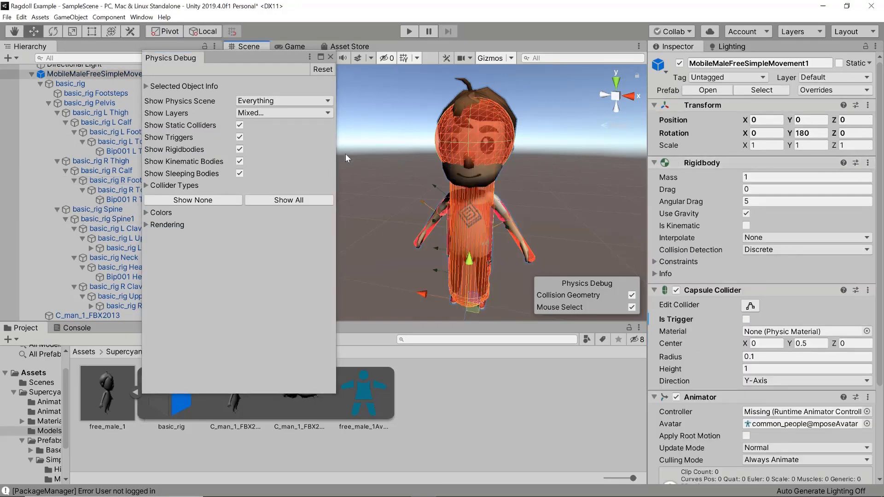
pyautogui.click(676, 290)
# Step: Select basic_rig L Calf and try several Capsule Collider radii between 0.002 and 0.003, ending at 0.0022
pyautogui.scroll(5, 419, 245)
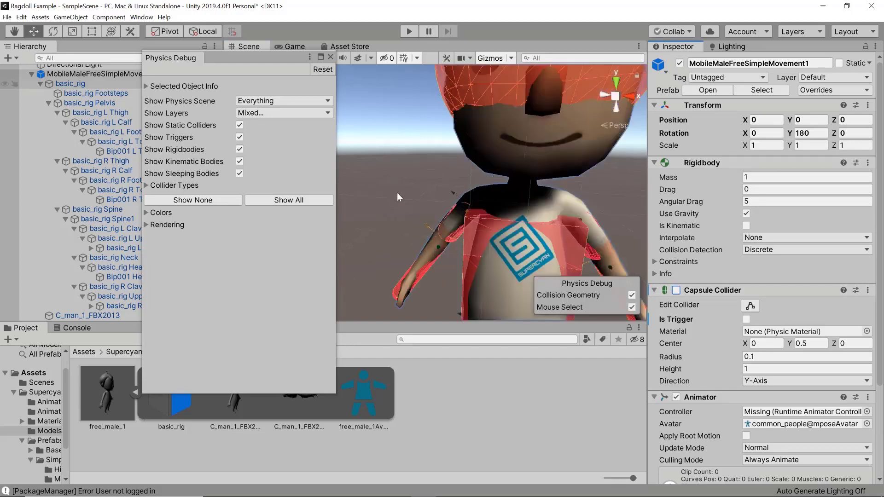
pyautogui.moveTo(397, 193); pyautogui.dragTo(378, 84, button='middle')
pyautogui.moveTo(425, 313); pyautogui.dragTo(414, 213, button='middle')
pyautogui.click(516, 227)
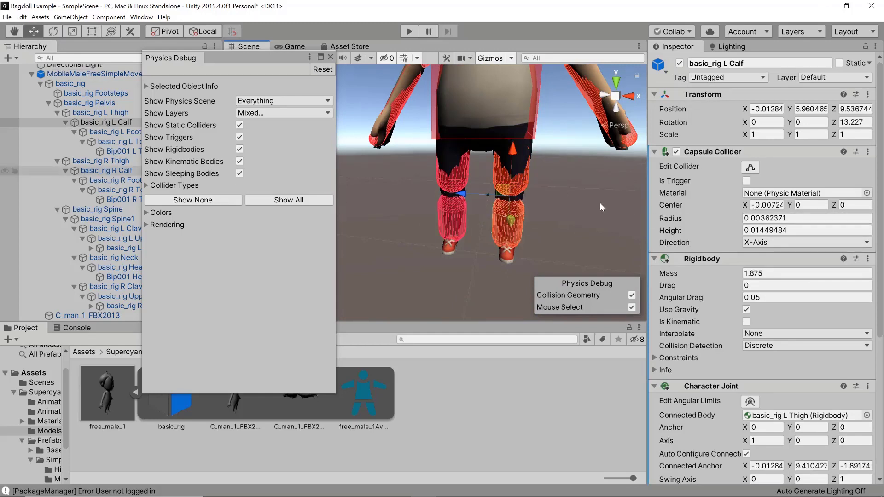
pyautogui.click(766, 217)
pyautogui.write('0.002')
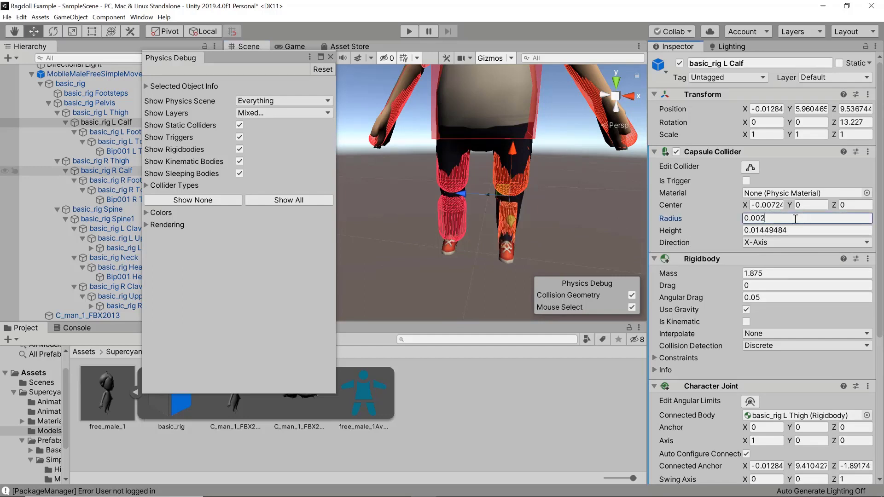
pyautogui.press('BackSpace')
pyautogui.write('3')
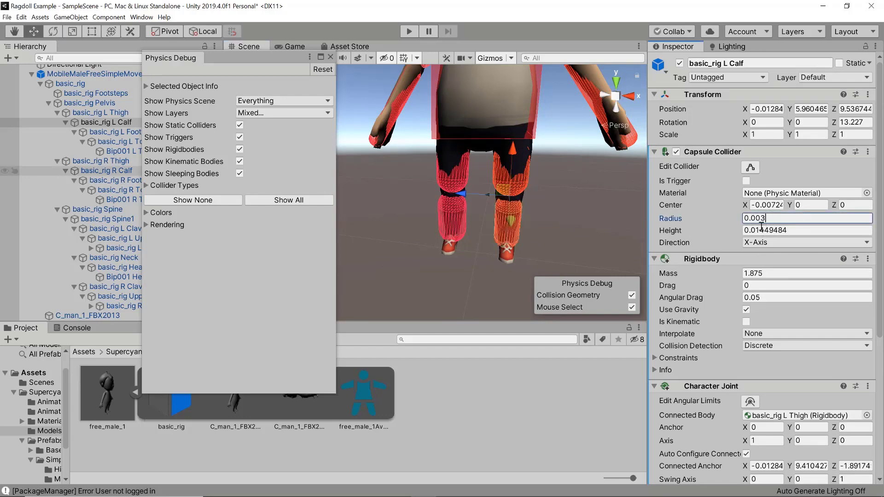
pyautogui.press('BackSpace')
pyautogui.write('25')
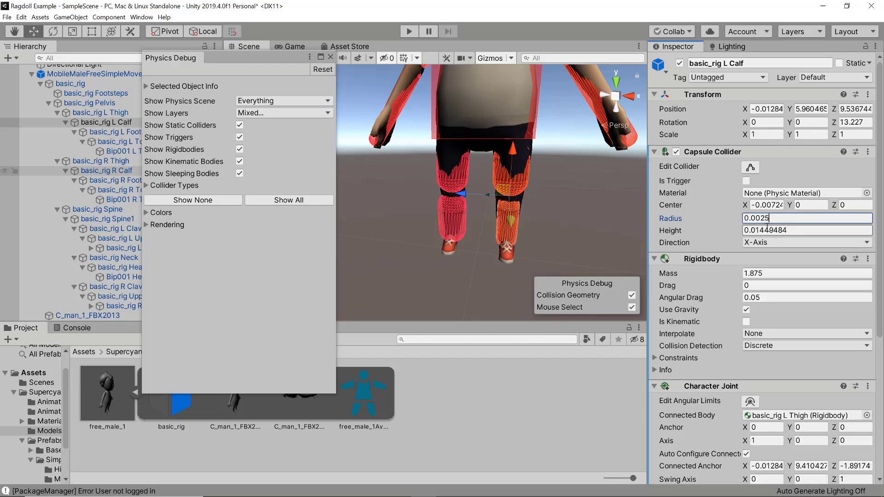
pyautogui.press('BackSpace')
pyautogui.write('2')
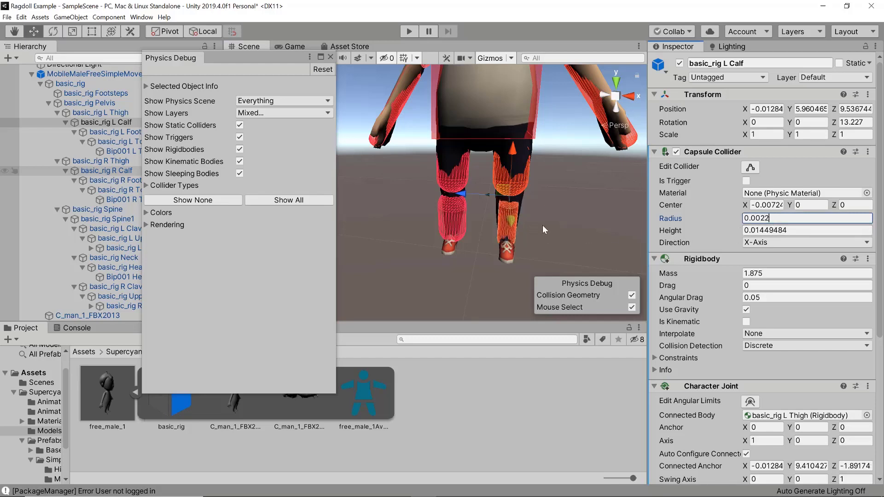
# Step: Try shifting the Capsule Collider of basic_rig L Calf to a Center X of about -0.0052, and restore the previous value
pyautogui.click(773, 206)
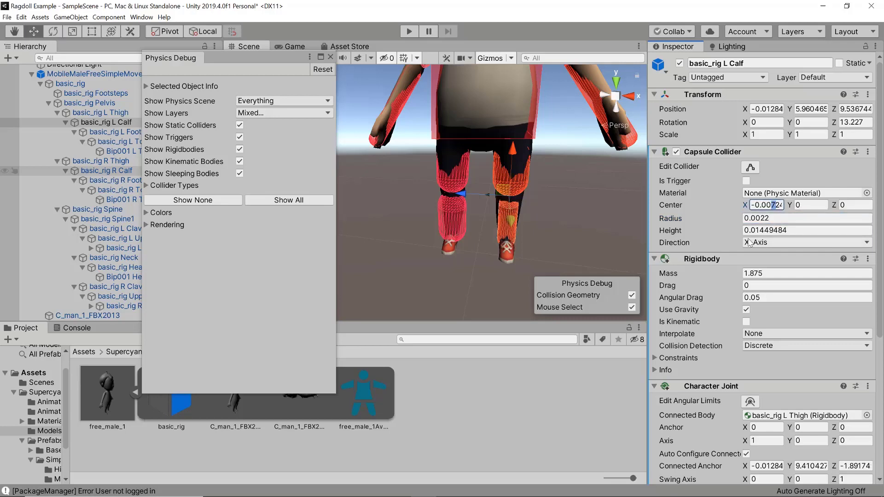
pyautogui.press('BackSpace')
pyautogui.write('5')
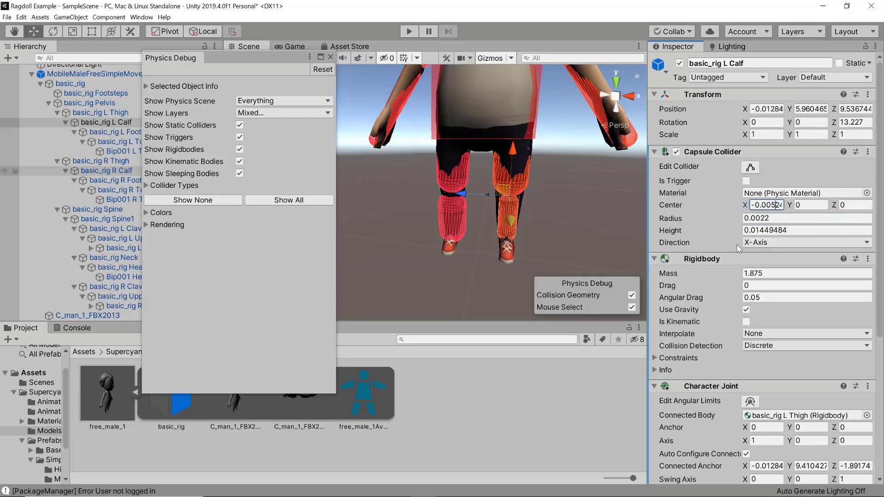
pyautogui.press('BackSpace')
pyautogui.write('7')
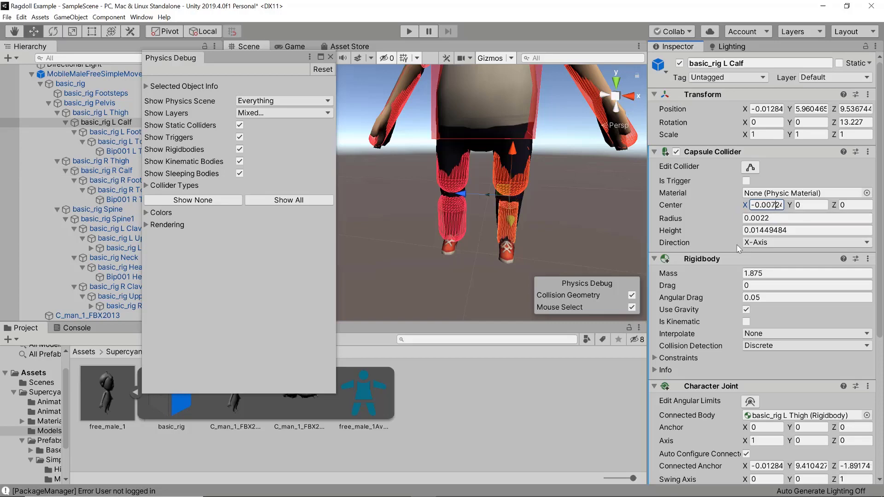
# Step: Select basic_rig R Calf and set its Capsule Collider radius to 0.0025
pyautogui.click(465, 216)
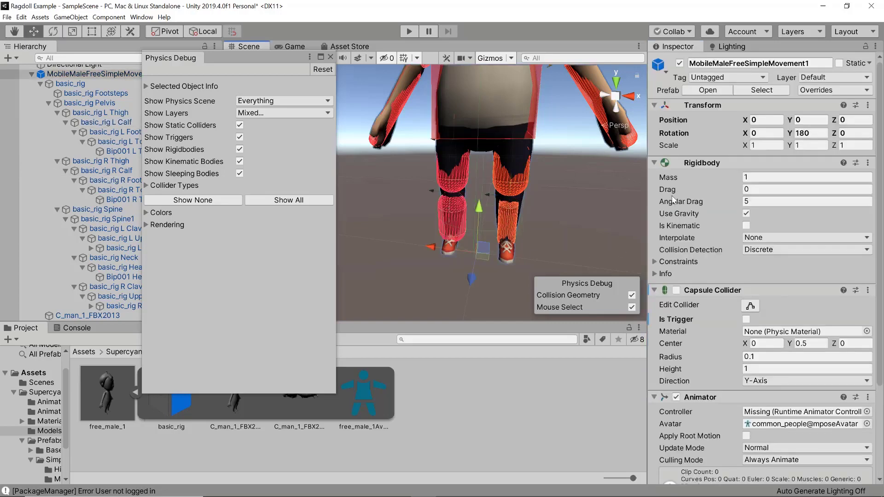
pyautogui.click(441, 228)
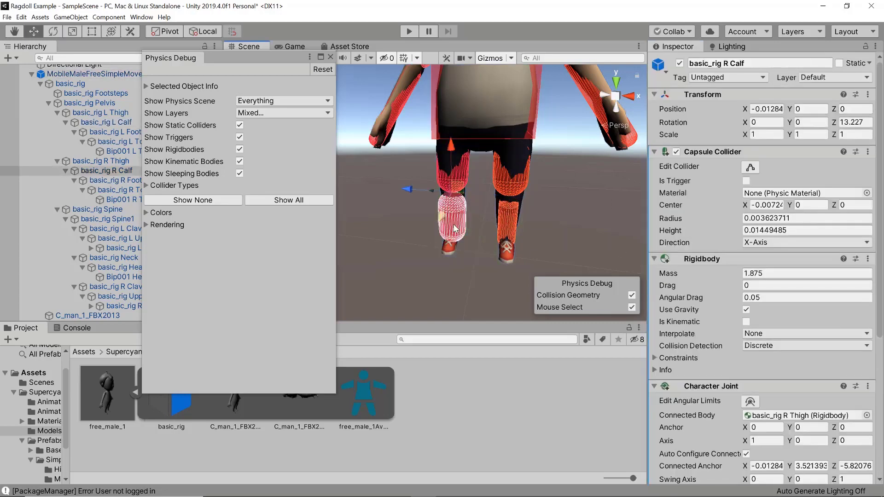
pyautogui.click(763, 219)
pyautogui.press('BackSpace')
pyautogui.write('7')
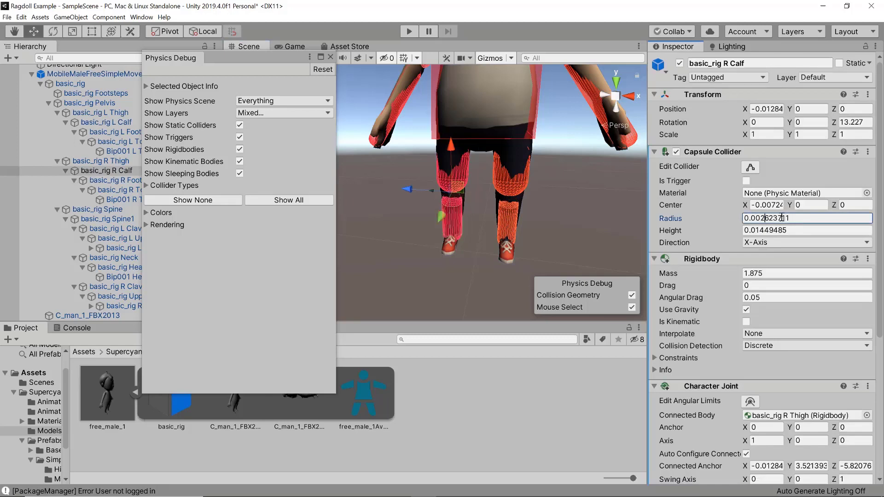
pyautogui.moveTo(794, 218); pyautogui.dragTo(765, 219)
pyautogui.write('0.0020')
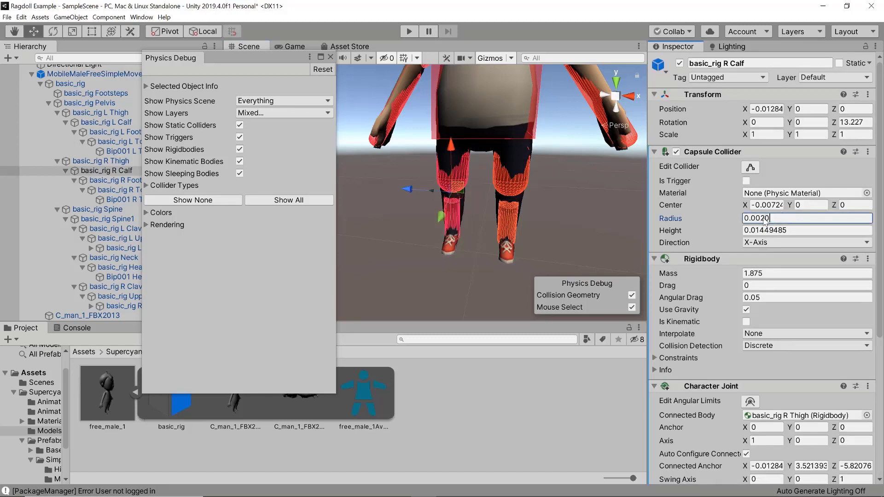
pyautogui.press('BackSpace')
pyautogui.write('5')
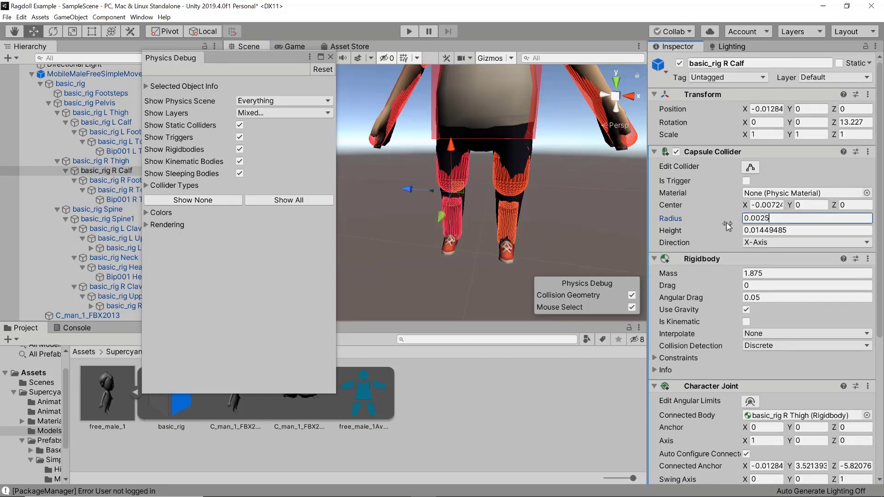
# Step: Select basic_rig L Calf and set its Capsule Collider radius to 0.0025 to match the right calf
pyautogui.click(523, 224)
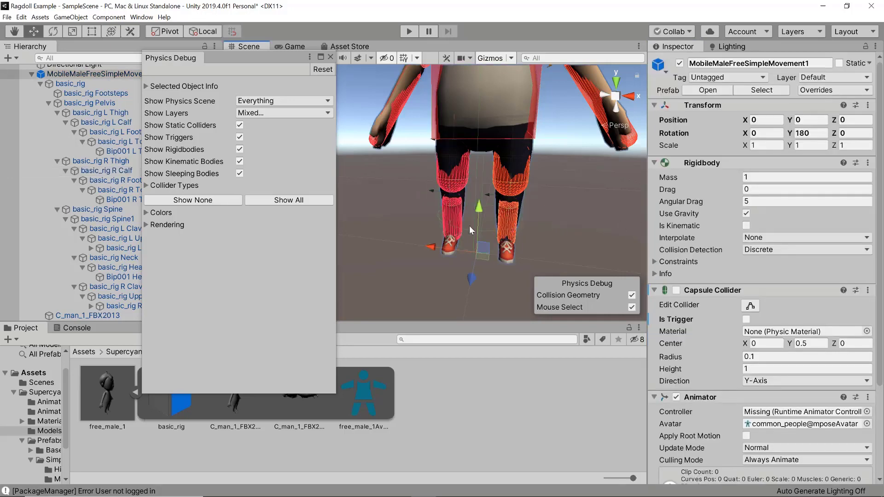
pyautogui.click(508, 231)
pyautogui.click(801, 219)
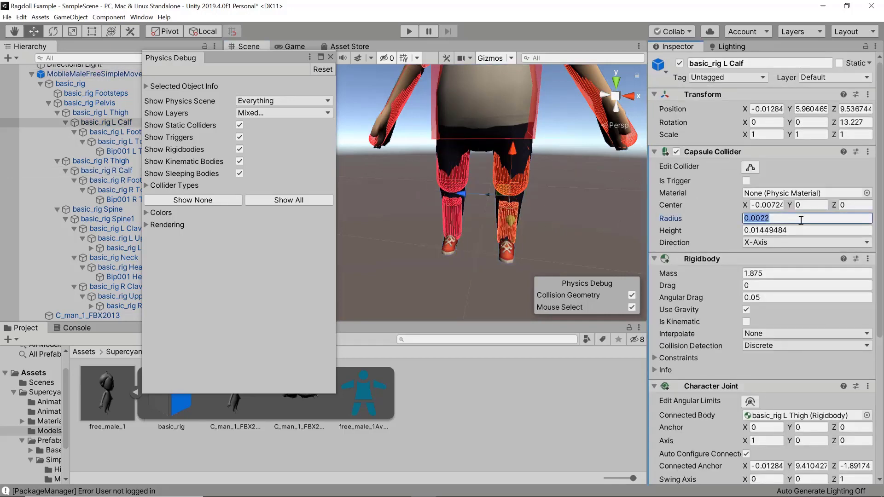
pyautogui.write('0.0025')
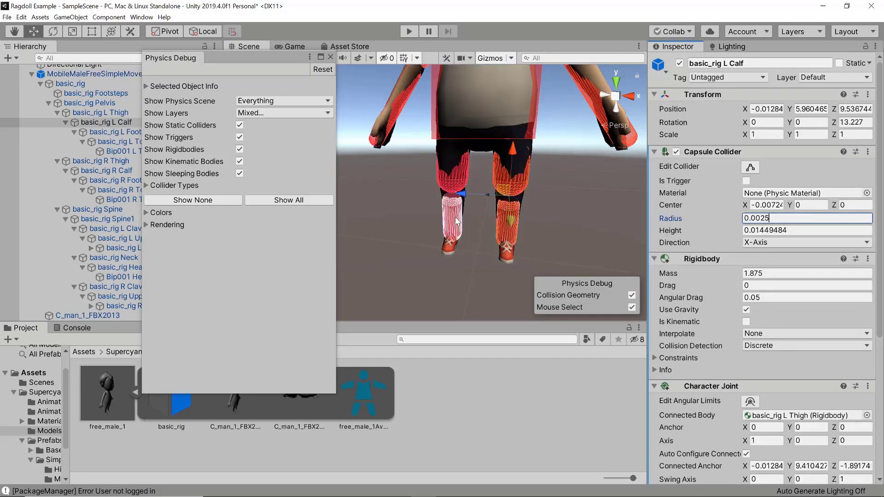
# Step: Unpack the MobileMaleFreeSimpleMovement1 prefab instance in the scene hierarchy
pyautogui.scroll(-5, 499, 198)
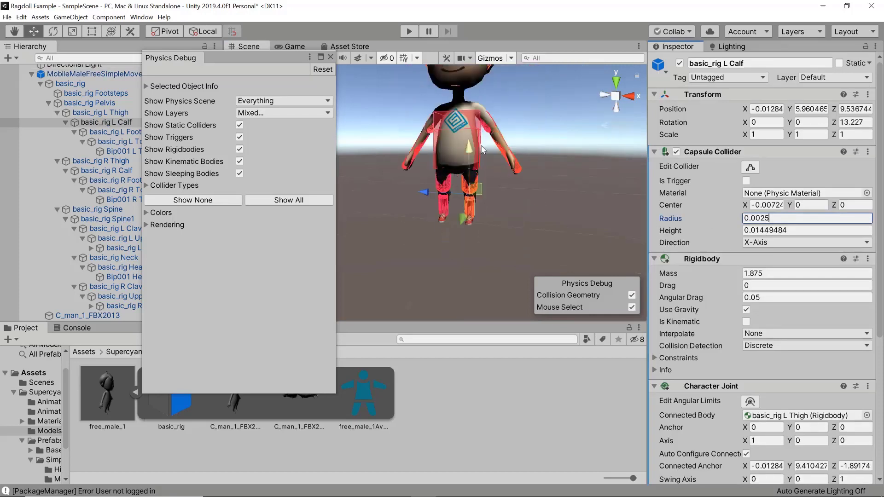
pyautogui.rightClick(59, 74)
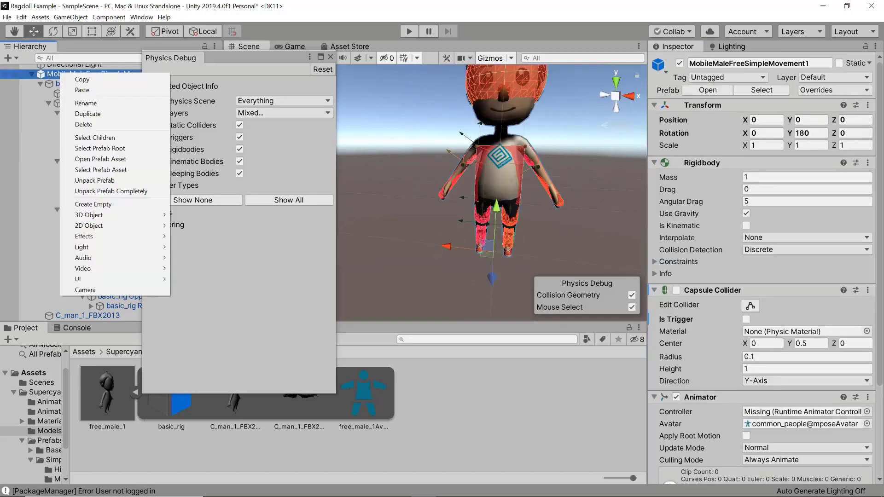
pyautogui.click(40, 82)
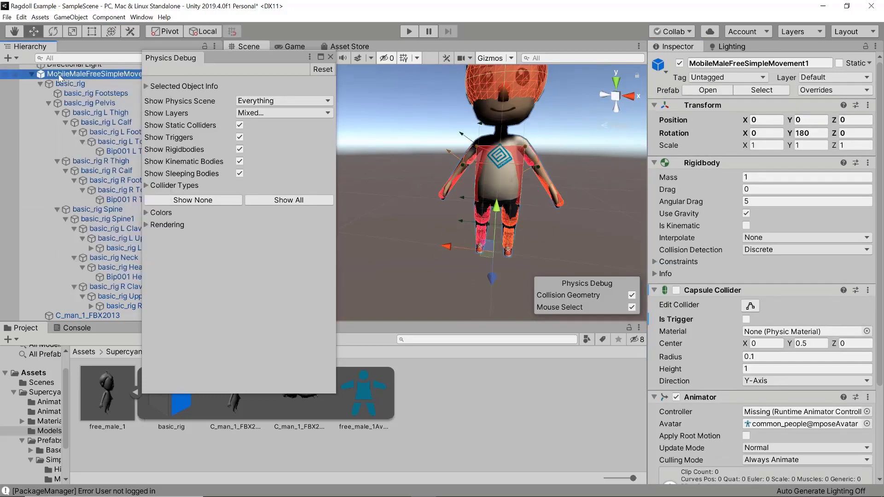
pyautogui.rightClick(59, 74)
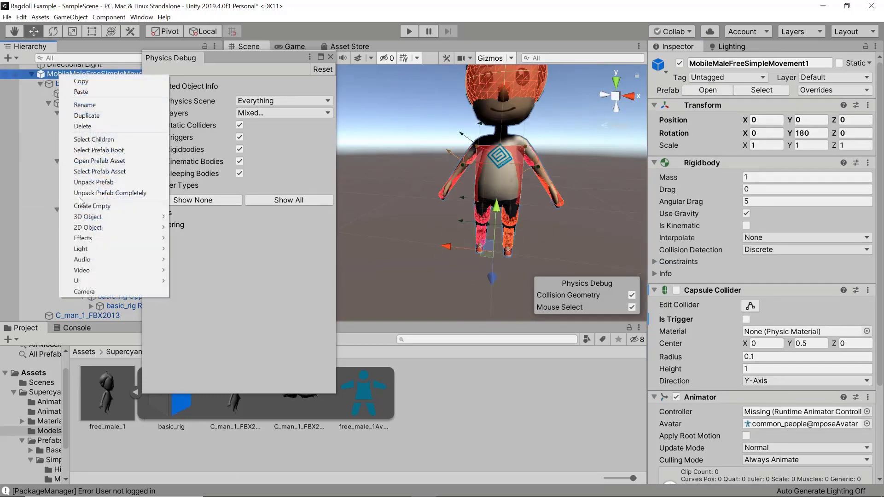
pyautogui.click(106, 182)
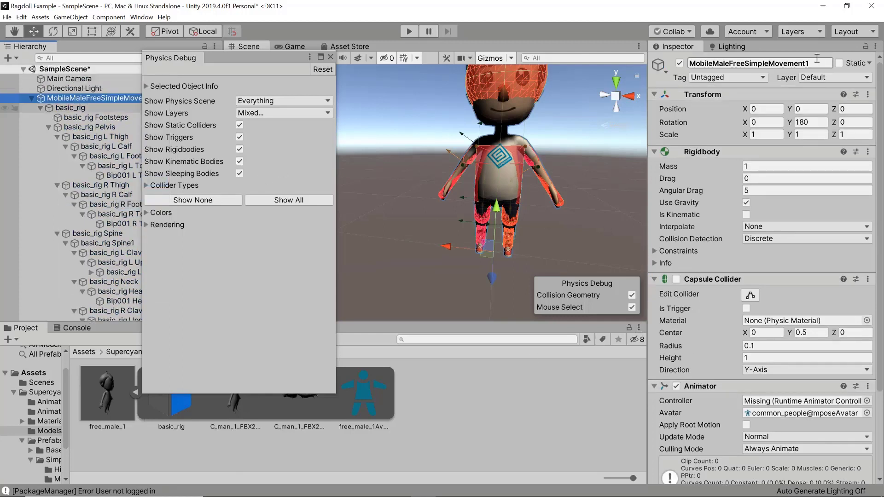
# Step: Rename the character object to MobileMaleFreeSimpleMovement1_ragdoll
pyautogui.click(817, 63)
pyautogui.click(817, 63)
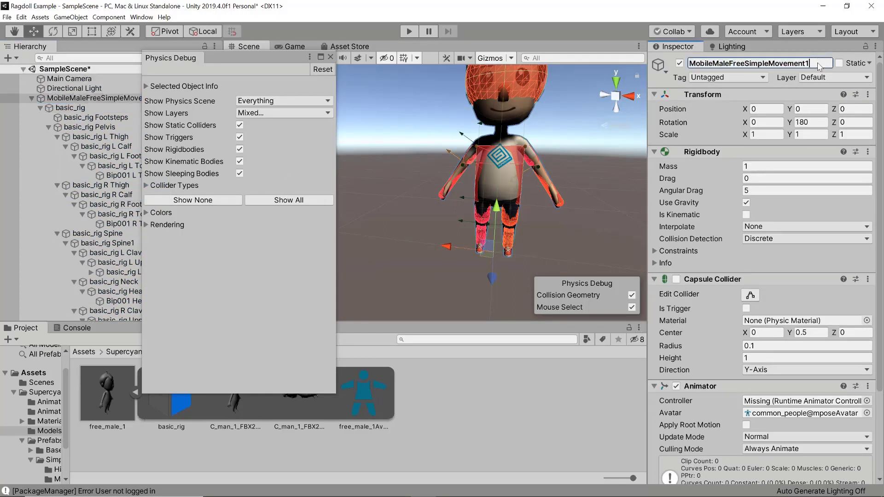
pyautogui.write('_ragdo')
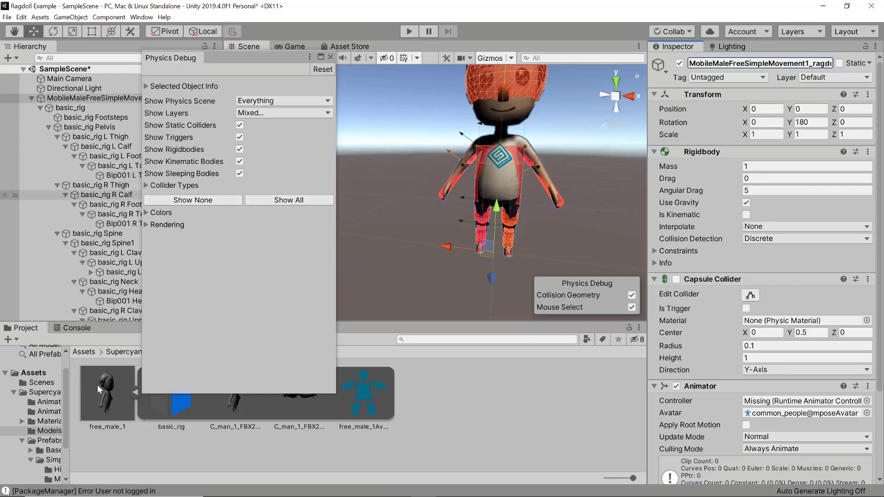
# Step: Close the Physics Debug window and open the Prefabs folder inside the Supercyan Character Pack Free Sample assets
pyautogui.click(88, 353)
pyautogui.doubleClick(180, 407)
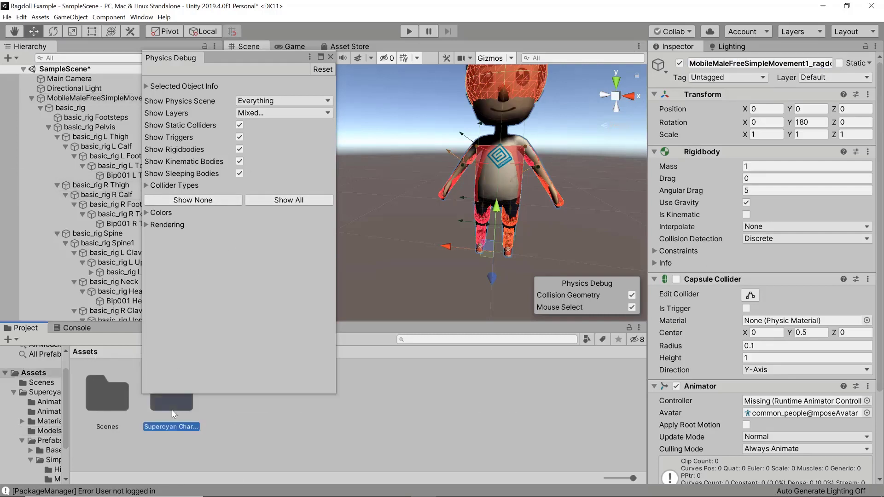
pyautogui.click(330, 56)
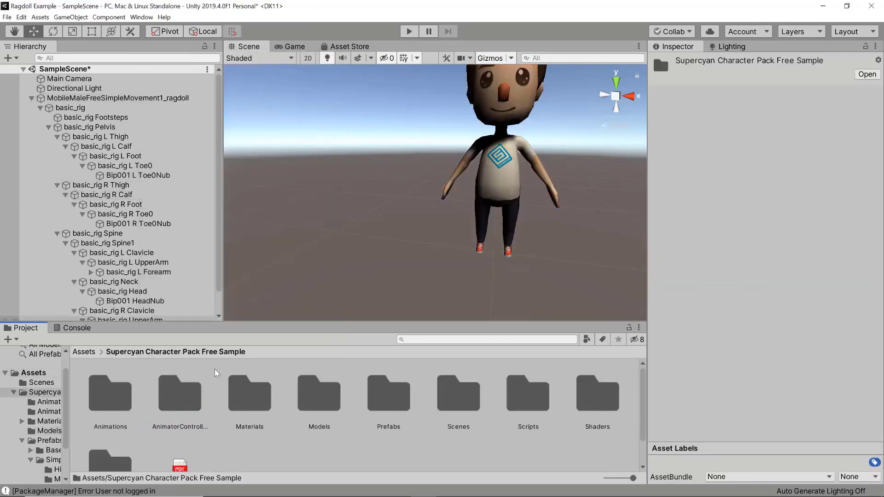
pyautogui.scroll(-1, 322, 401)
pyautogui.scroll(1, 329, 405)
pyautogui.doubleClick(388, 396)
# Step: Try to save MobileMaleFreeSimpleMovement1_ragdoll as a prefab in the Prefabs folder, and show the Console's messages
pyautogui.moveTo(50, 98); pyautogui.dragTo(321, 461)
pyautogui.click(344, 492)
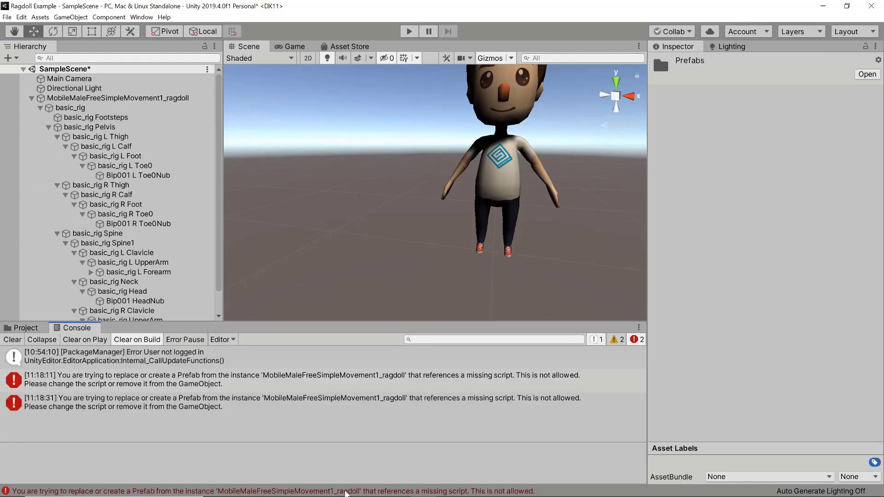
# Step: Open the missing-script error from the Console, decline the file recovery in Visual Studio, and switch back to Unity
pyautogui.doubleClick(210, 379)
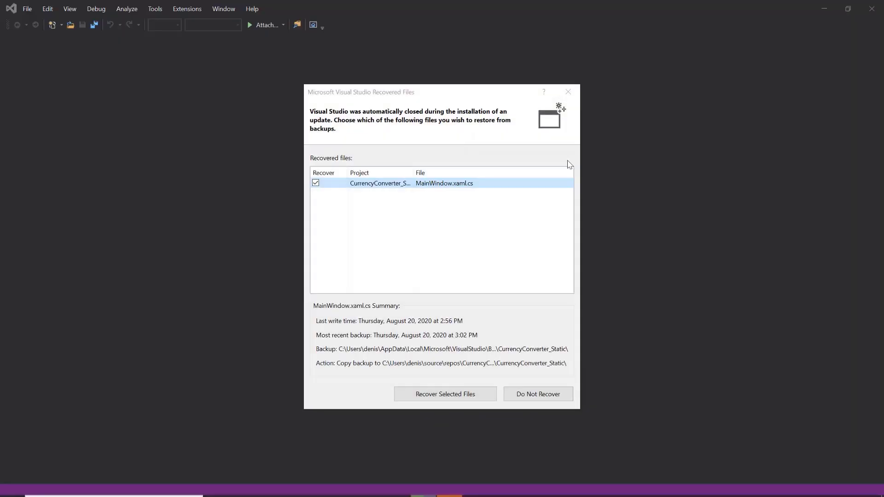
pyautogui.click(538, 395)
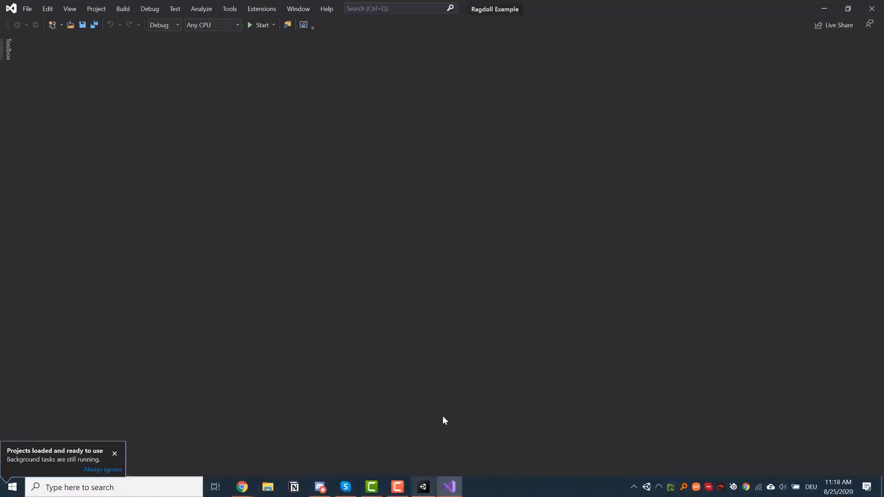
pyautogui.click(423, 487)
# Step: Assign SimpleSampleCharacterControl to the component with the missing script on MobileMaleFreeSimpleMovement1_ragdoll
pyautogui.scroll(-3, 697, 294)
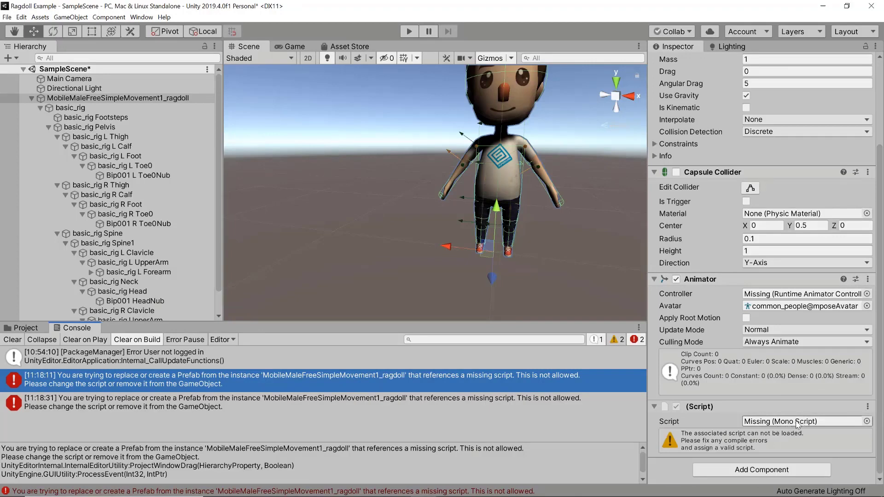
pyautogui.click(678, 409)
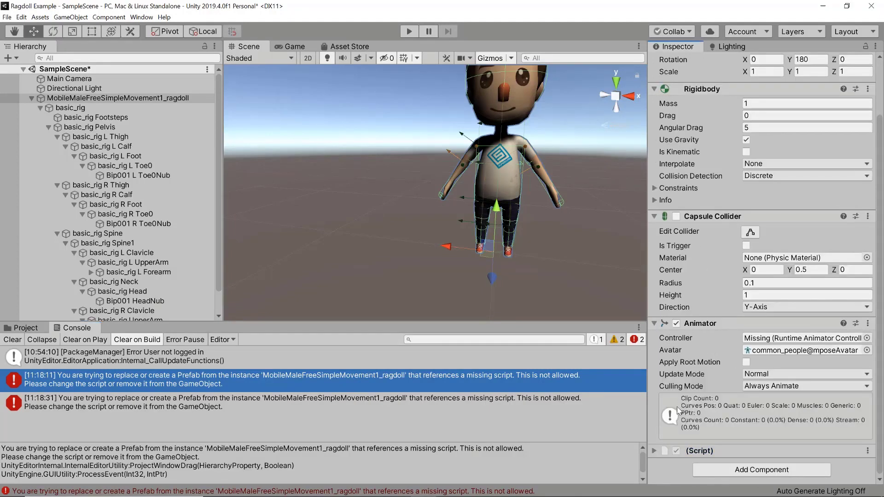
pyautogui.click(677, 452)
pyautogui.scroll(-2, 670, 453)
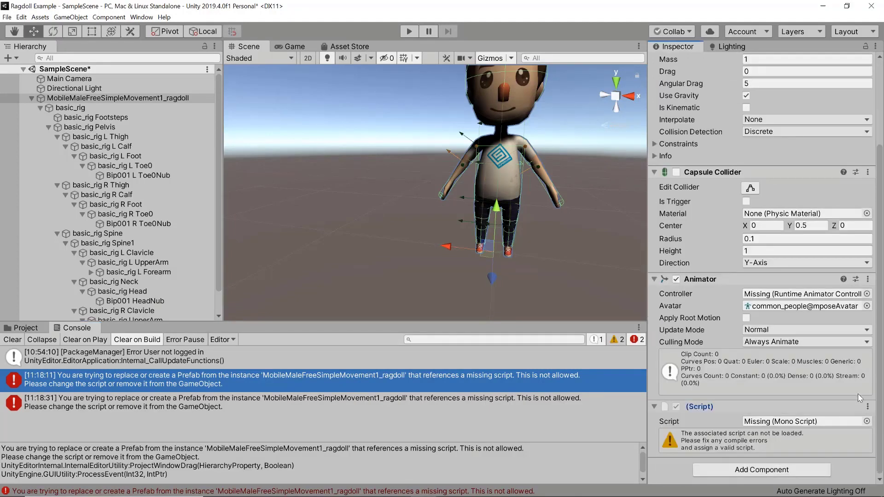
pyautogui.click(866, 422)
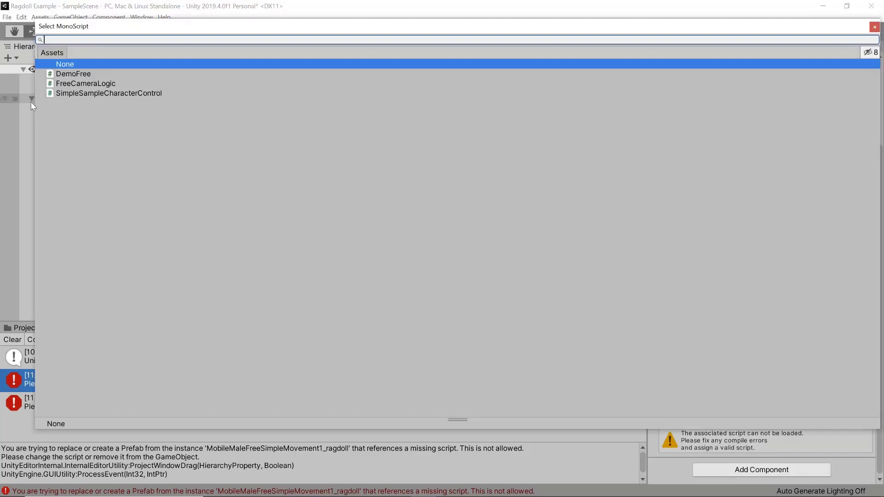
pyautogui.click(72, 73)
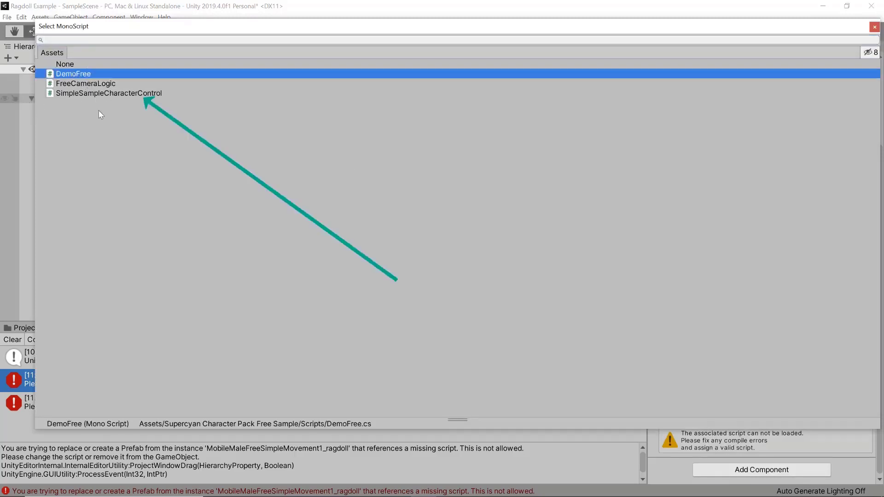
pyautogui.click(108, 93)
pyautogui.doubleClick(109, 94)
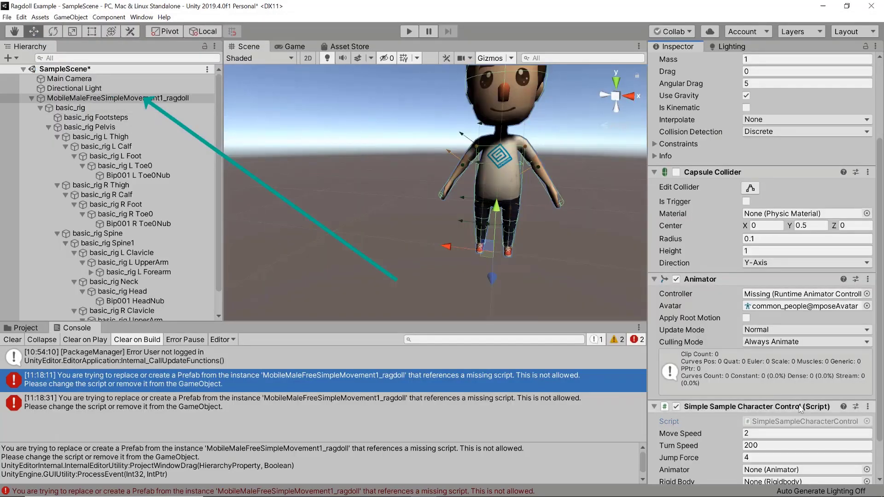
pyautogui.scroll(-2, 721, 405)
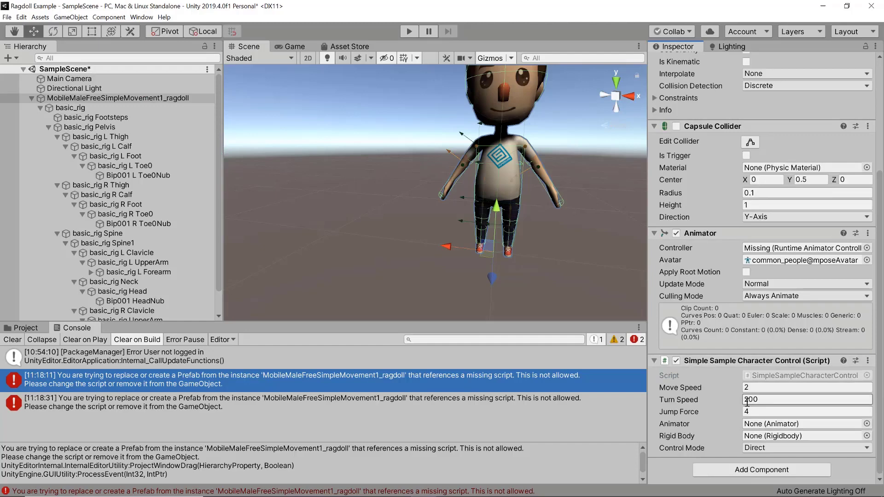
pyautogui.scroll(5, 737, 299)
pyautogui.moveTo(711, 156); pyautogui.dragTo(752, 482)
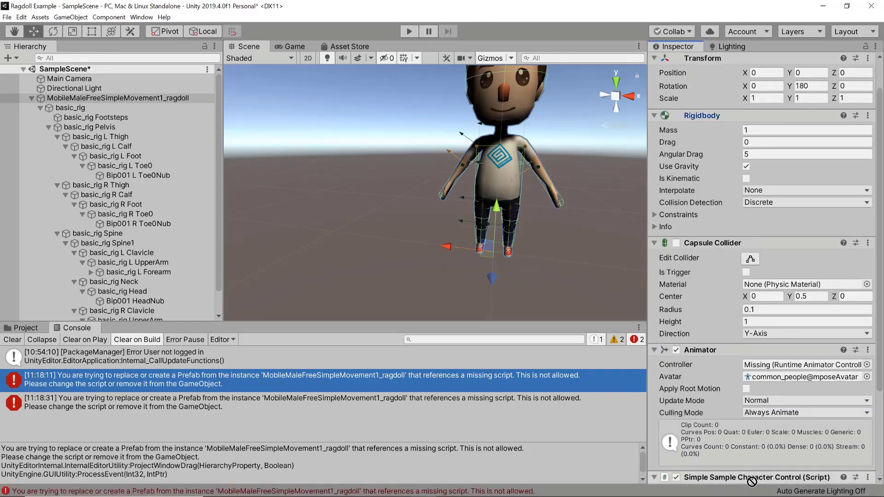
pyautogui.click(775, 481)
pyautogui.click(718, 479)
pyautogui.click(719, 478)
pyautogui.scroll(-1, 726, 424)
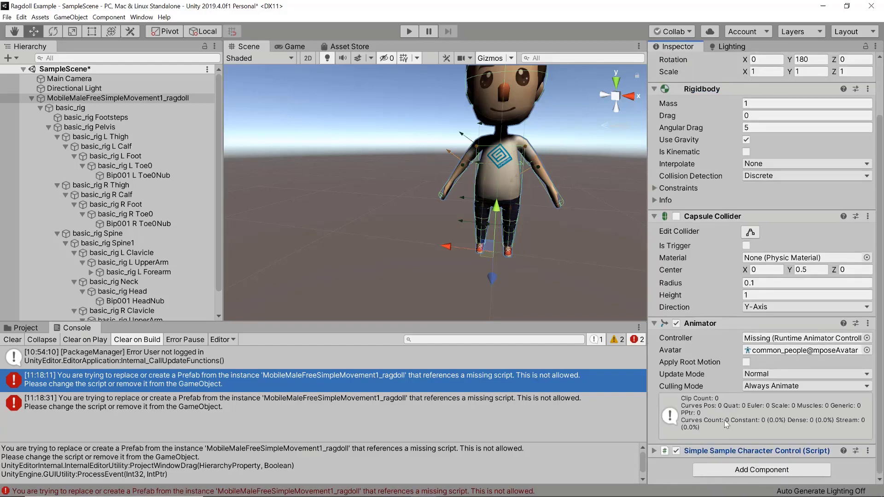
pyautogui.click(778, 451)
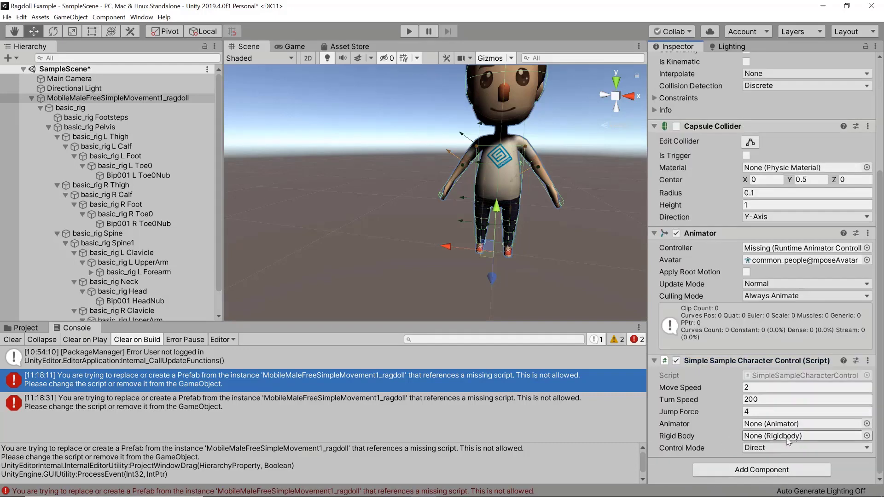
# Step: Set the character control script's Rigid Body and Animator references to those of MobileMaleFreeSimpleMovement1_ragdoll
pyautogui.click(866, 436)
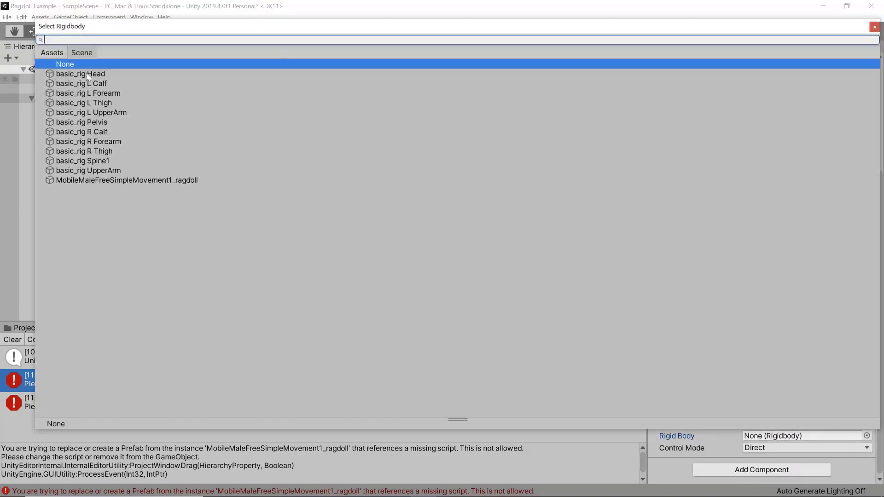
pyautogui.doubleClick(106, 180)
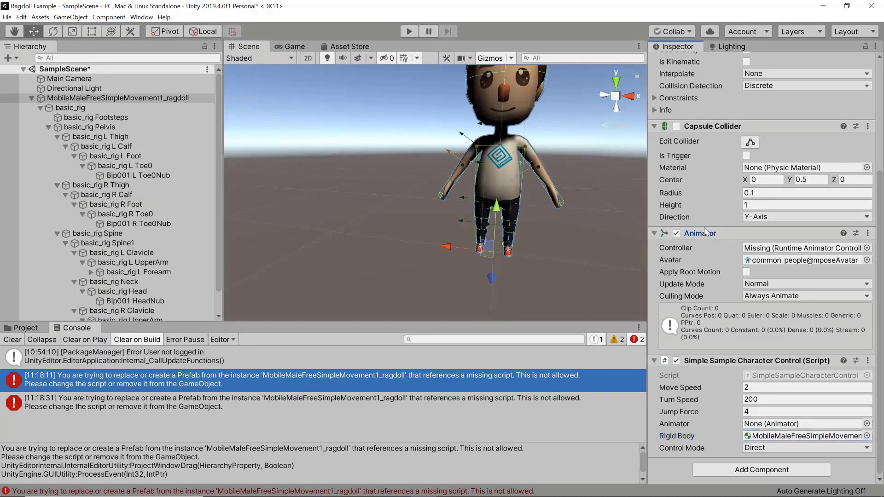
pyautogui.moveTo(700, 233); pyautogui.dragTo(806, 424)
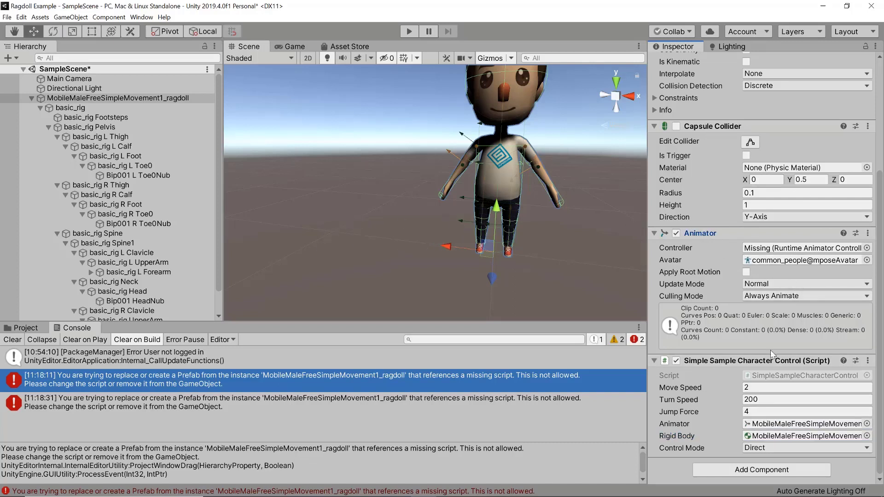
# Step: Clear the Console and save MobileMaleFreeSimpleMovement1_ragdoll as a prefab in the Prefabs folder
pyautogui.click(12, 339)
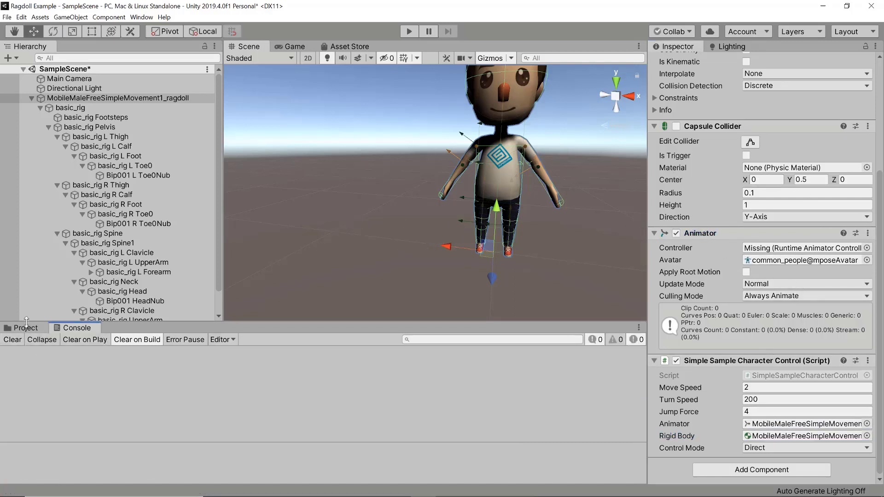
pyautogui.click(26, 328)
pyautogui.moveTo(91, 102); pyautogui.dragTo(246, 448)
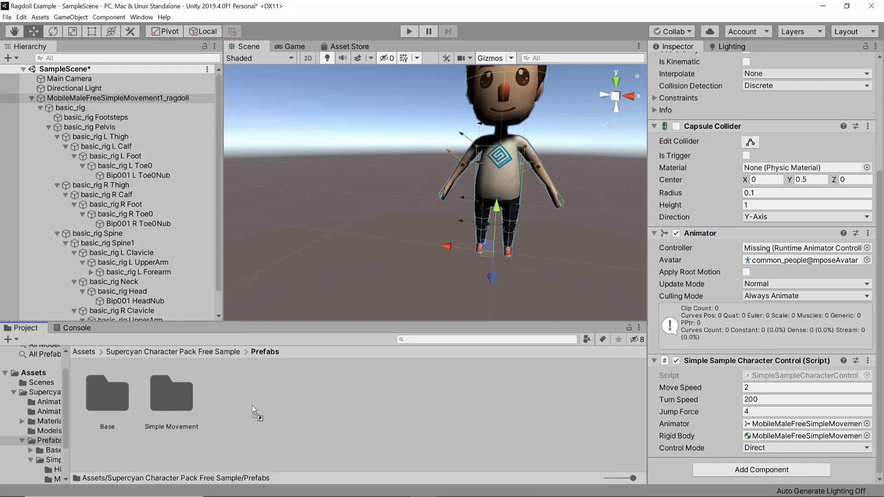
pyautogui.moveTo(253, 405); pyautogui.dragTo(252, 405)
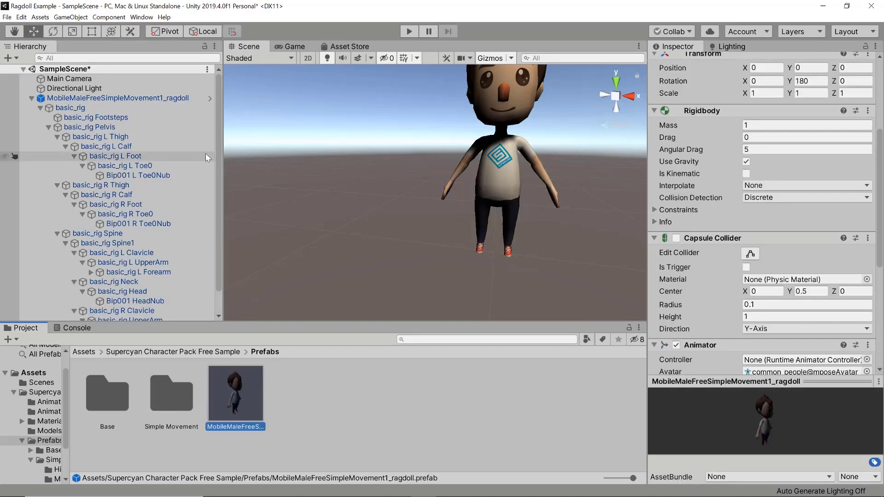
# Step: Widen the scene area and search the Asset Store for "toon gas station"
pyautogui.scroll(-3, 398, 186)
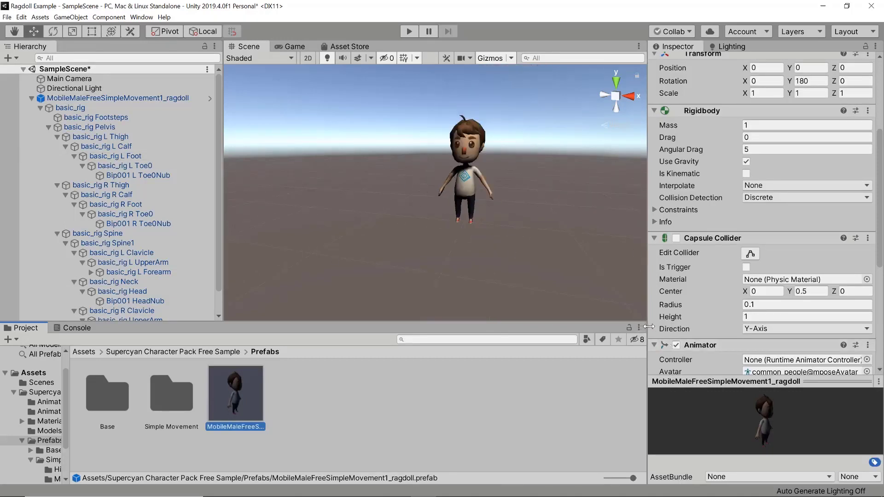
pyautogui.moveTo(648, 327); pyautogui.dragTo(679, 326)
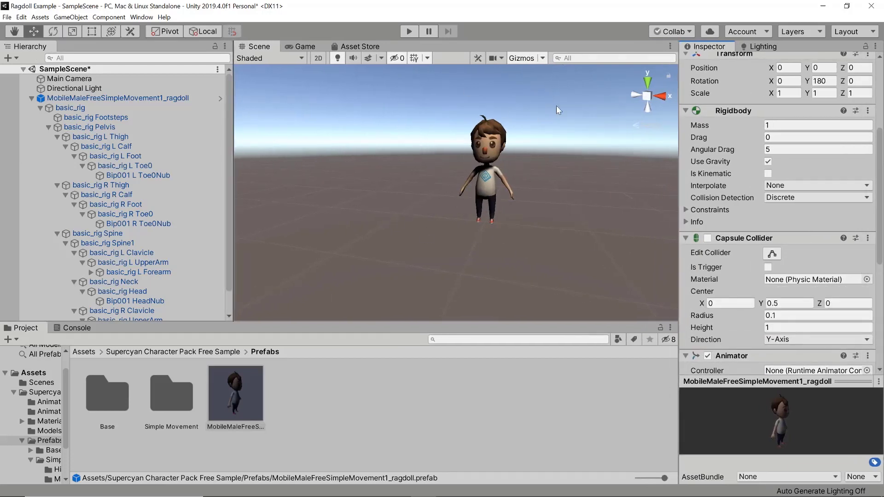
pyautogui.click(369, 46)
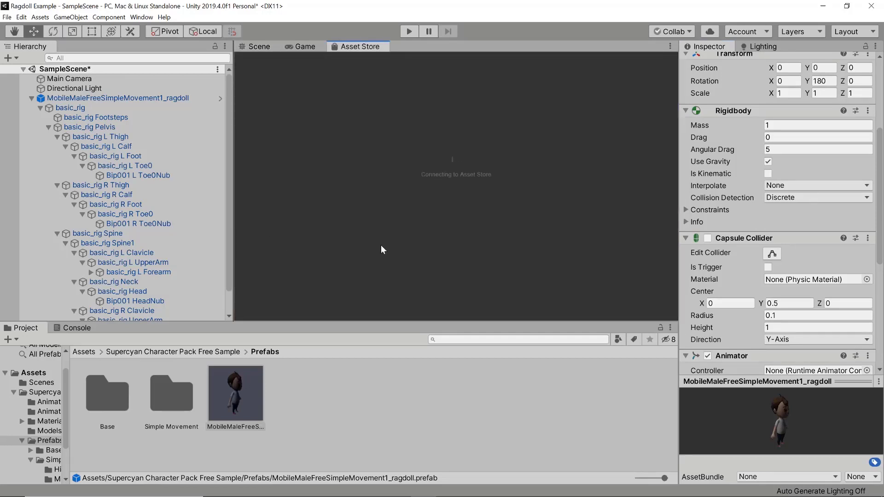
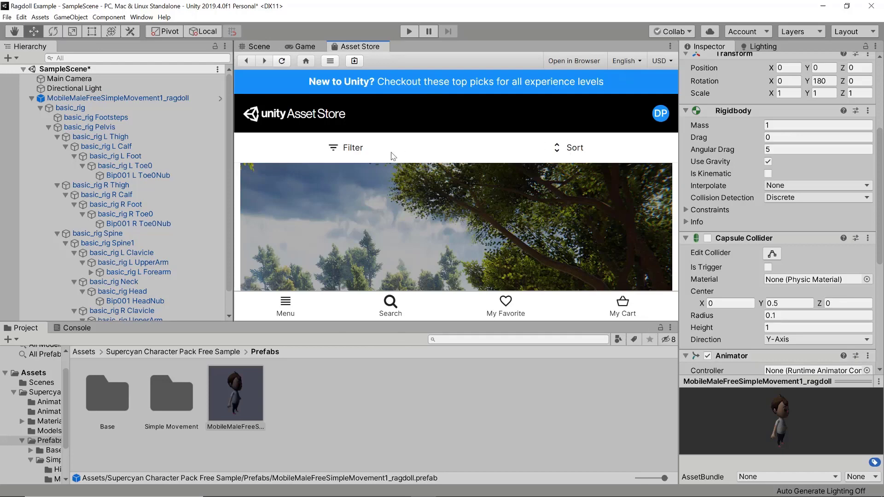
pyautogui.click(391, 305)
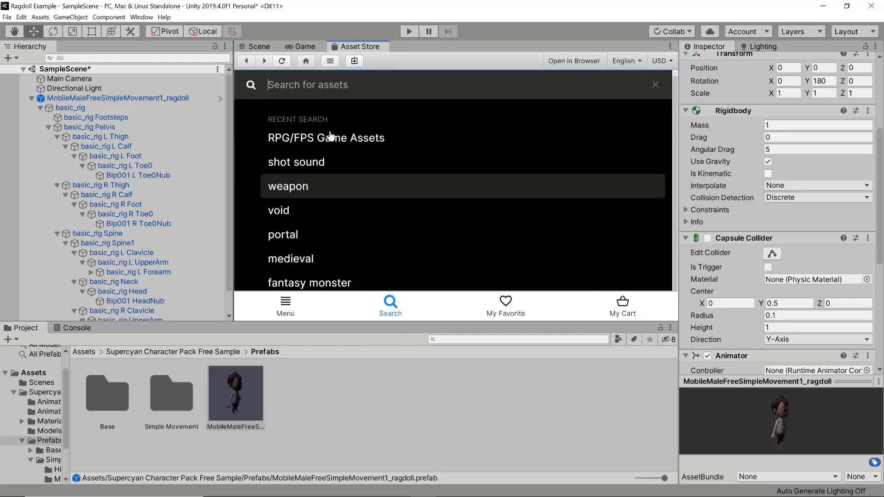
pyautogui.write('too')
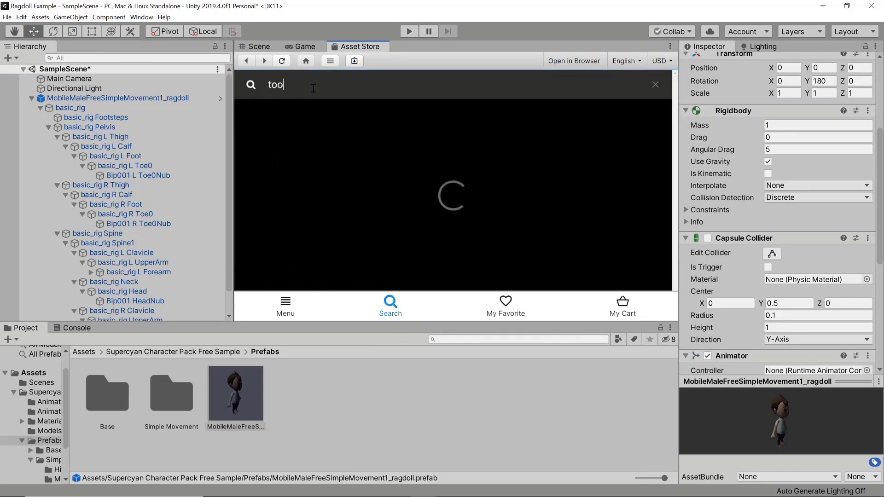
pyautogui.write('n gas station')
pyautogui.press('Return')
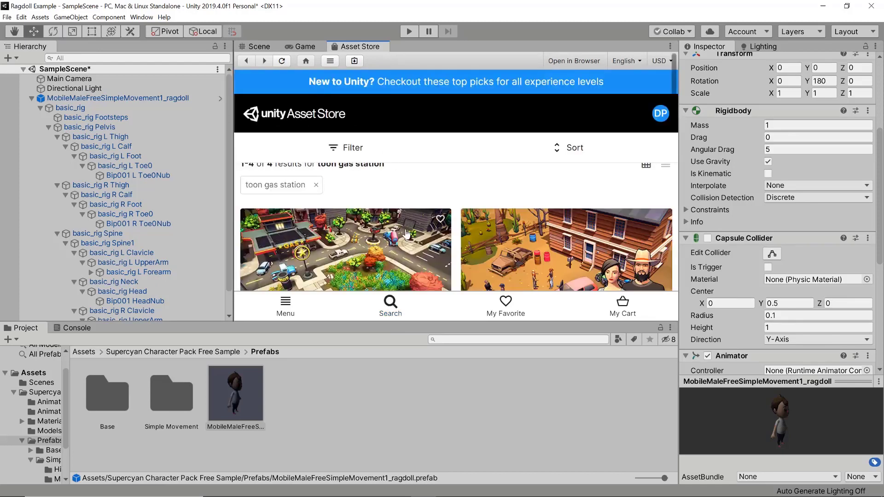
# Step: Open the free Toon Gas Station asset by SICS Games and start its download
pyautogui.scroll(-1, 415, 230)
pyautogui.scroll(-3, 375, 230)
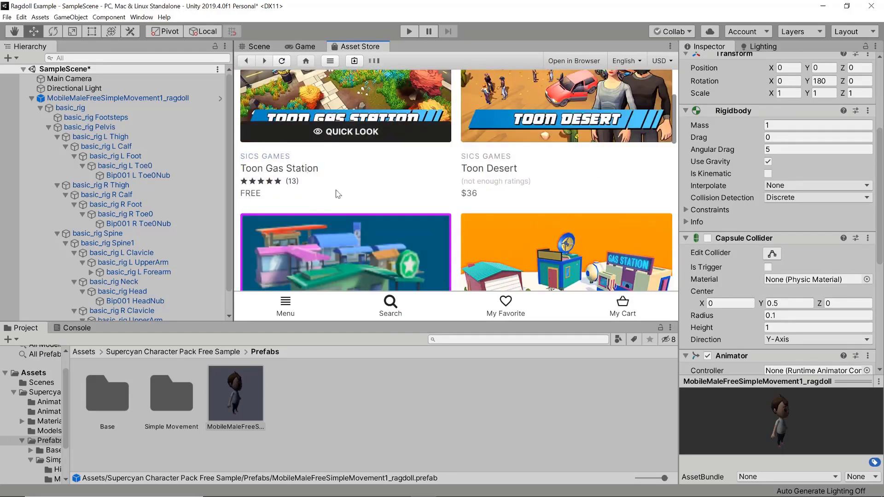
pyautogui.click(304, 193)
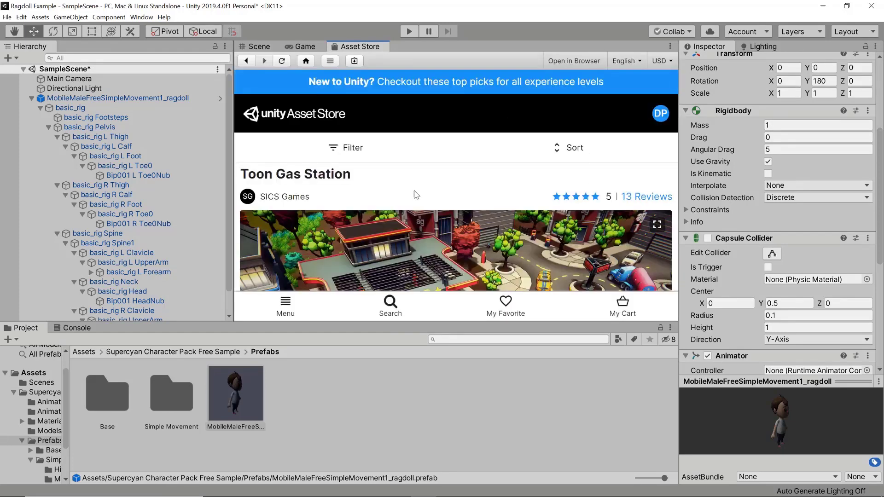
pyautogui.scroll(-5, 413, 194)
pyautogui.scroll(-5, 484, 206)
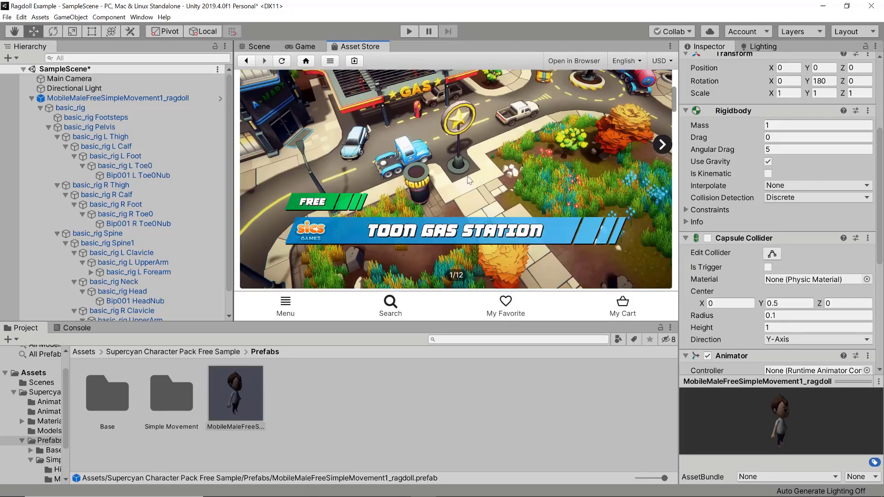
pyautogui.scroll(-3, 479, 198)
pyautogui.scroll(-2, 420, 193)
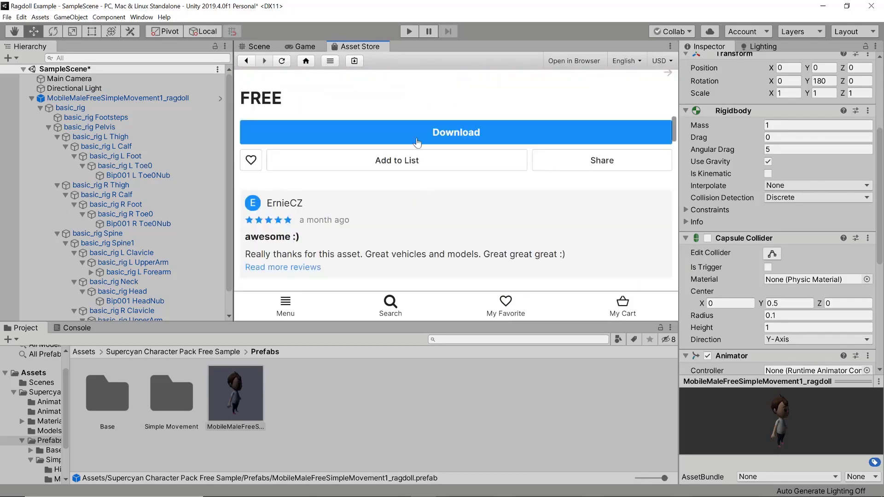
pyautogui.click(423, 135)
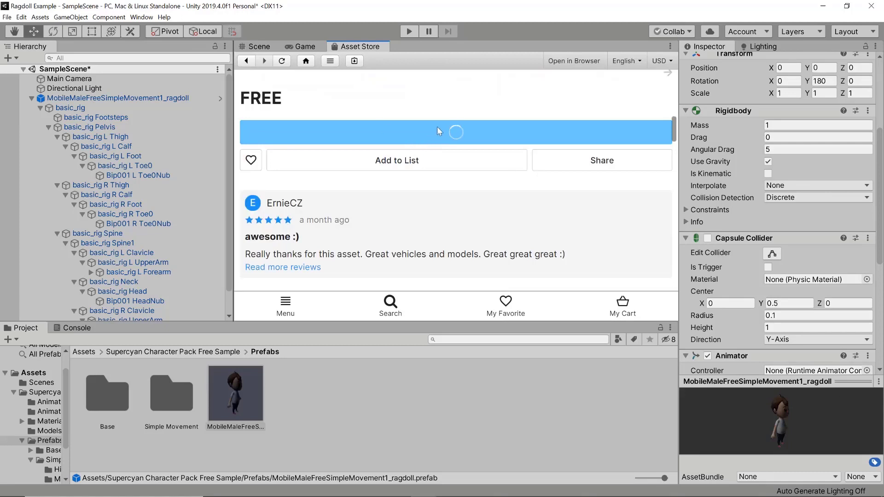
# Step: Import the complete Toon Gas Station package into the project
pyautogui.scroll(1, 392, 115)
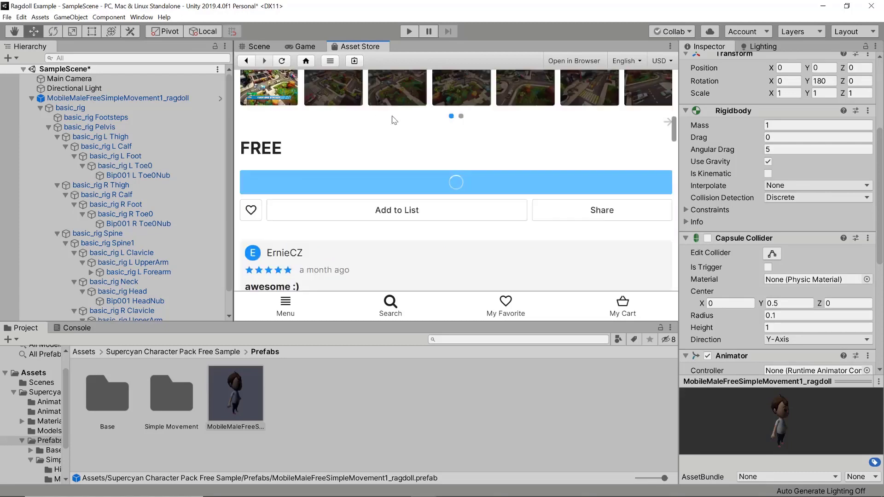
pyautogui.click(417, 182)
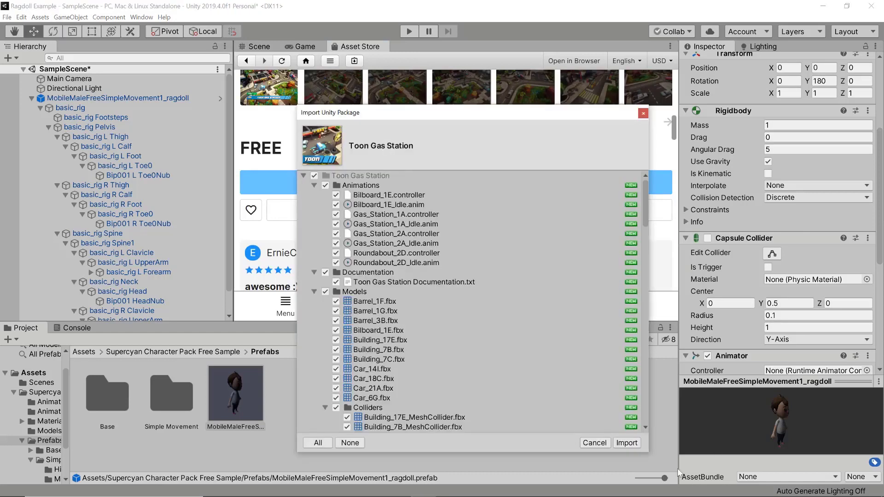
pyautogui.click(627, 442)
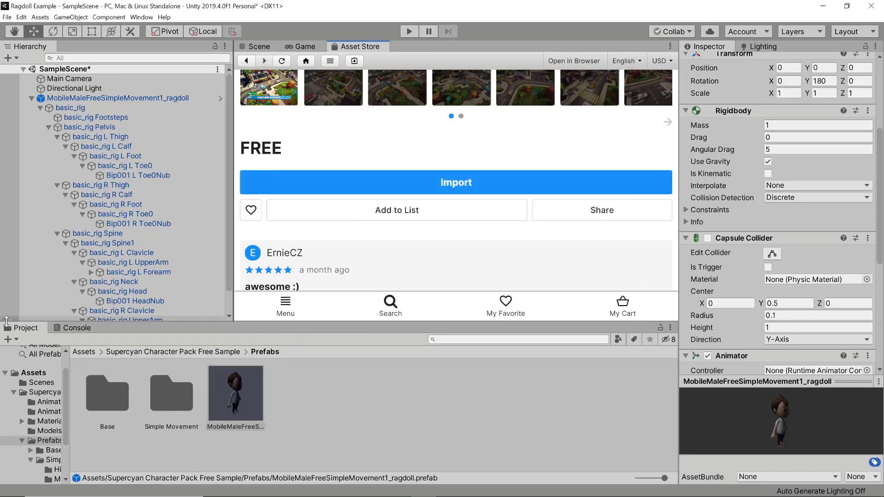
# Step: Open Demo_Scene_1 from the Toon Gas Station Scenes folder, saving the changes to SampleScene
pyautogui.click(31, 98)
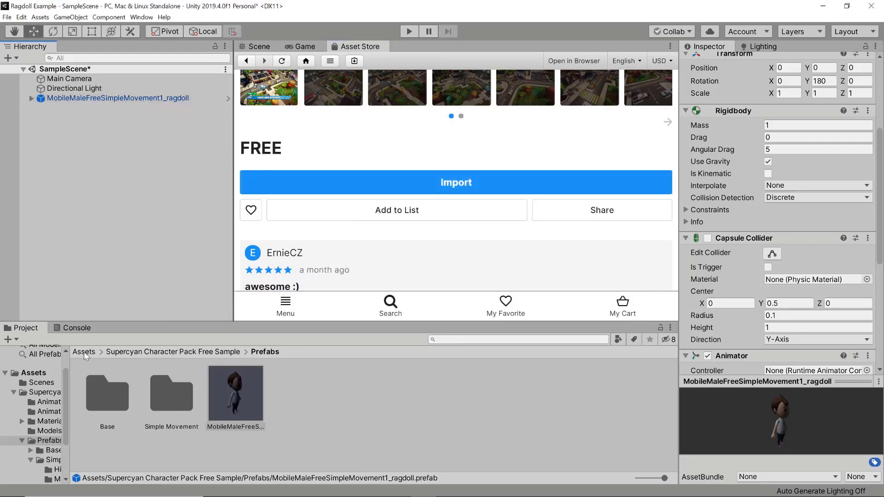
pyautogui.click(84, 352)
pyautogui.click(106, 399)
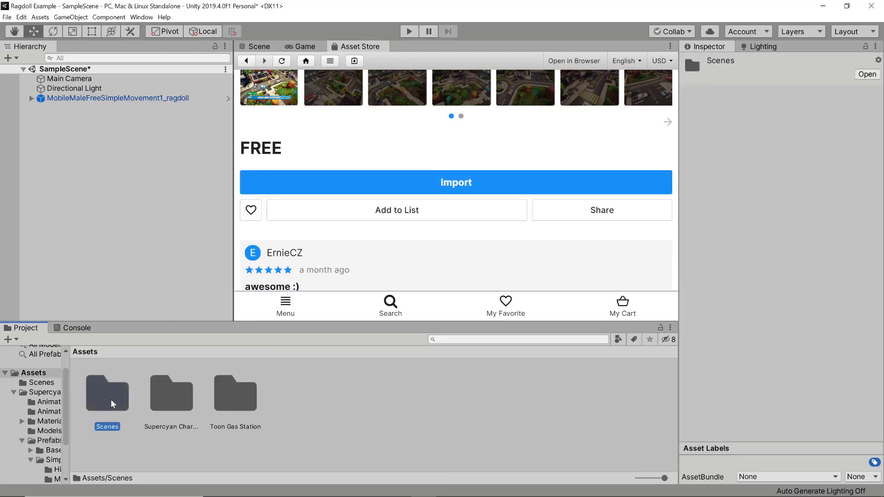
pyautogui.doubleClick(229, 404)
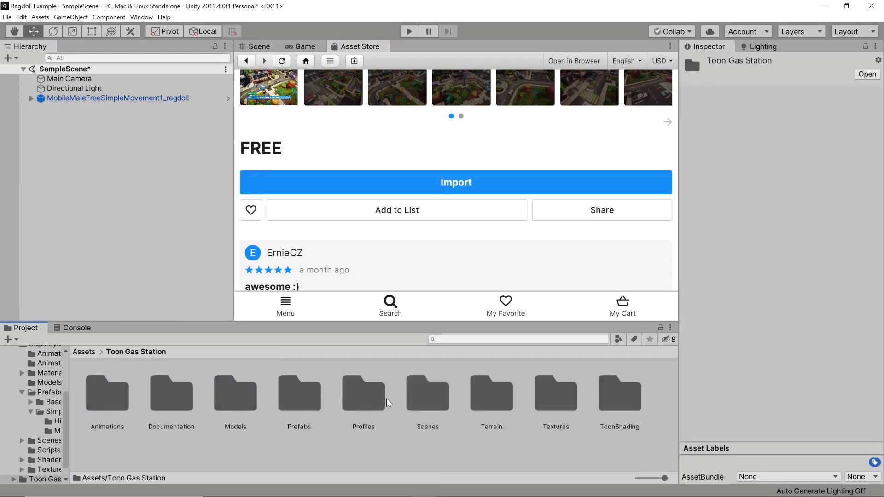
pyautogui.doubleClick(438, 394)
pyautogui.doubleClick(109, 390)
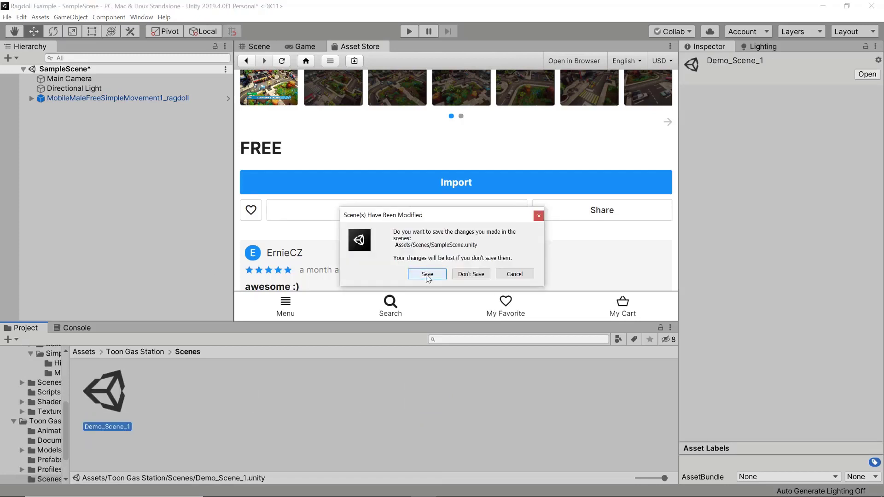
pyautogui.click(427, 274)
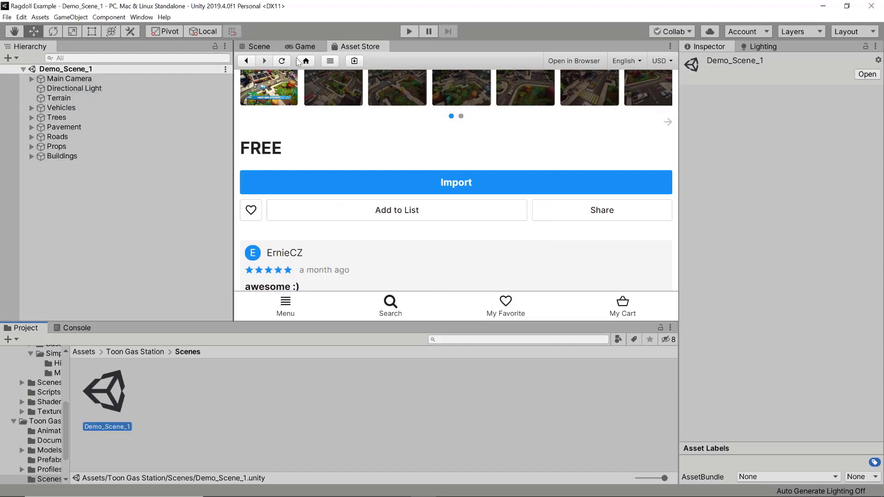
# Step: Show the Scene view and widen it by narrowing the Inspector and the Hierarchy
pyautogui.click(256, 46)
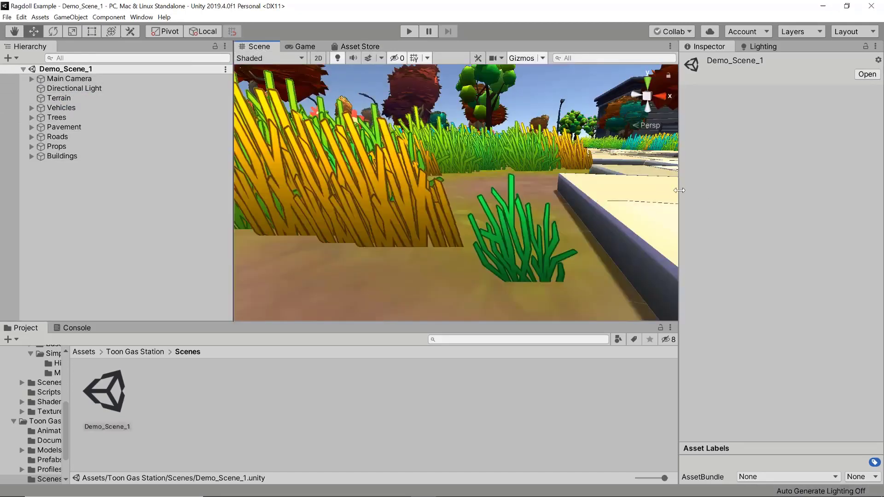
pyautogui.moveTo(679, 190); pyautogui.dragTo(804, 189)
pyautogui.moveTo(247, 193); pyautogui.dragTo(133, 192)
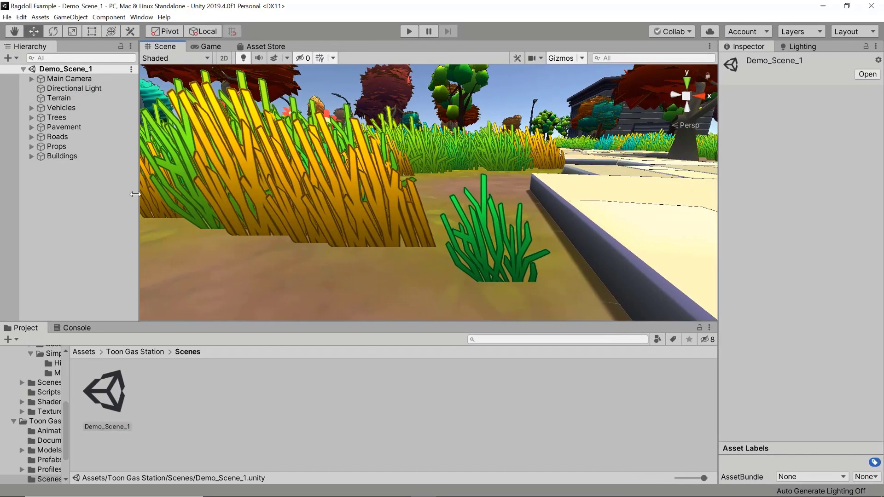
# Step: Examine the demo environment from above, around the road beside the gas station canopy
pyautogui.scroll(-5, 383, 208)
pyautogui.scroll(-6, 382, 219)
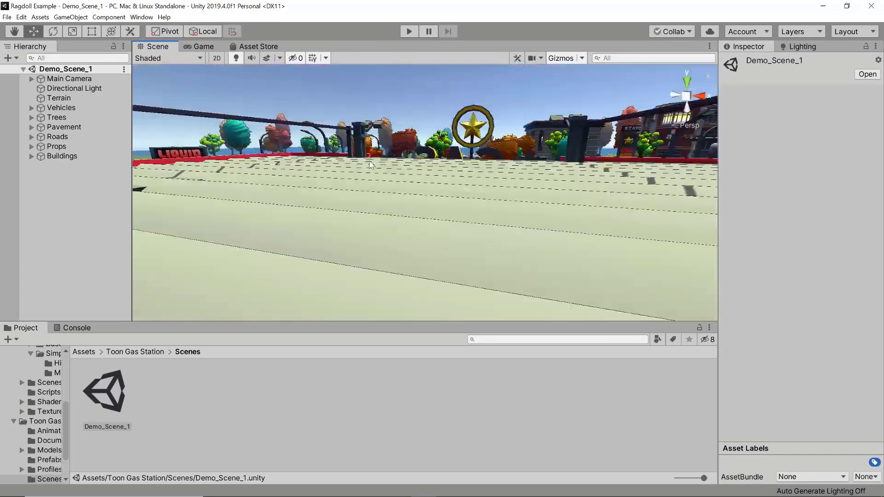
pyautogui.moveTo(370, 161); pyautogui.dragTo(302, 193, button='middle')
pyautogui.moveTo(336, 147); pyautogui.dragTo(307, 266, button='right')
pyautogui.press('d')
pyautogui.press('w')
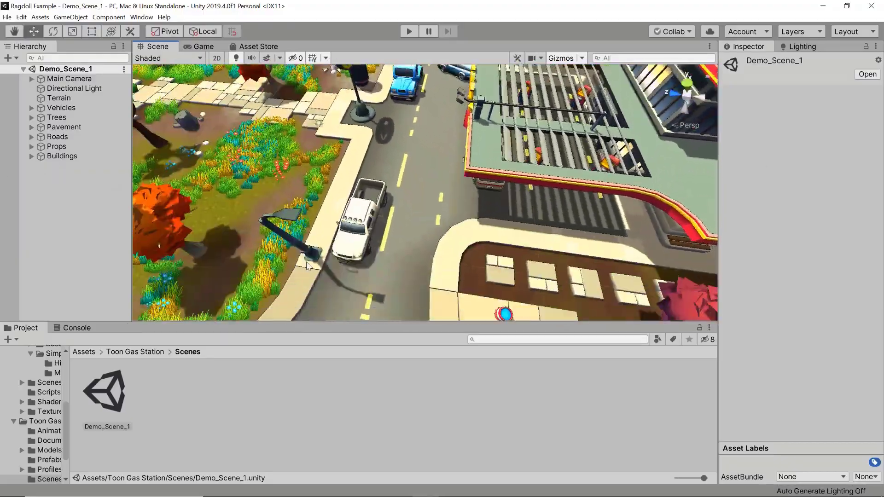
pyautogui.moveTo(552, 191); pyautogui.dragTo(127, 177, button='right')
pyautogui.moveTo(426, 209); pyautogui.dragTo(459, 197, button='right')
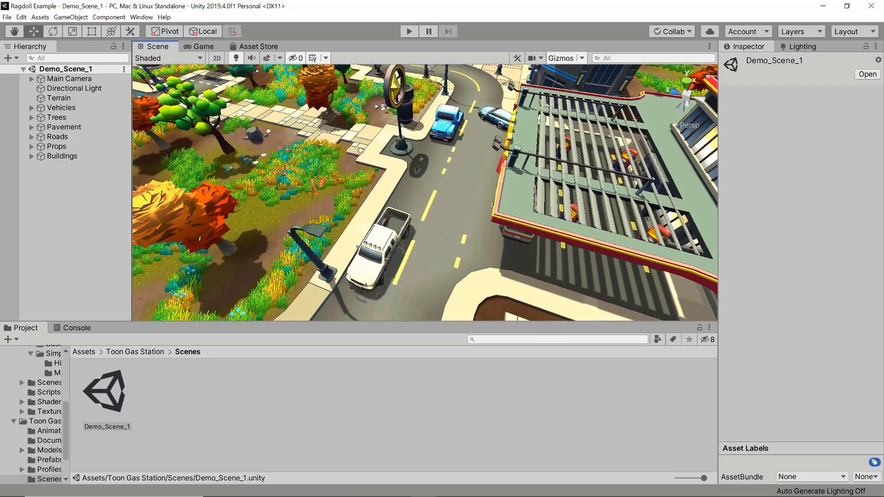
# Step: Create an empty game object in Demo_Scene_1 and name it Player
pyautogui.rightClick(63, 195)
pyautogui.click(99, 285)
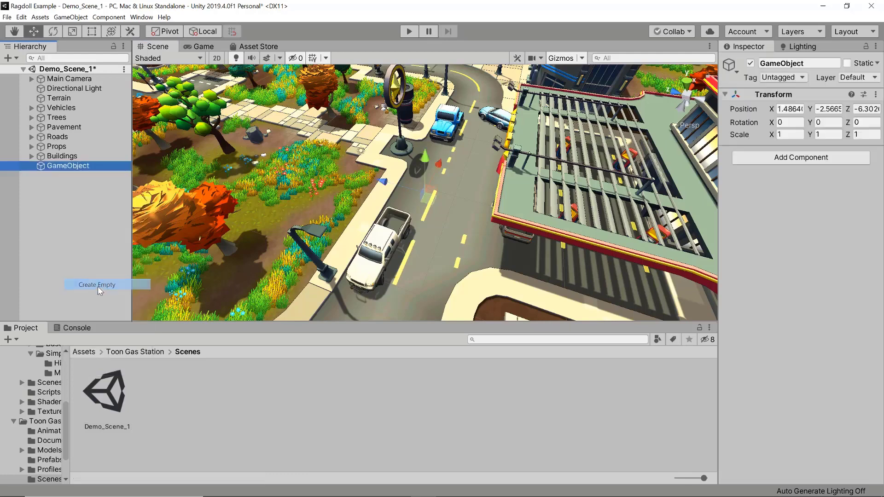
pyautogui.click(60, 168)
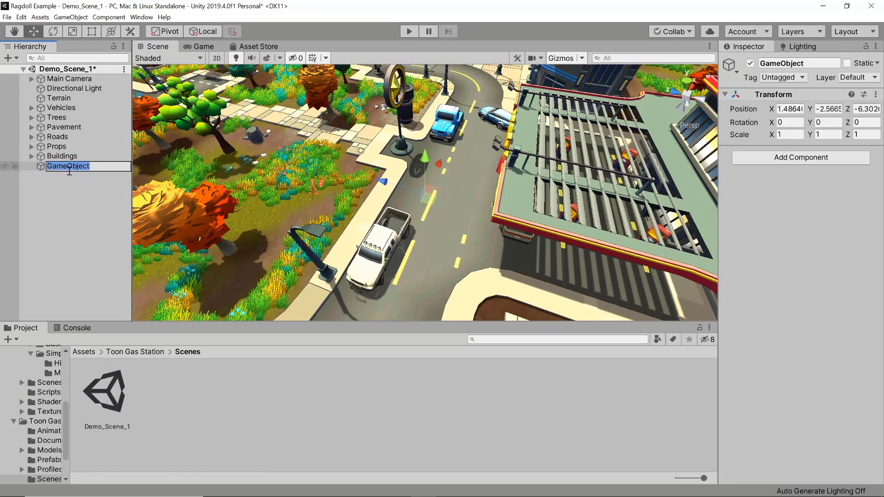
pyautogui.write('Player')
pyautogui.press('Return')
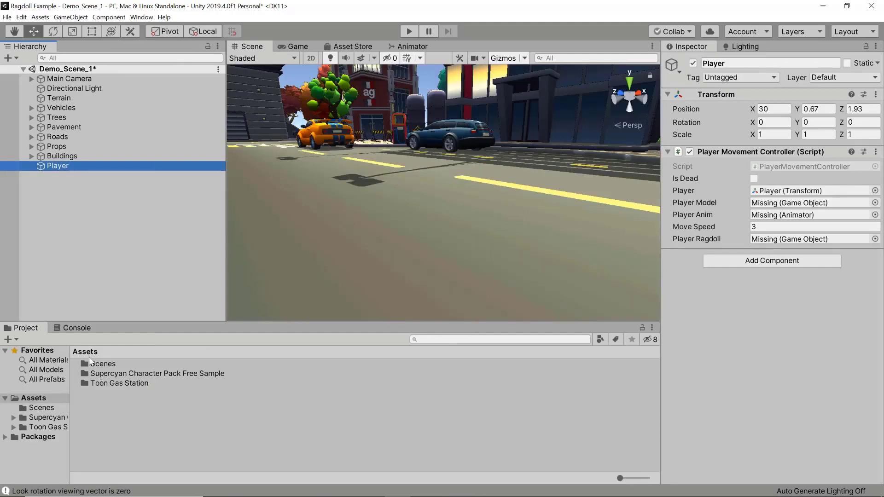
# Step: Add the MobileMaleFreeSimpleMovement1_ragdoll prefab from the Supercyan Prefabs folder as a child of Player
pyautogui.click(87, 352)
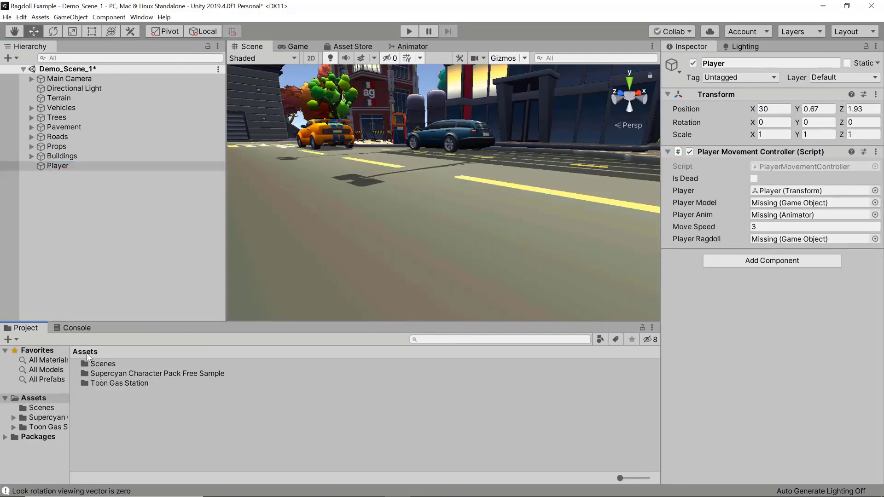
pyautogui.doubleClick(100, 372)
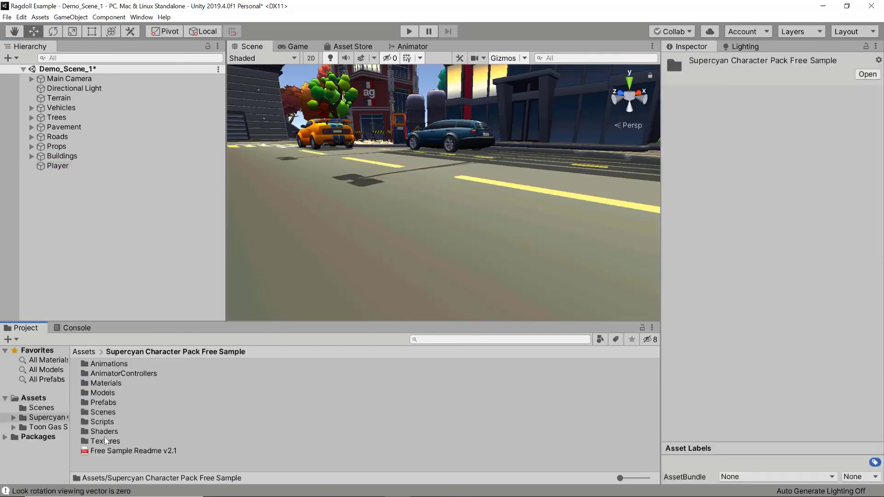
pyautogui.doubleClick(104, 402)
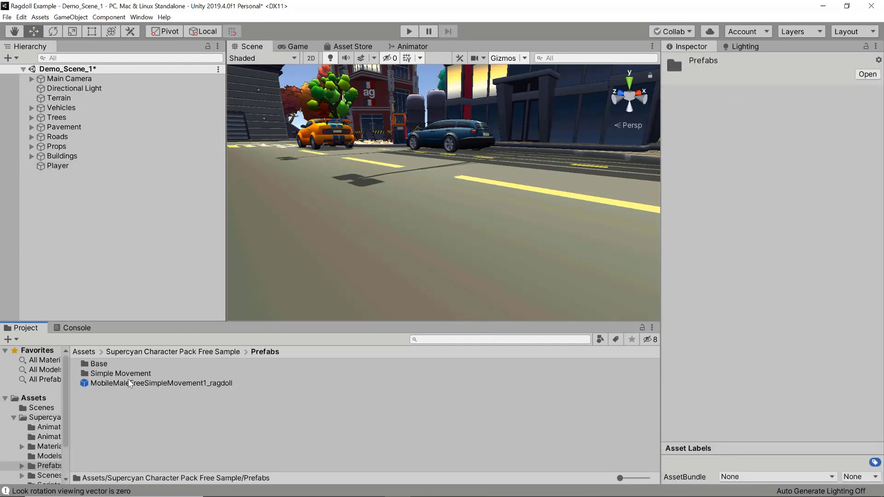
pyautogui.click(175, 383)
pyautogui.moveTo(119, 302); pyautogui.dragTo(67, 165)
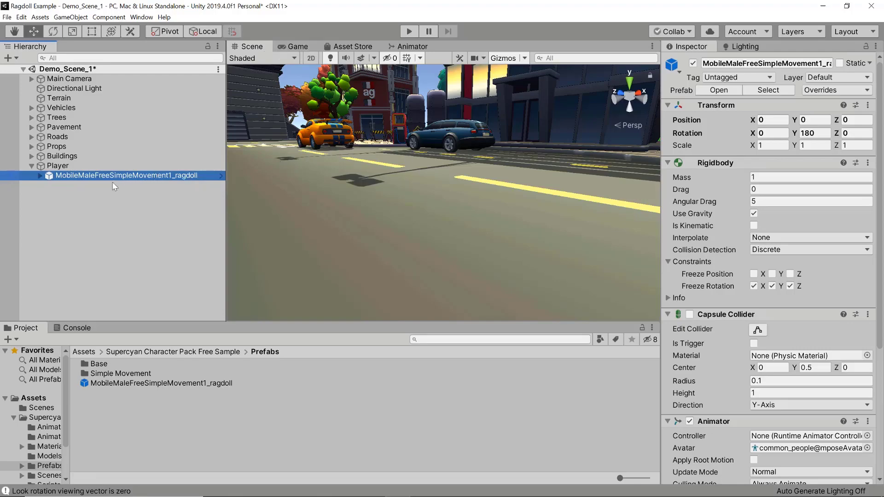
# Step: Raise the ragdoll above the road to a Y position of about 3.07
pyautogui.moveTo(644, 166); pyautogui.dragTo(709, 167, button='right')
pyautogui.moveTo(542, 173); pyautogui.dragTo(381, 231, button='right')
pyautogui.press('w')
pyautogui.press('s')
pyautogui.moveTo(402, 206); pyautogui.dragTo(398, 54)
pyautogui.moveTo(401, 102); pyautogui.dragTo(265, 60, button='right')
pyautogui.press('w')
pyautogui.scroll(-6, 364, 224)
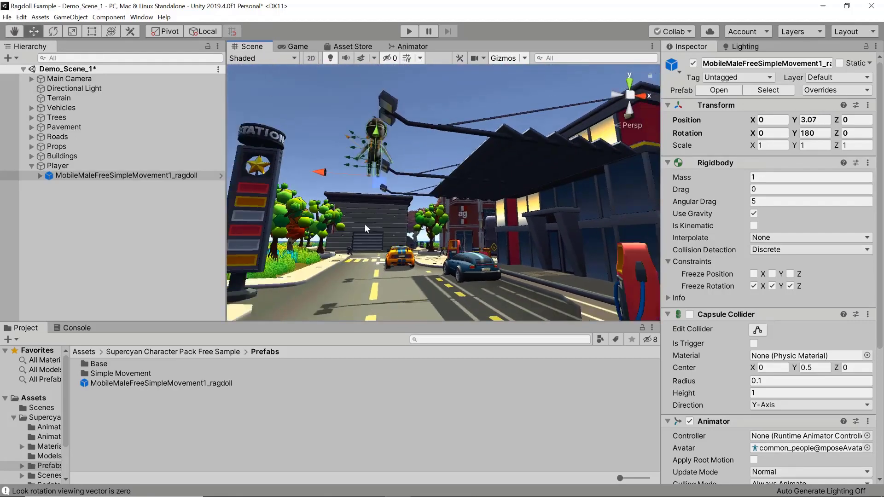
# Step: Move the ragdoll sideways across the road toward the gas station, to an X position of about 4.23
pyautogui.moveTo(482, 111); pyautogui.dragTo(429, 351, button='right')
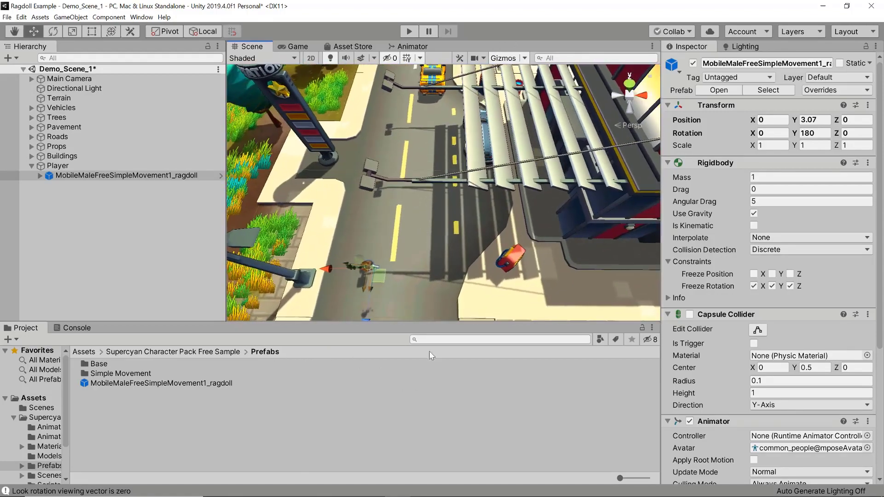
pyautogui.click(466, 155)
pyautogui.moveTo(407, 302); pyautogui.dragTo(520, 318, button='right')
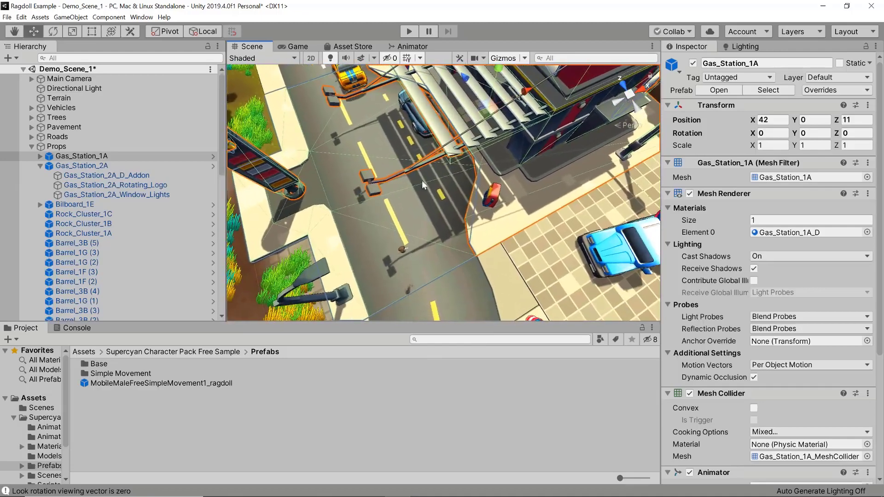
pyautogui.click(404, 248)
pyautogui.click(403, 249)
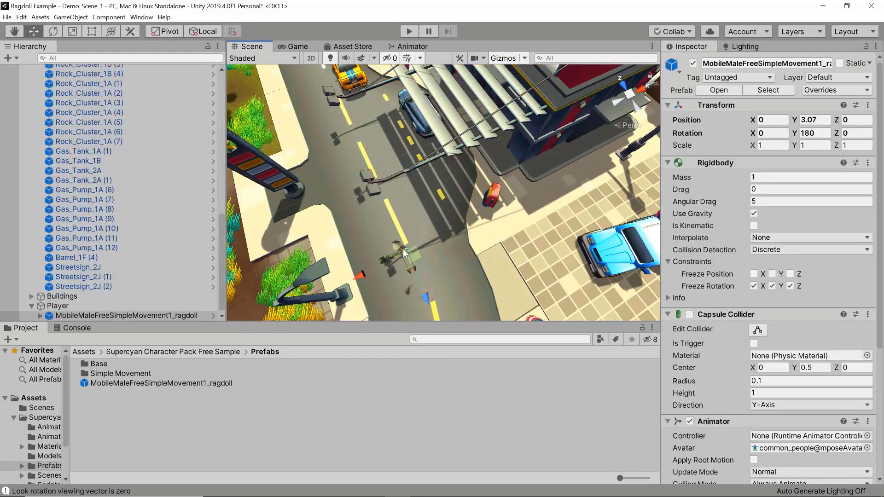
pyautogui.moveTo(402, 248); pyautogui.dragTo(253, 162, button='right')
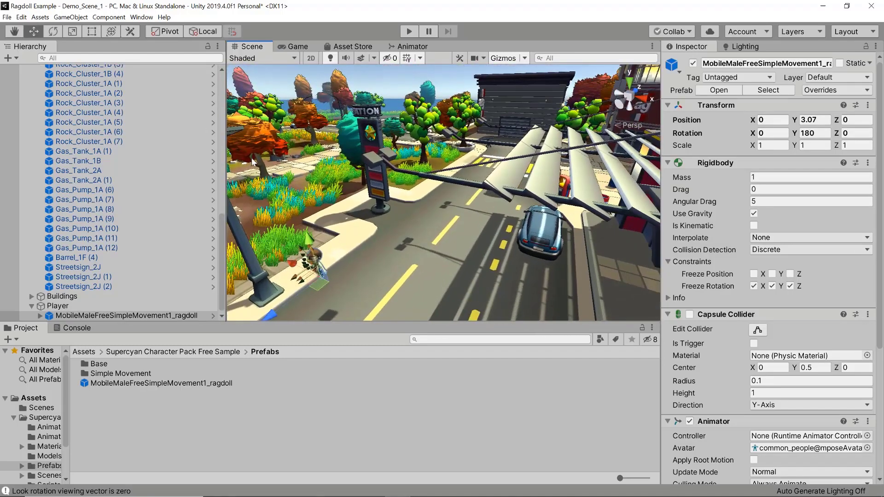
pyautogui.moveTo(295, 264); pyautogui.dragTo(427, 265)
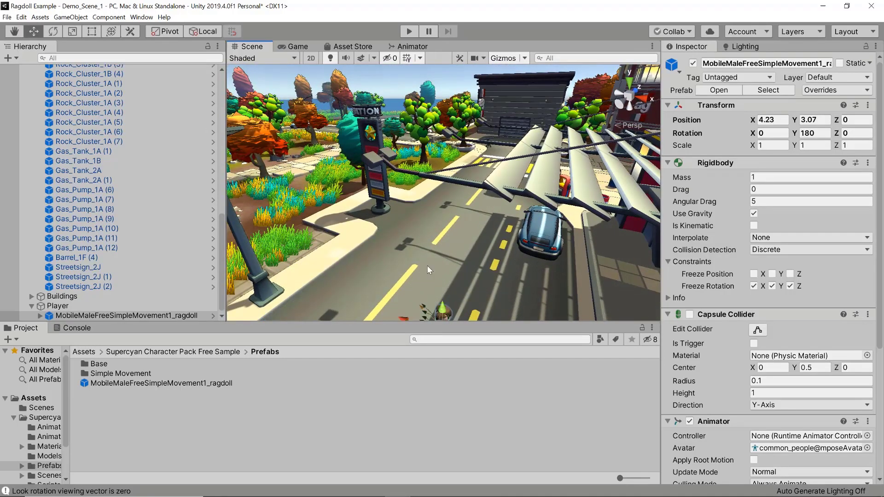
# Step: Place the ragdoll above the gas station's canopy slats at about X 4.143, Y 6.47, Z 7.63
pyautogui.moveTo(427, 265); pyautogui.dragTo(429, 292, button='right')
pyautogui.moveTo(430, 292); pyautogui.dragTo(504, 92)
pyautogui.moveTo(444, 173); pyautogui.dragTo(450, 122, button='right')
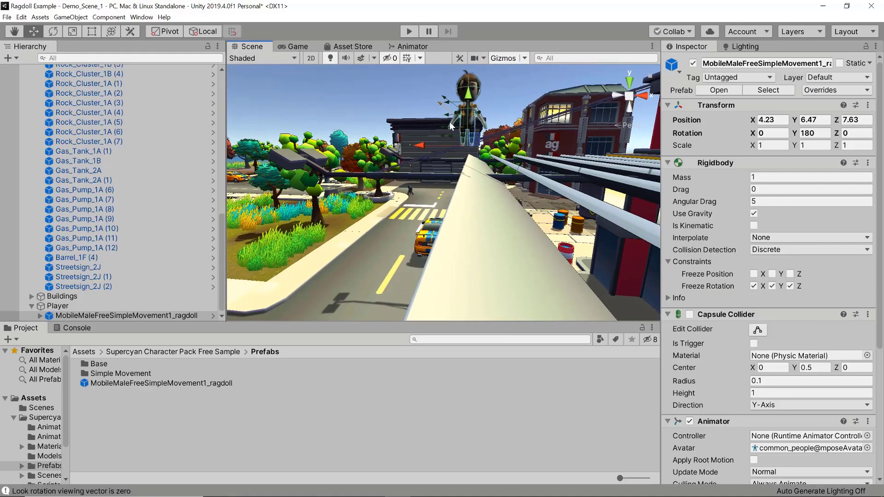
pyautogui.click(420, 145)
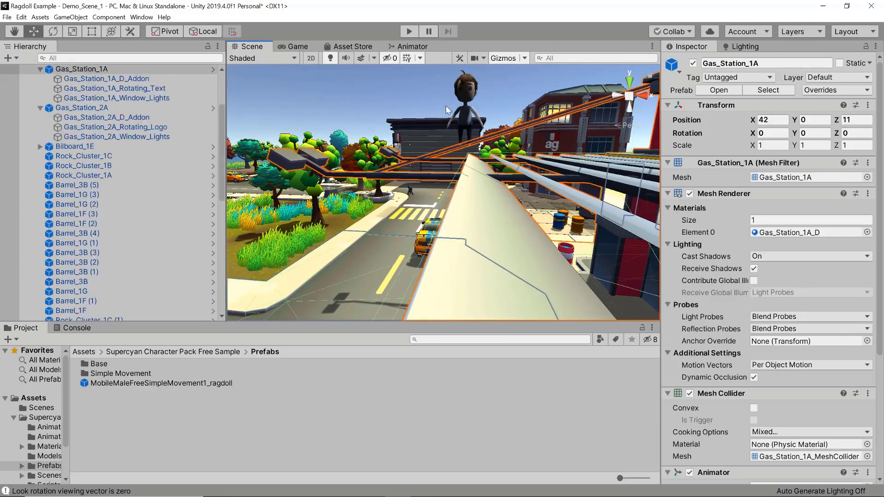
pyautogui.click(471, 109)
pyautogui.moveTo(470, 109); pyautogui.dragTo(413, 145, button='right')
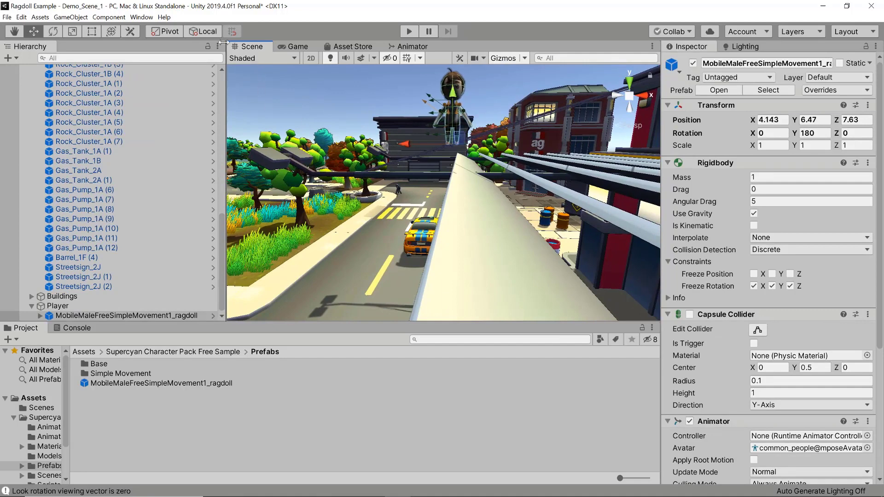
# Step: Collapse the Props group and set the Main Camera's Y position to 10
pyautogui.scroll(10, 114, 164)
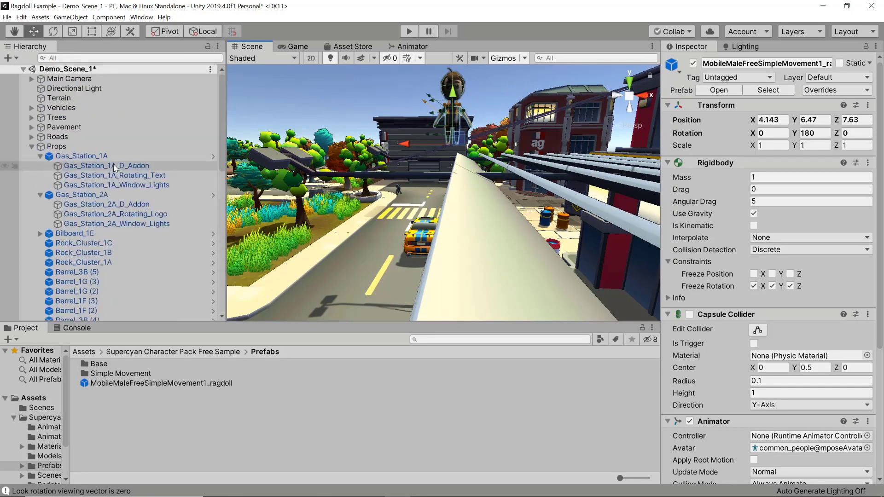
pyautogui.click(31, 146)
pyautogui.click(82, 79)
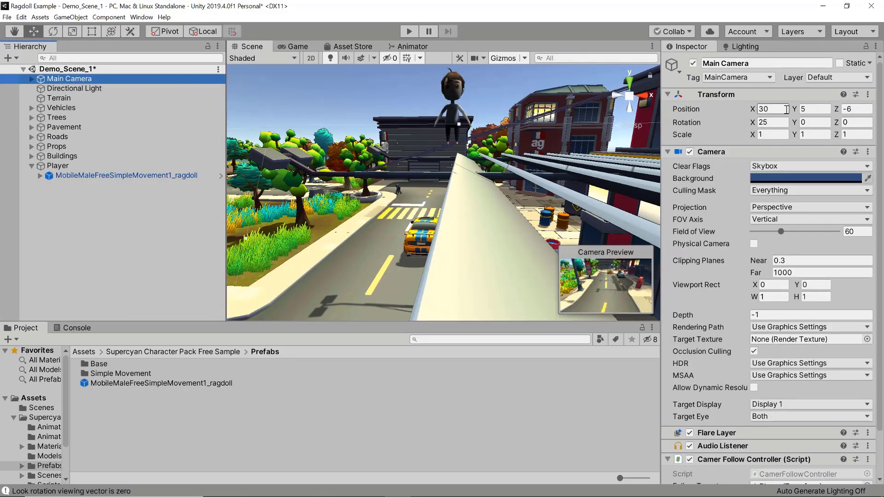
pyautogui.click(765, 110)
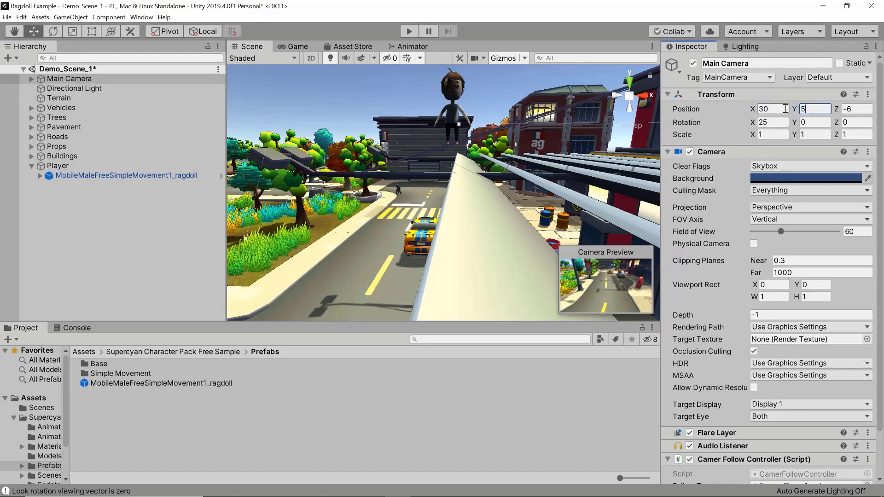
pyautogui.press('BackSpace')
pyautogui.write('15')
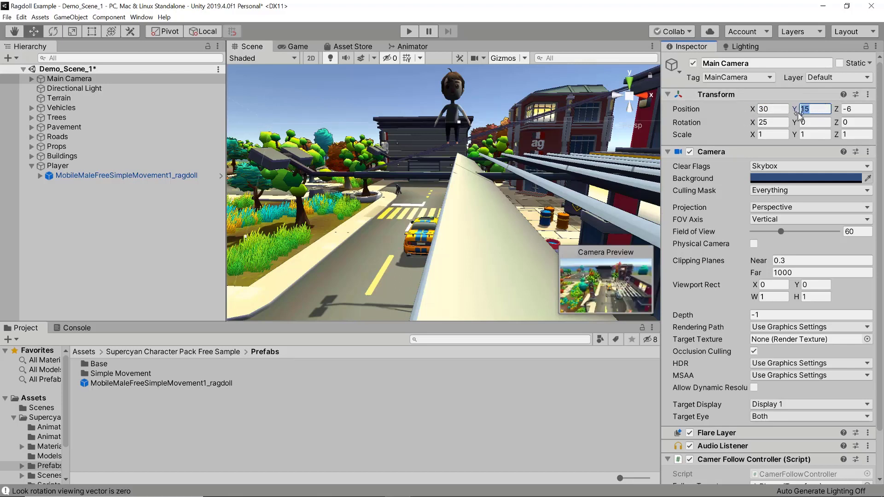
pyautogui.write('1')
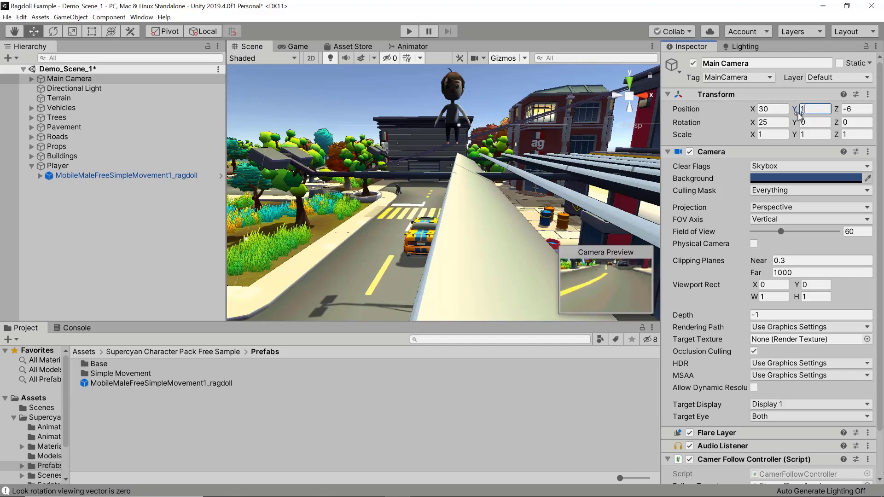
pyautogui.write('0')
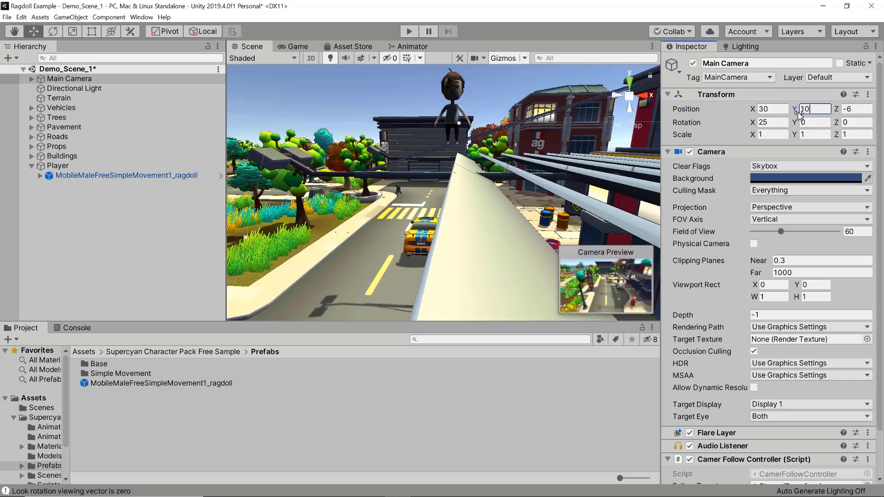
# Step: Position the Main Camera at X 34.2, Y 8, Z 4 while checking its framing in the Game view
pyautogui.click(297, 47)
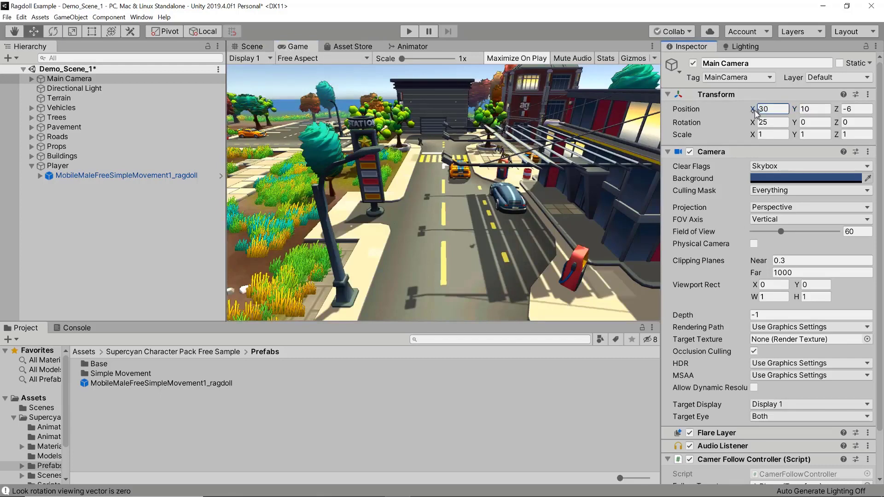
pyautogui.moveTo(755, 112); pyautogui.dragTo(784, 116)
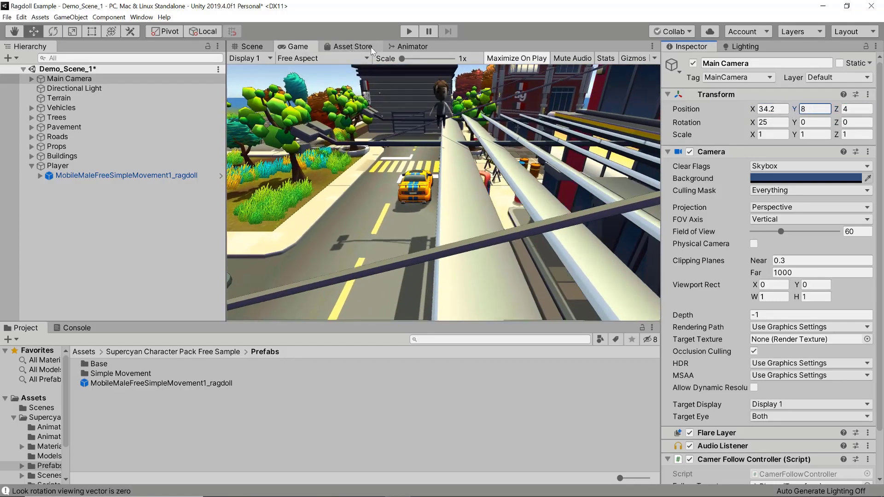
# Step: Play the scene twice to watch the ragdoll fall from the canopy slats, stopping playback after each run
pyautogui.click(410, 31)
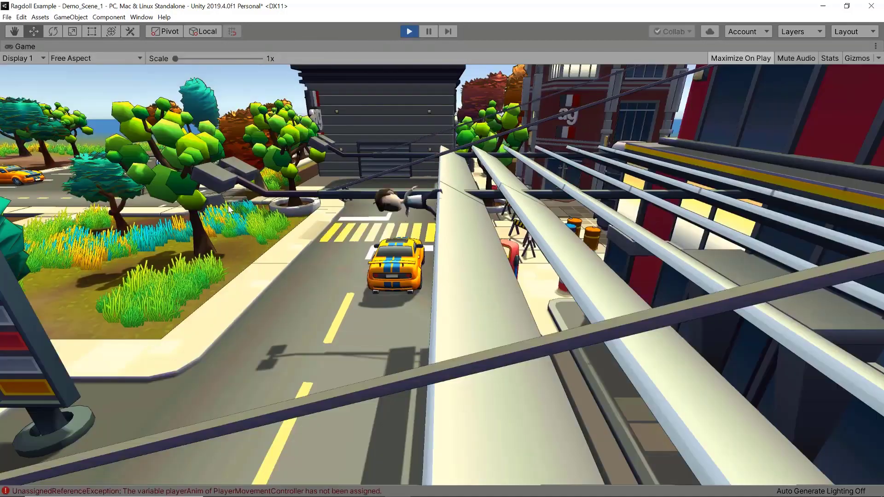
pyautogui.click(409, 32)
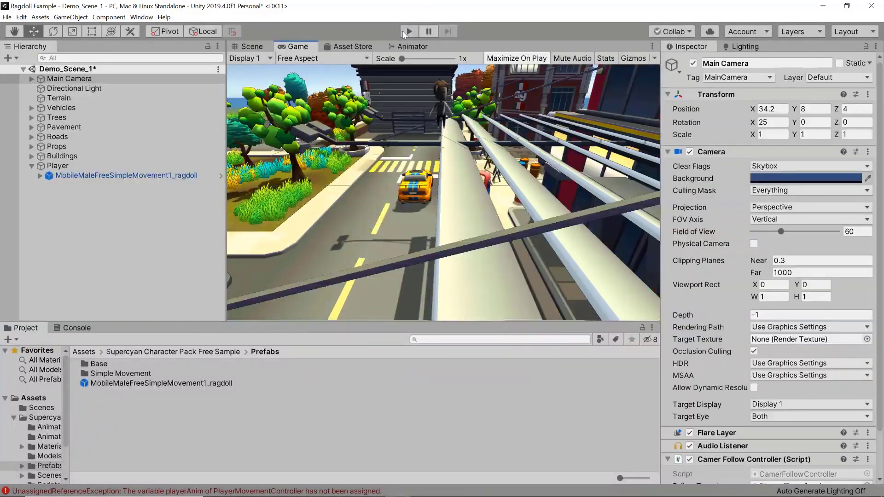
pyautogui.click(409, 32)
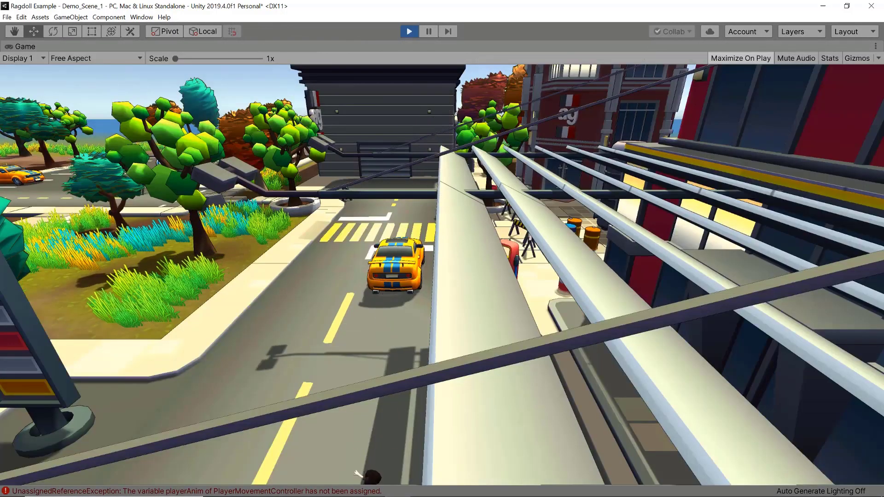
pyautogui.click(409, 32)
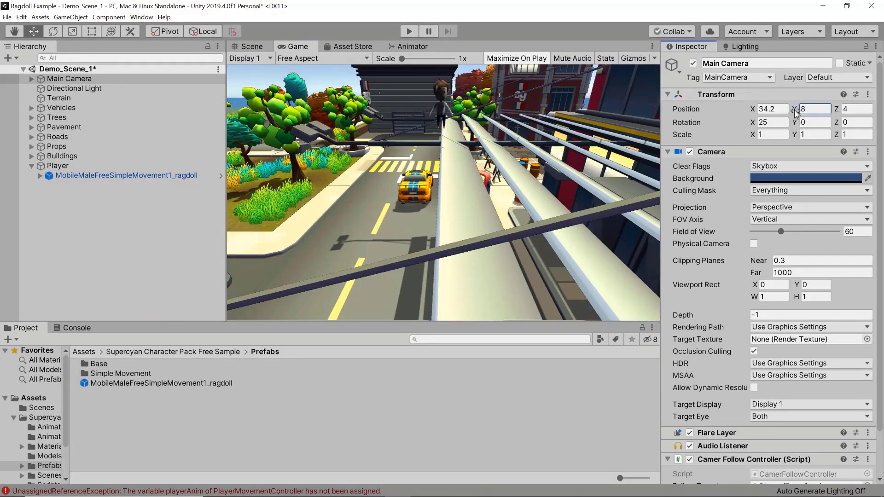
# Step: Set the Main Camera's X rotation to about 32.78 and Y position to 8.7, and play-test the ragdoll's fall with this framing
pyautogui.moveTo(795, 113); pyautogui.dragTo(788, 114)
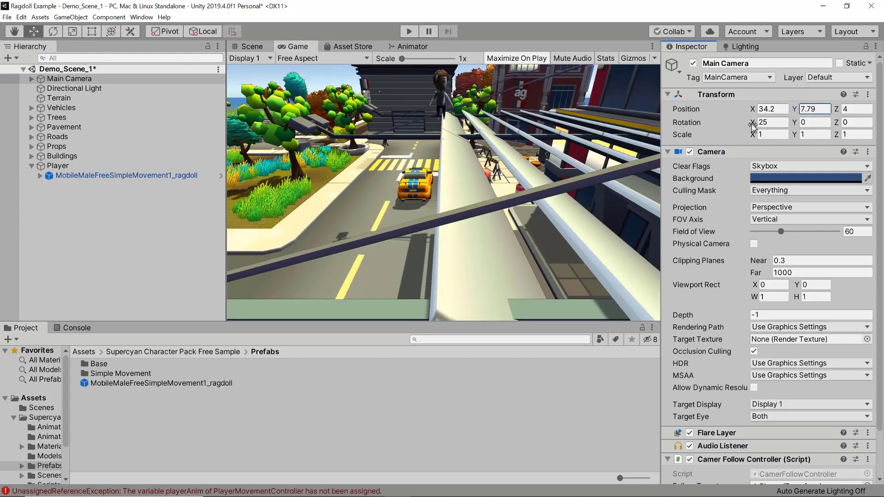
pyautogui.moveTo(750, 128); pyautogui.dragTo(796, 127)
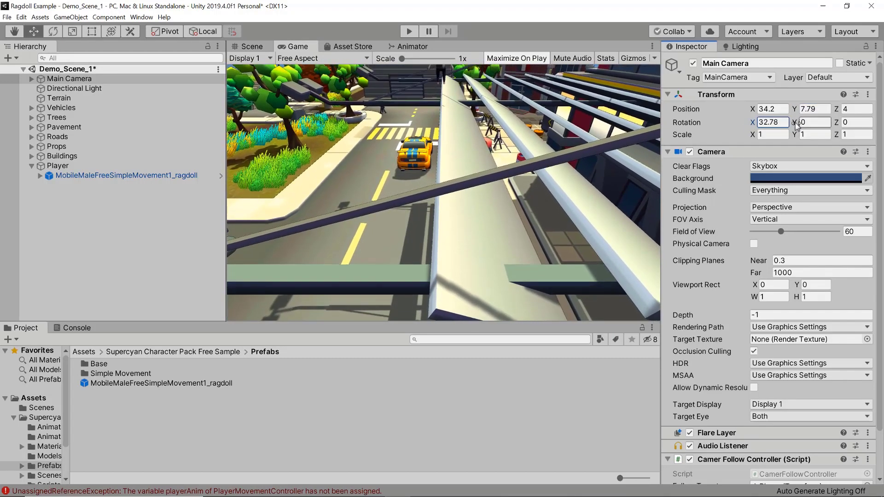
pyautogui.write('8.7')
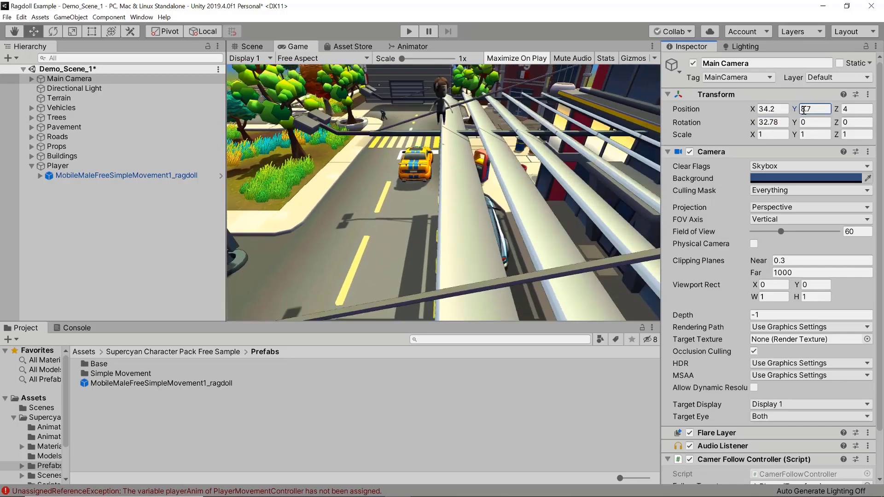
pyautogui.click(410, 31)
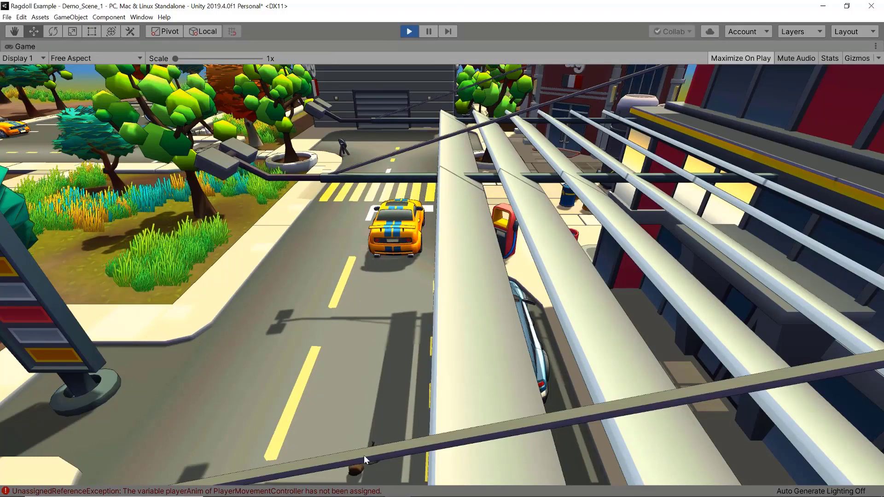
pyautogui.hotkey('ctrl', 'p')
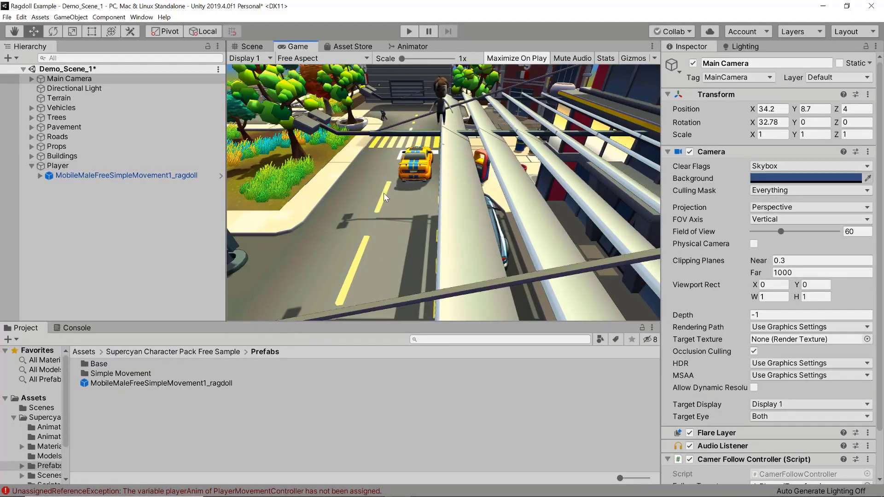
# Step: In the Scene view, move the blue striped car by the gas station to about X 33.69, Z 9.73, beside the canopy's outer slat
pyautogui.click(248, 48)
pyautogui.moveTo(491, 222); pyautogui.dragTo(469, 244, button='right')
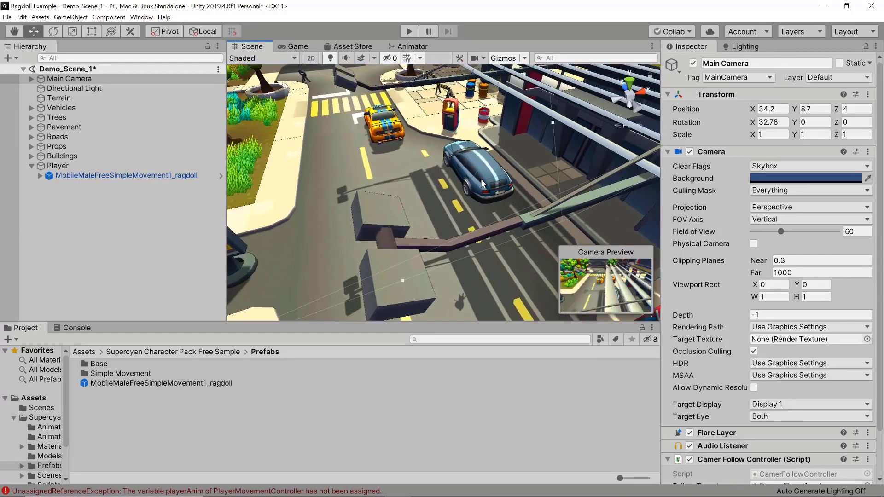
pyautogui.click(479, 162)
pyautogui.keyDown('alt'); pyautogui.moveTo(492, 169); pyautogui.dragTo(429, 176); pyautogui.keyUp('alt')
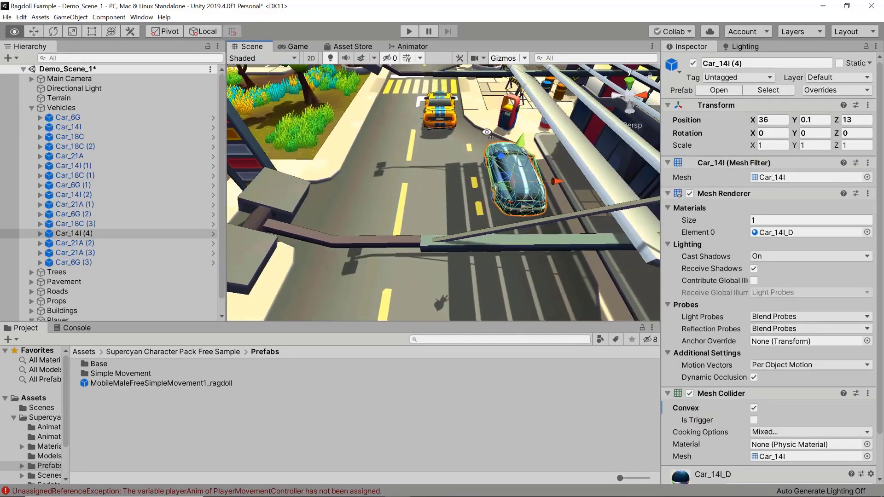
pyautogui.moveTo(559, 184); pyautogui.dragTo(497, 184)
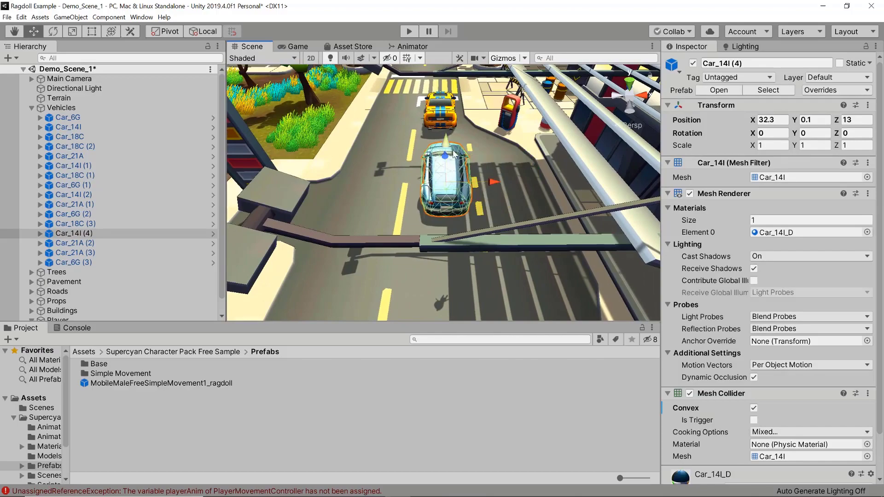
pyautogui.keyDown('alt'); pyautogui.moveTo(454, 154); pyautogui.dragTo(883, 127); pyautogui.keyUp('alt')
pyautogui.keyDown('alt'); pyautogui.moveTo(511, 186); pyautogui.dragTo(488, 198, button='right'); pyautogui.keyUp('alt')
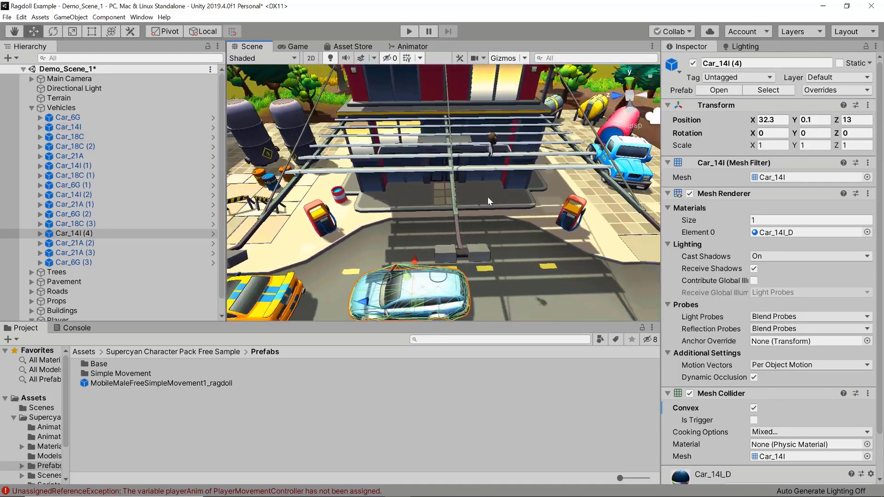
pyautogui.scroll(-1, 488, 197)
pyautogui.moveTo(368, 297); pyautogui.dragTo(433, 306)
pyautogui.keyDown('alt'); pyautogui.moveTo(479, 195); pyautogui.dragTo(243, 252); pyautogui.keyUp('alt')
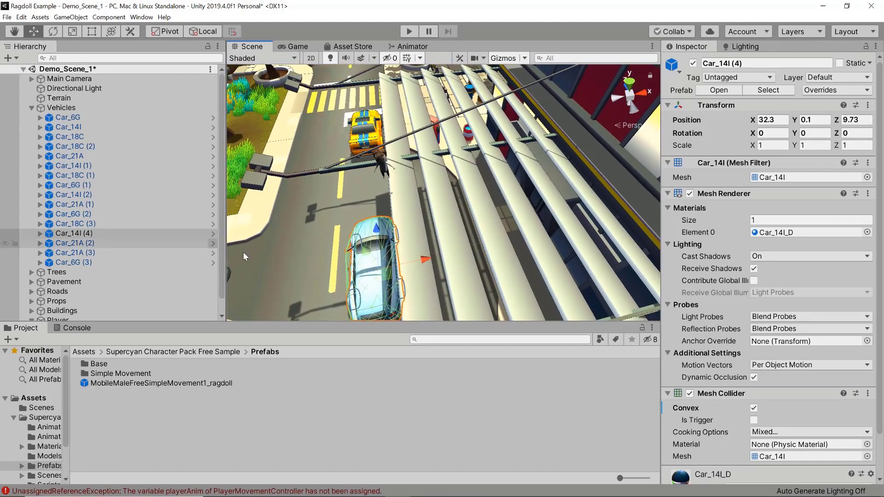
pyautogui.moveTo(424, 263); pyautogui.dragTo(455, 266)
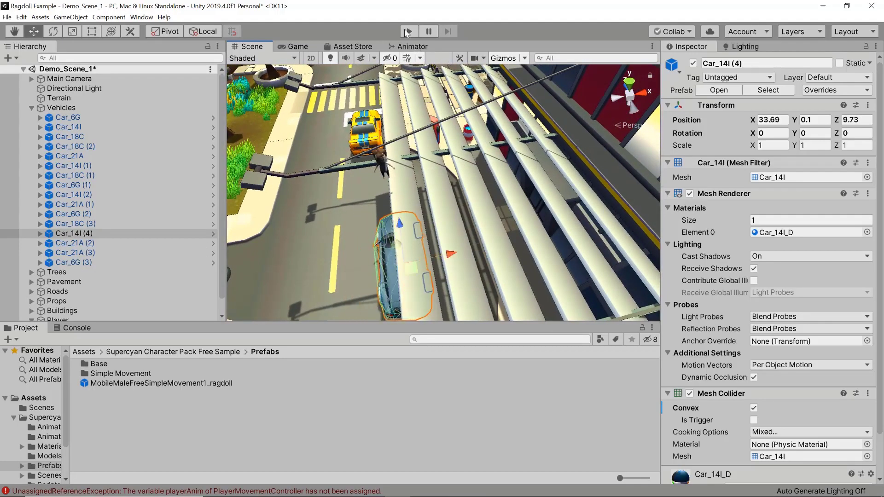
# Step: Play the scene in the Game view, stop it and run it again to test the ragdoll's fall near the moved car
pyautogui.click(305, 45)
pyautogui.click(408, 31)
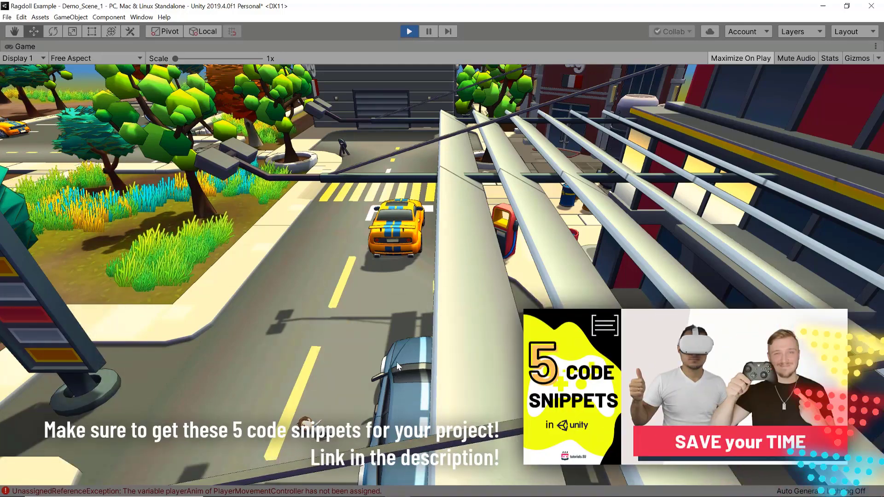
pyautogui.click(409, 31)
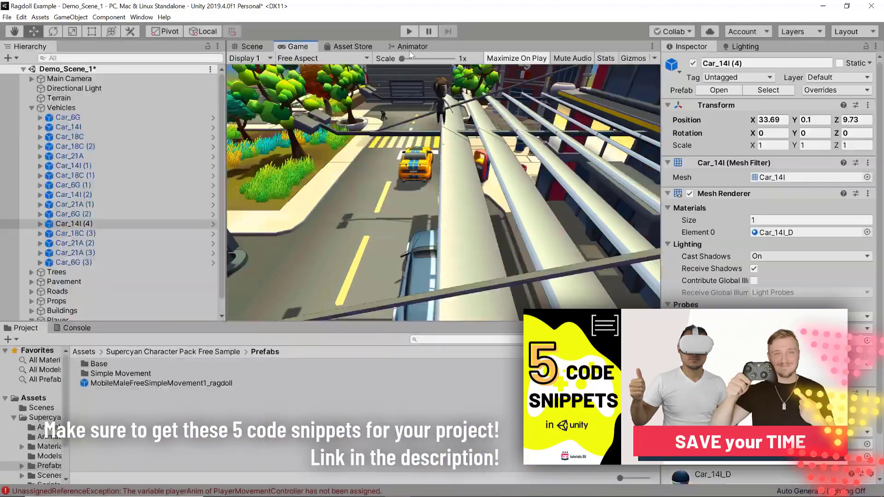
pyautogui.hotkey('ctrl', 'p')
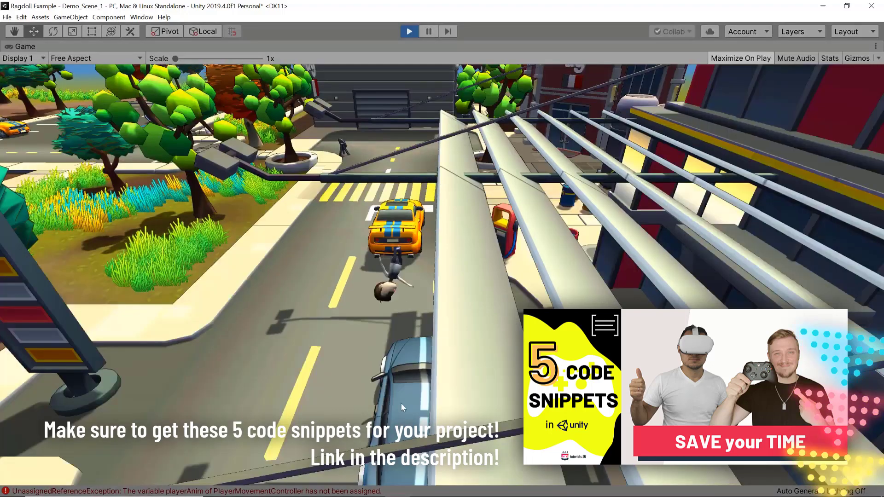